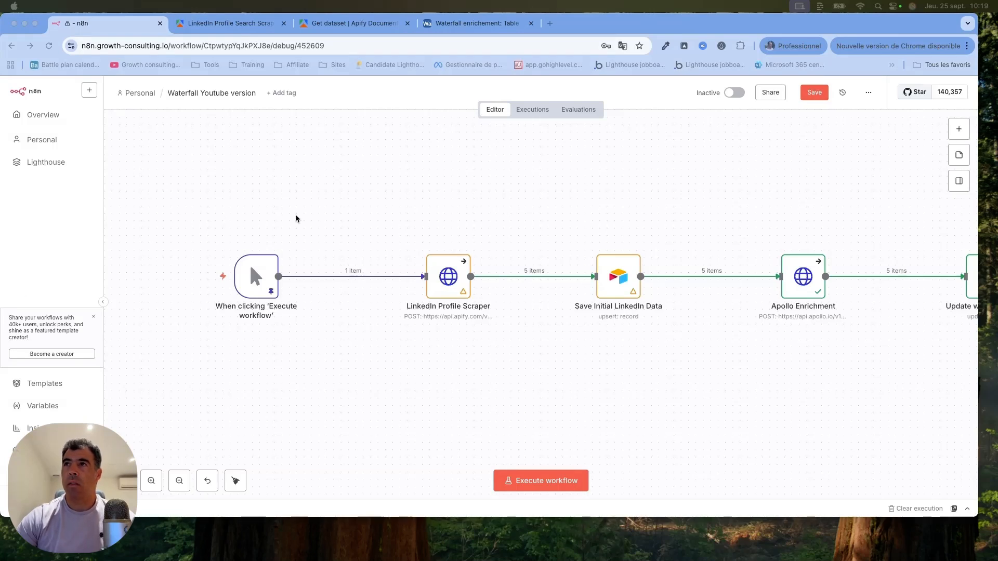
Reload the Waterfall Youtube version workflow page, leaving it without saving the pending changes.
click(407, 46)
key(Return)
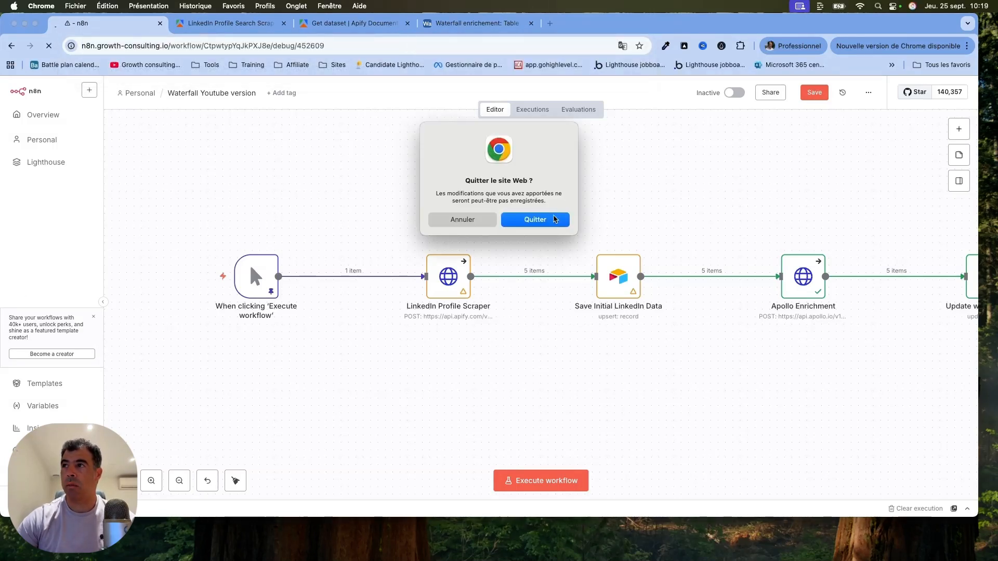
click(551, 219)
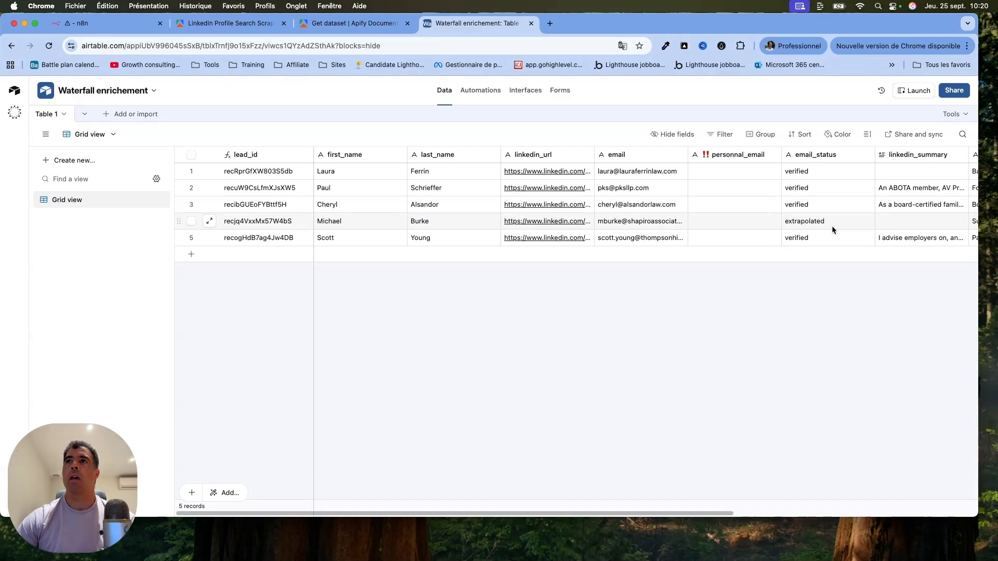
Return to the n8n workflow, open the LinkedIn Profile Scraper node's parameters, and switch to the matching Apify actor page.
click(122, 25)
scroll(298, 276, up, 5)
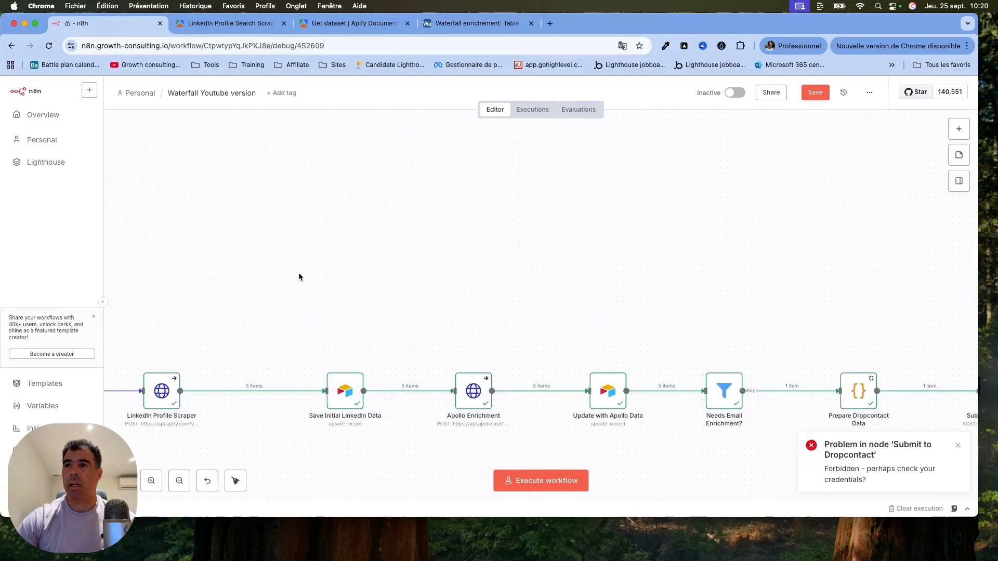
scroll(298, 276, left, 4)
scroll(298, 277, down, 2)
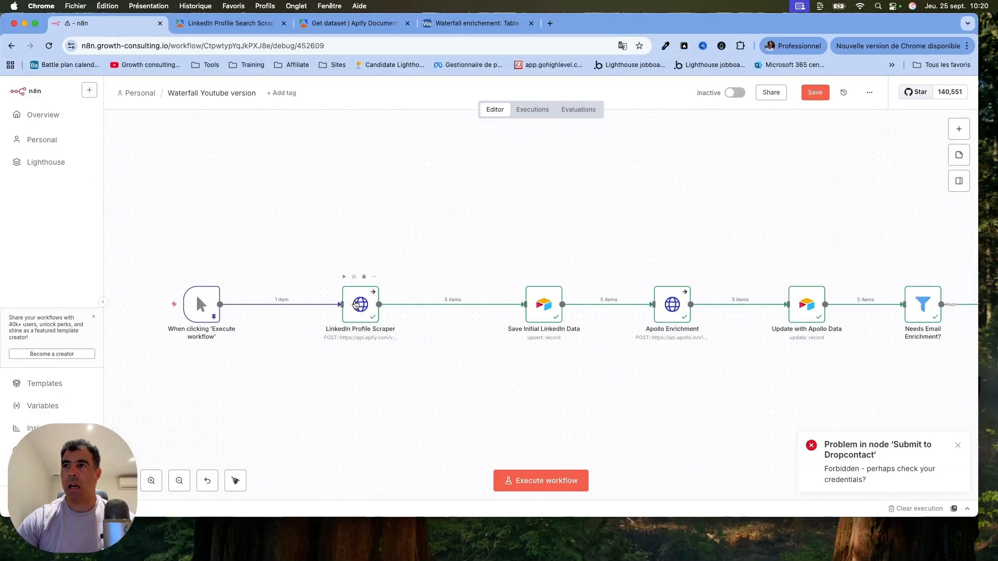
double_click(357, 303)
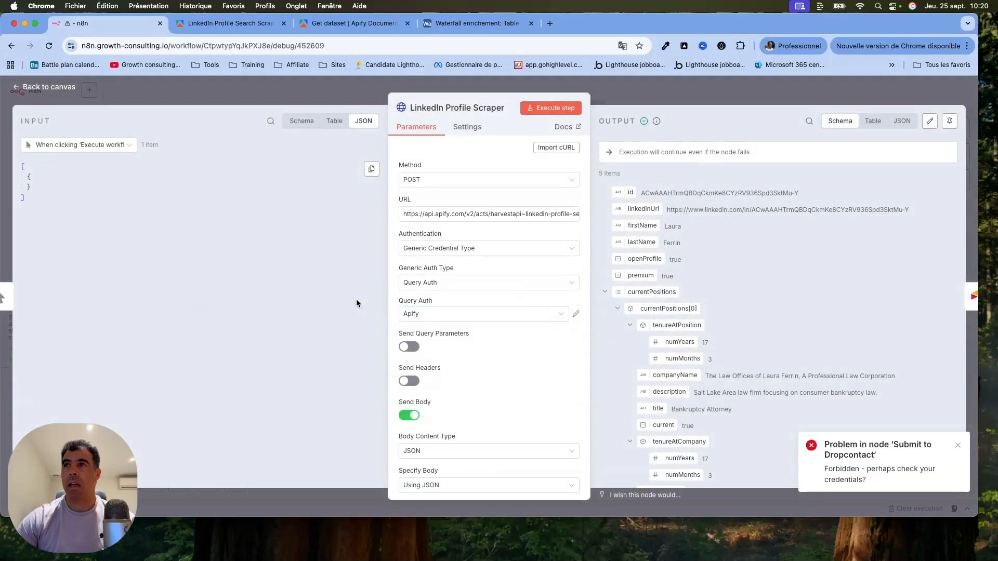
click(232, 24)
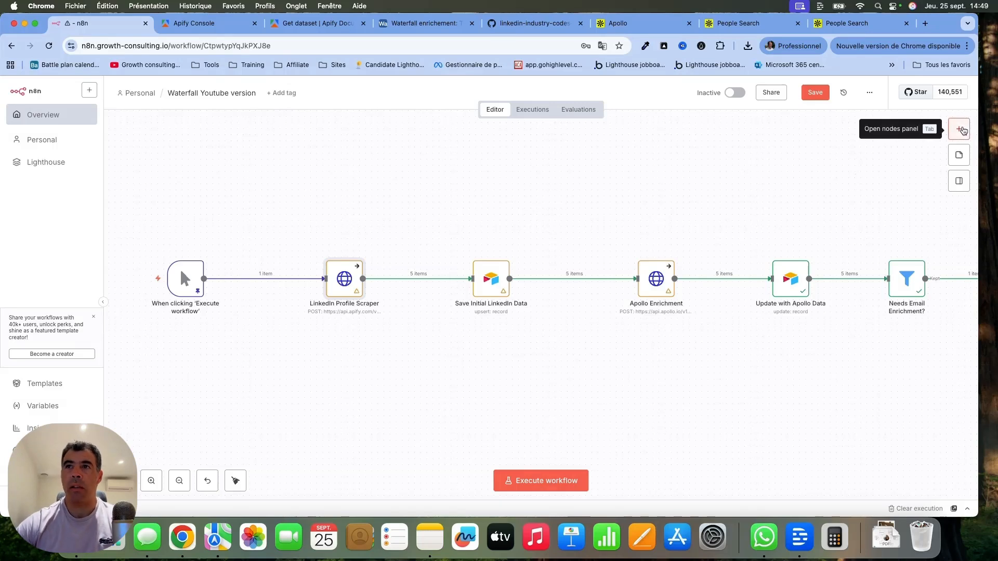
click(960, 130)
text(htt)
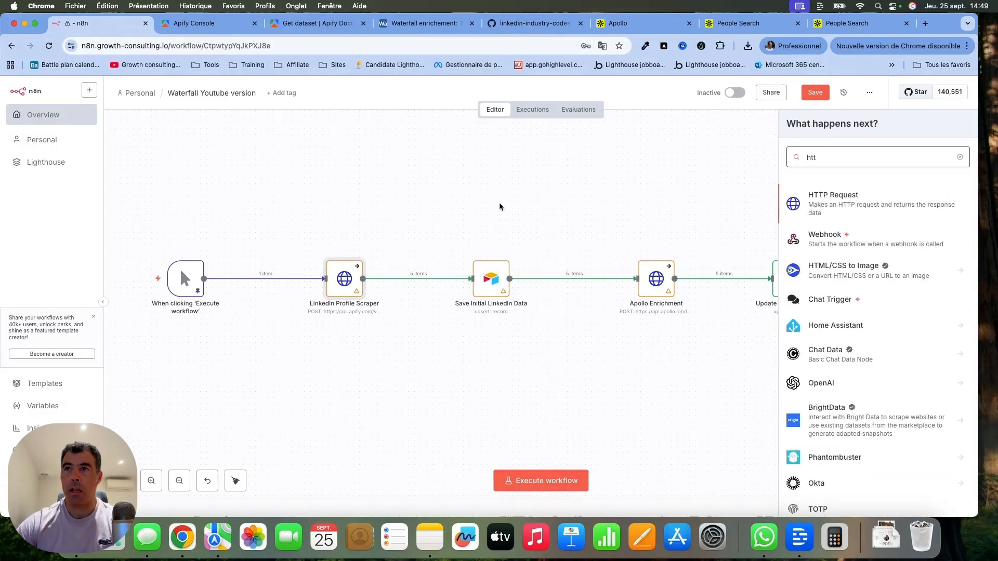
click(385, 178)
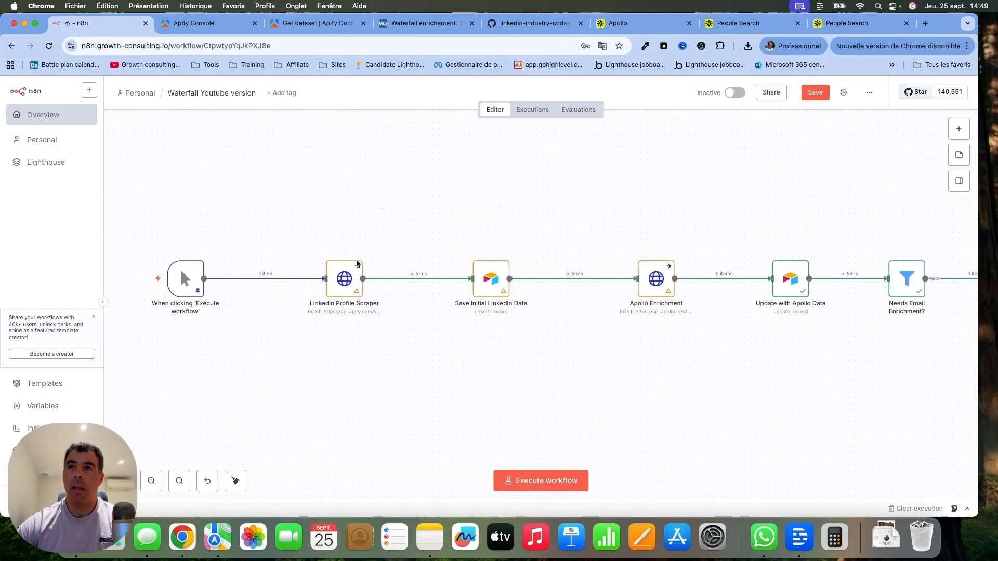
Examine the LinkedIn Profile Scraper node's JSON body, and compare it with the manual input filters of the Apify LinkedIn Profile Search actor.
double_click(347, 276)
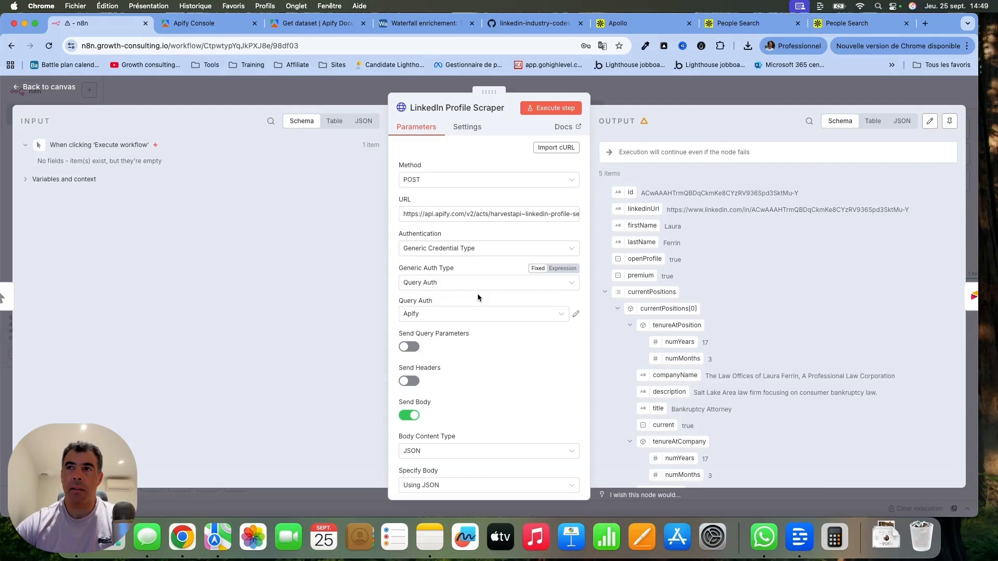
scroll(477, 293, down, 5)
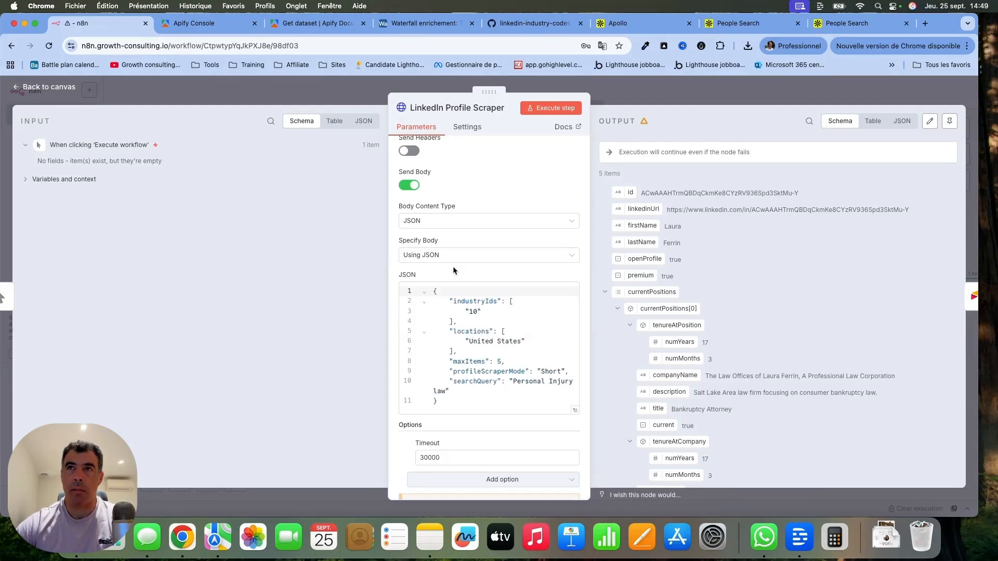
click(213, 23)
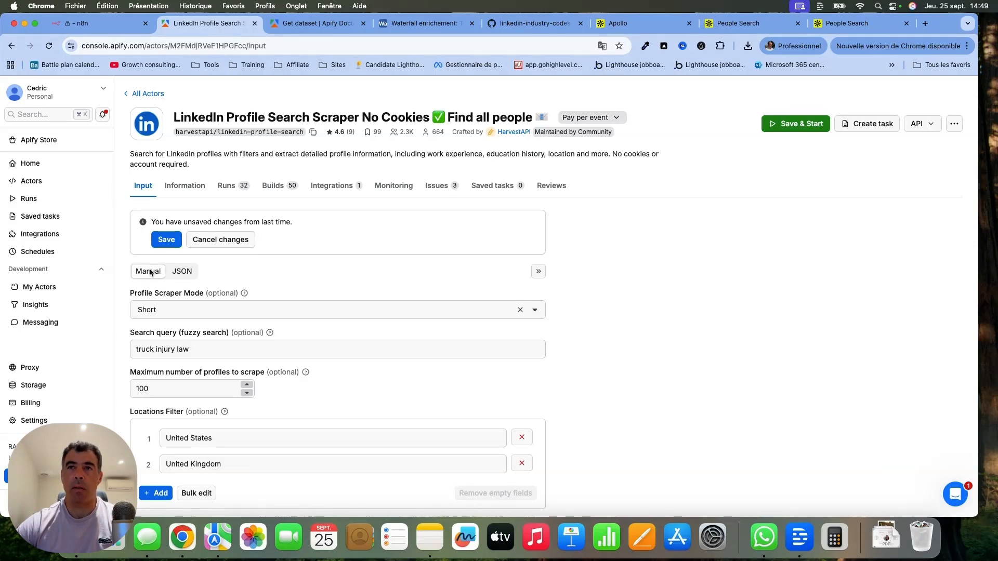
scroll(222, 276, down, 3)
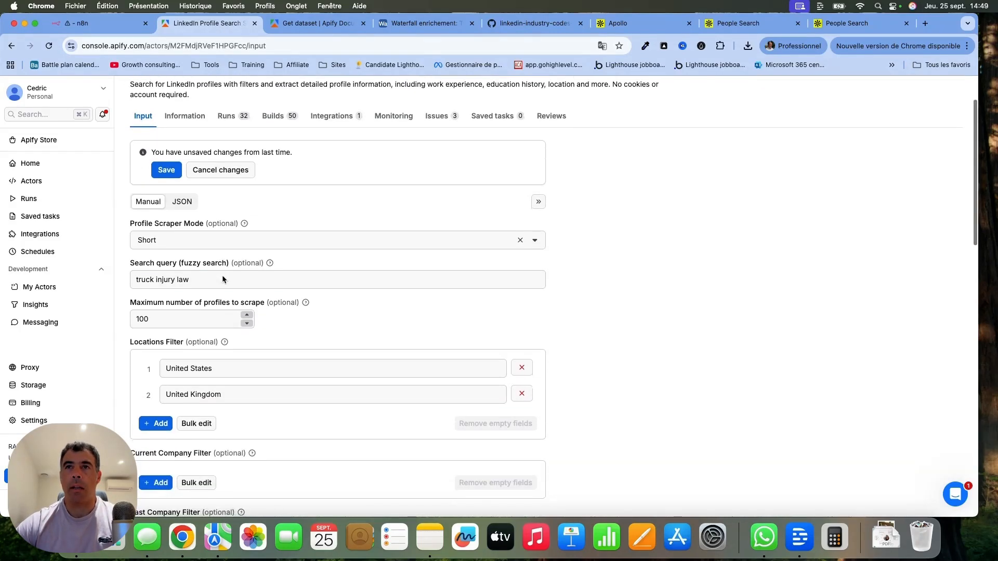
scroll(417, 229, down, 5)
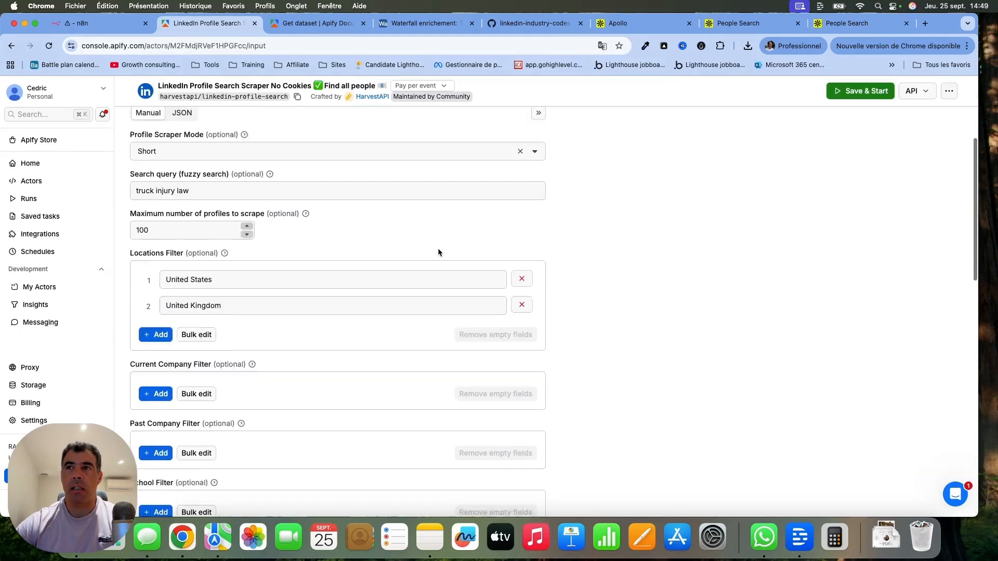
scroll(438, 249, down, 12)
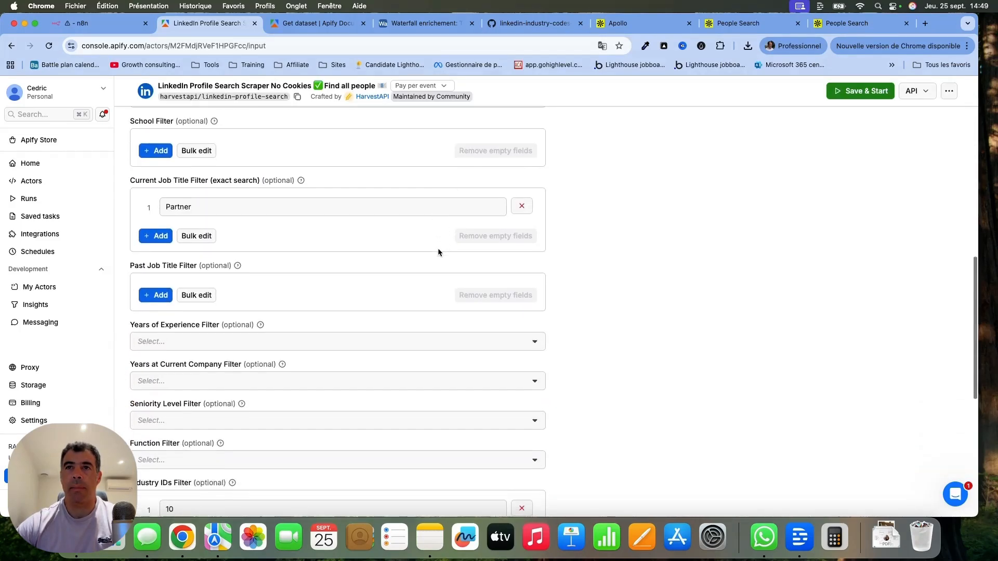
scroll(438, 250, up, 20)
Show the Apify actor's input as JSON, select the whole code, and compare it with the JSON body in the n8n scraper node.
click(182, 270)
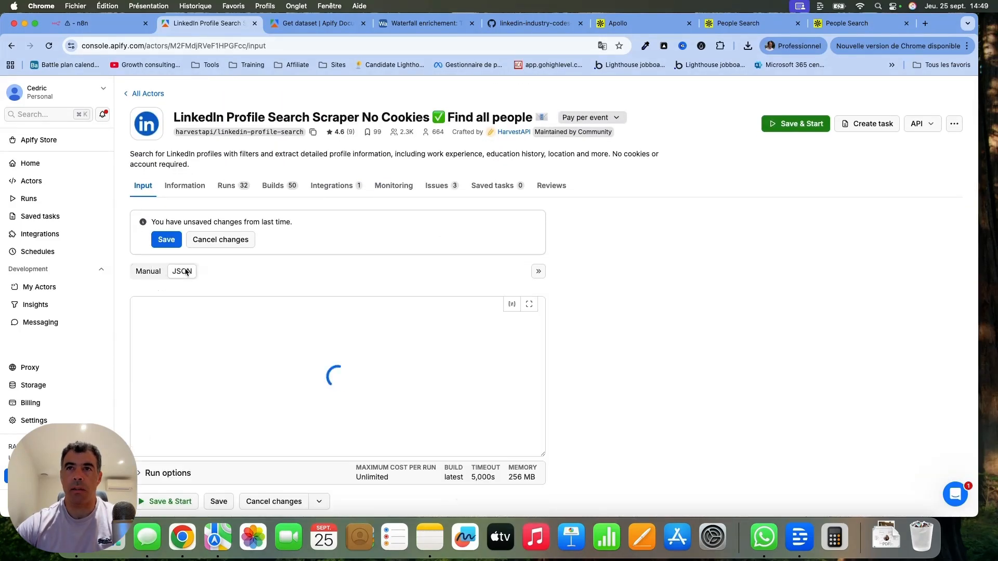
drag(172, 448, 138, 260)
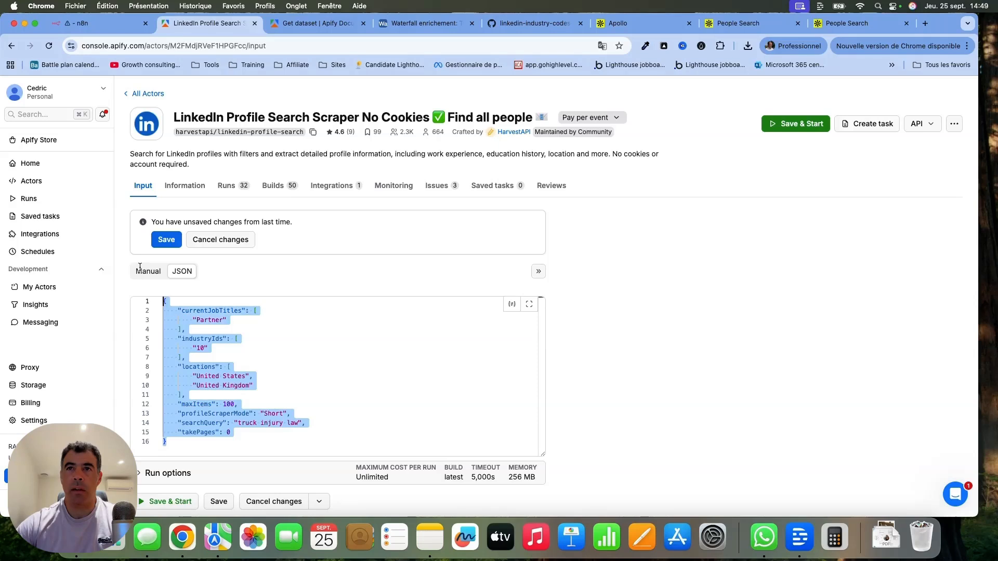
click(106, 23)
click(453, 357)
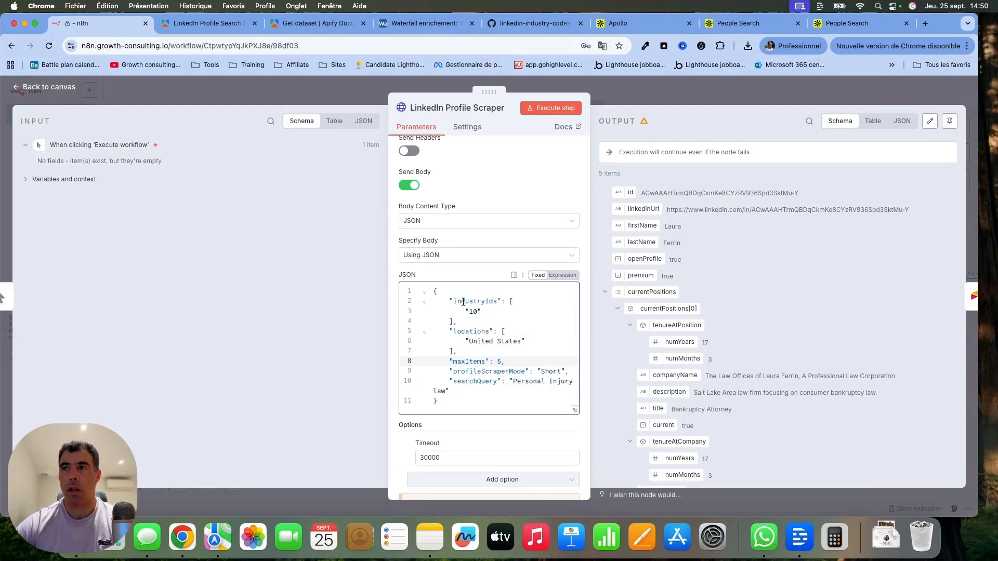
click(61, 88)
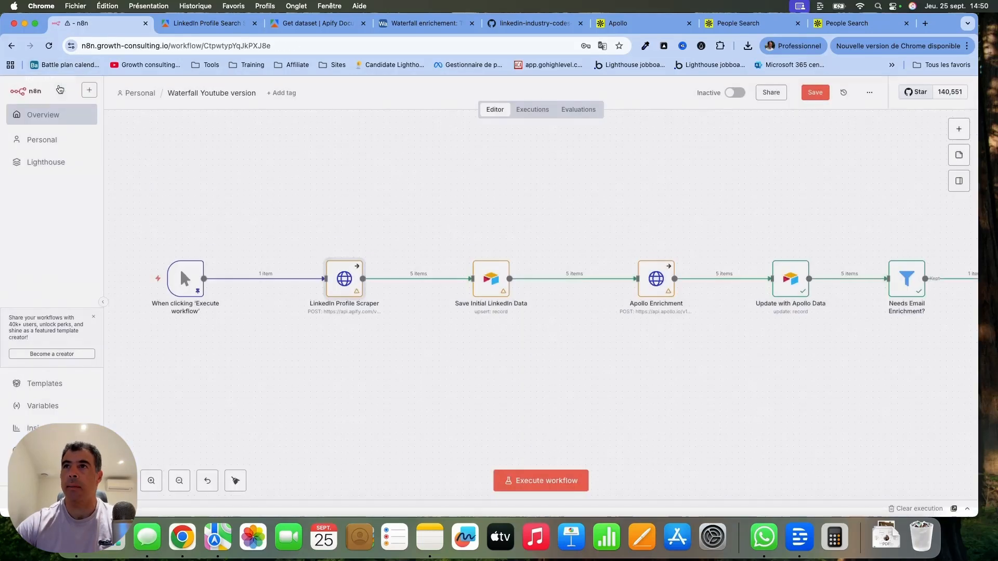
Show the Apify actor's API endpoints and copy the URL for Run Actor synchronously and get dataset items.
click(224, 23)
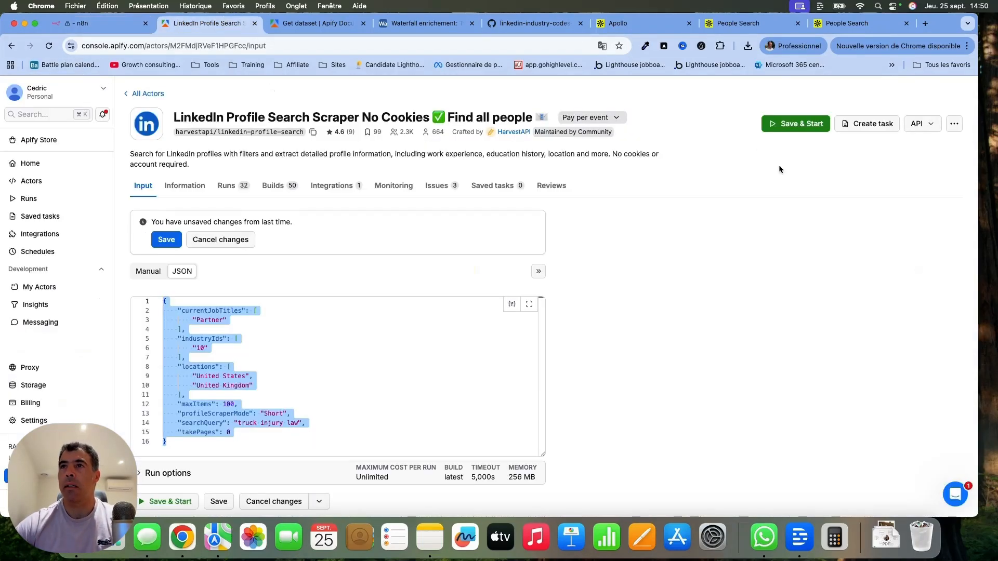
click(928, 126)
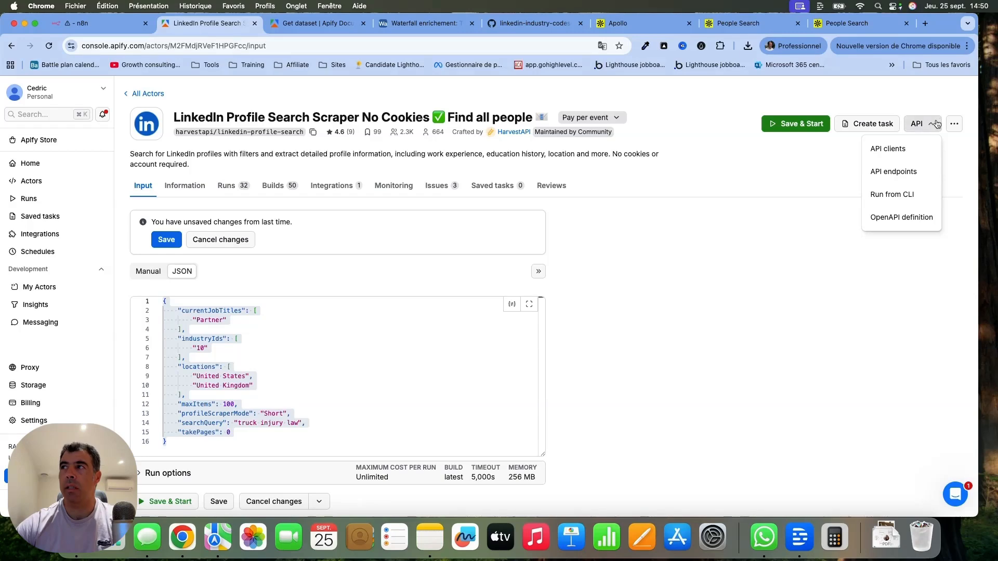
click(899, 170)
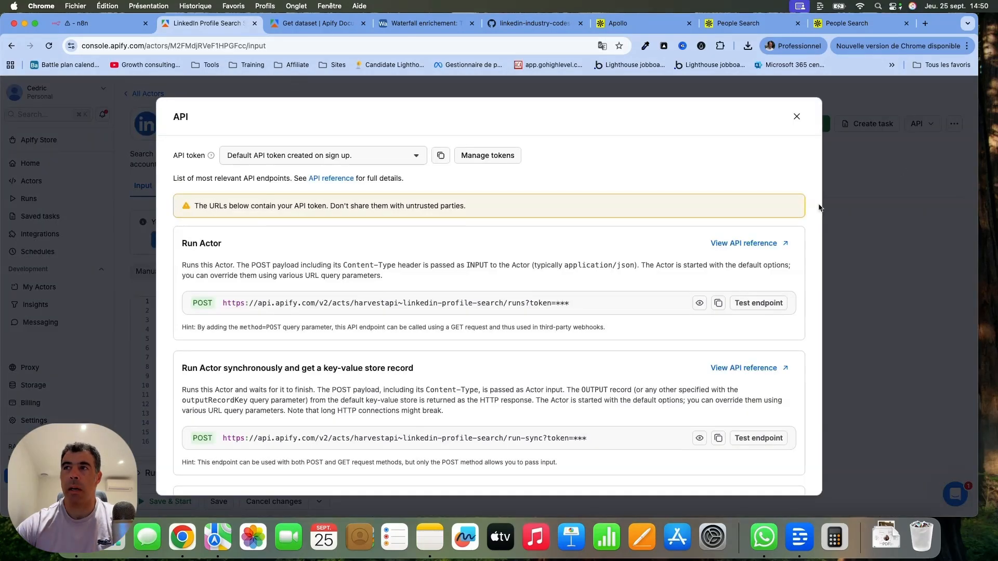
scroll(633, 326, down, 5)
scroll(633, 326, down, 2)
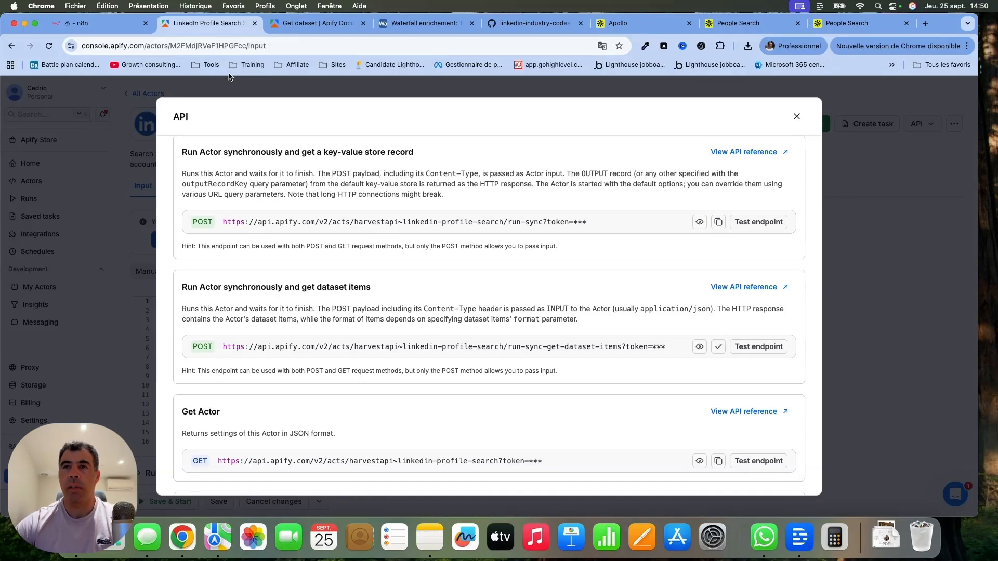
In n8n, expand the LinkedIn Profile Scraper node's URL and paste the copied Apify endpoint with its API token on a second line.
click(116, 30)
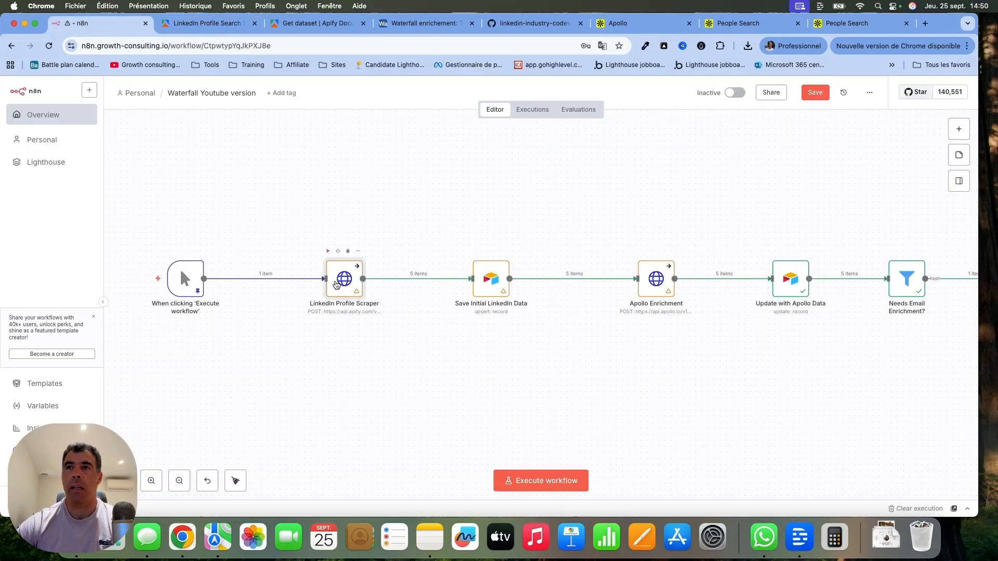
double_click(335, 278)
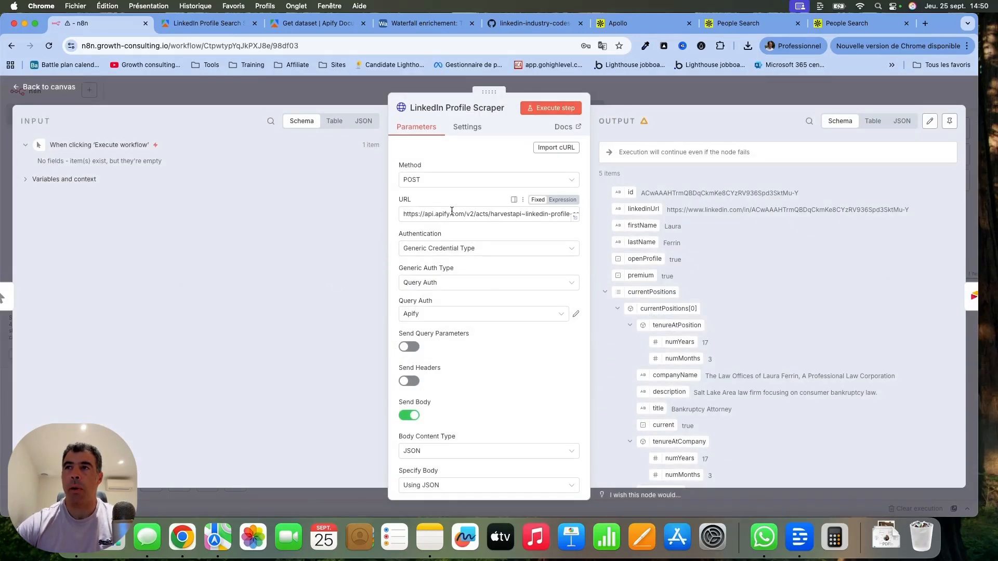
click(575, 217)
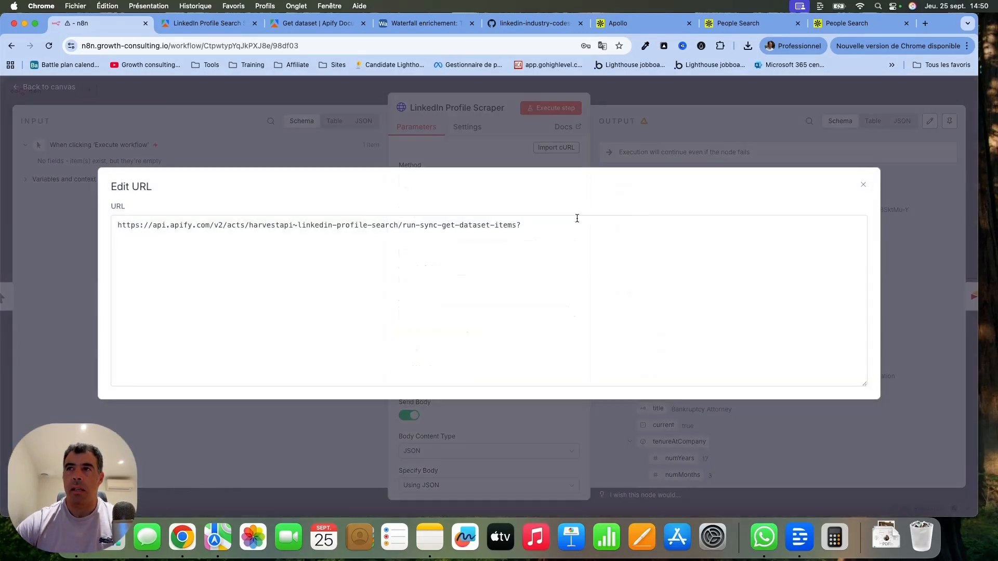
click(541, 225)
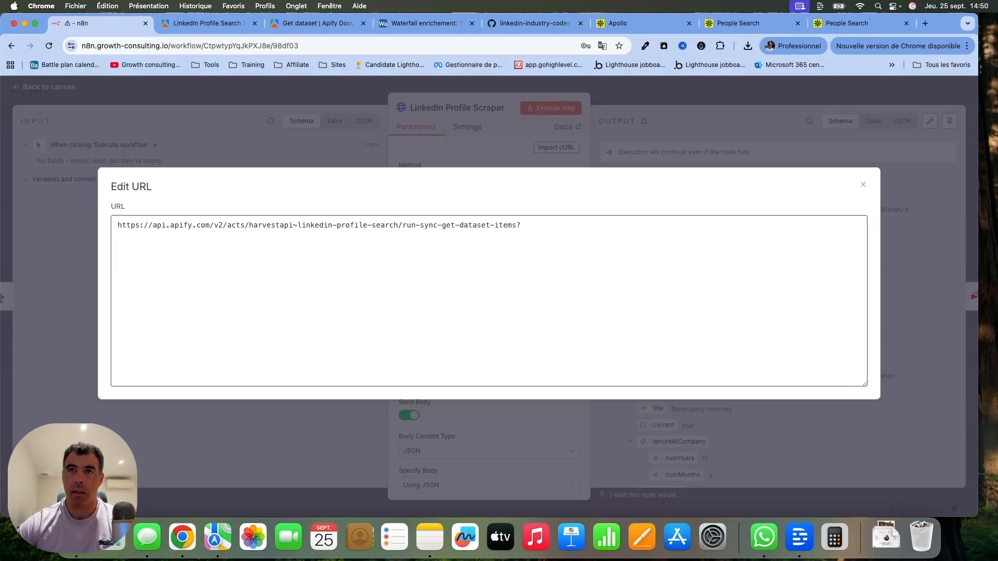
key(Return)
key(super+v)
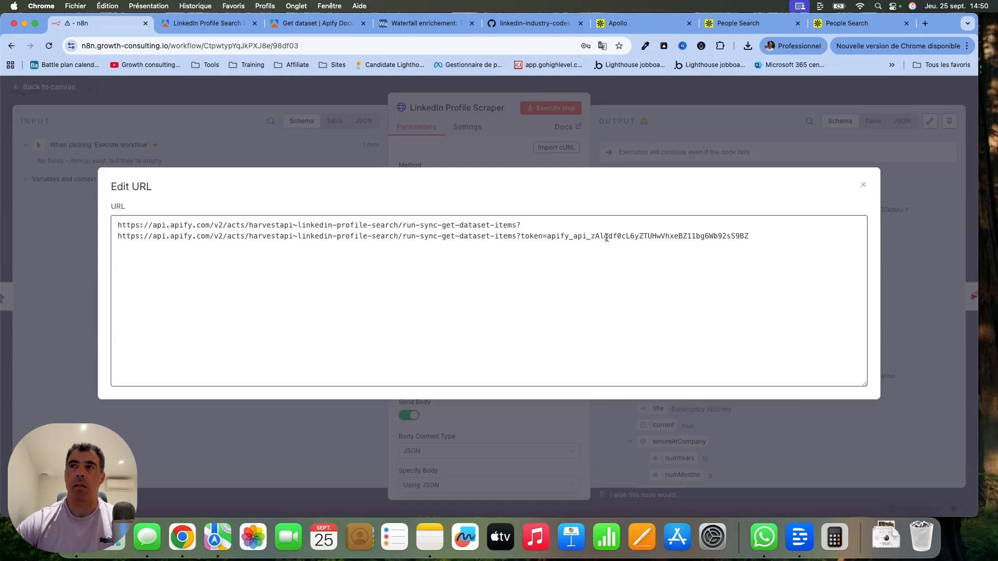
Cut the token parameter from the pasted URL, delete the duplicate second line, and close the URL editor.
drag(520, 236, 749, 244)
key(super+c)
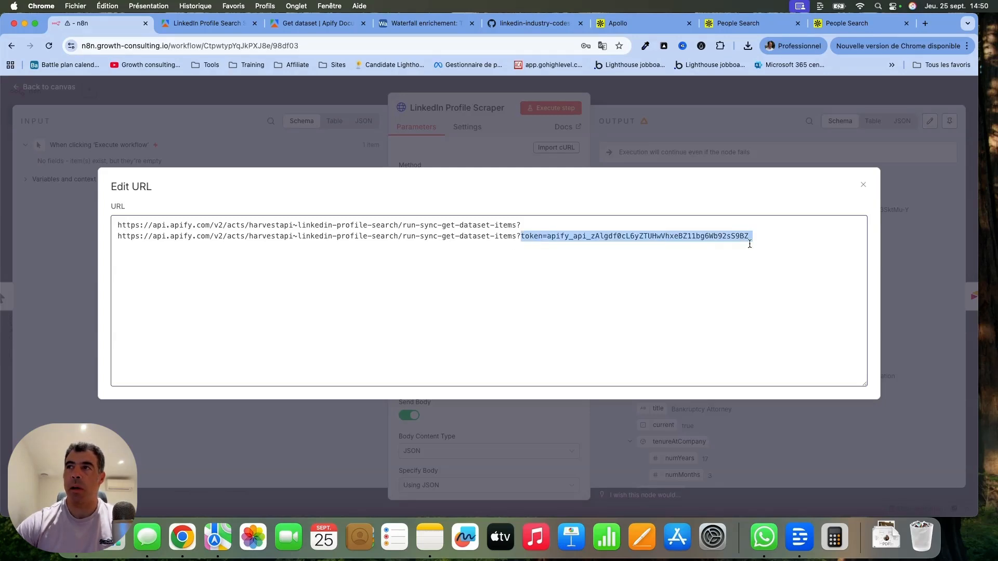
key(BackSpace)
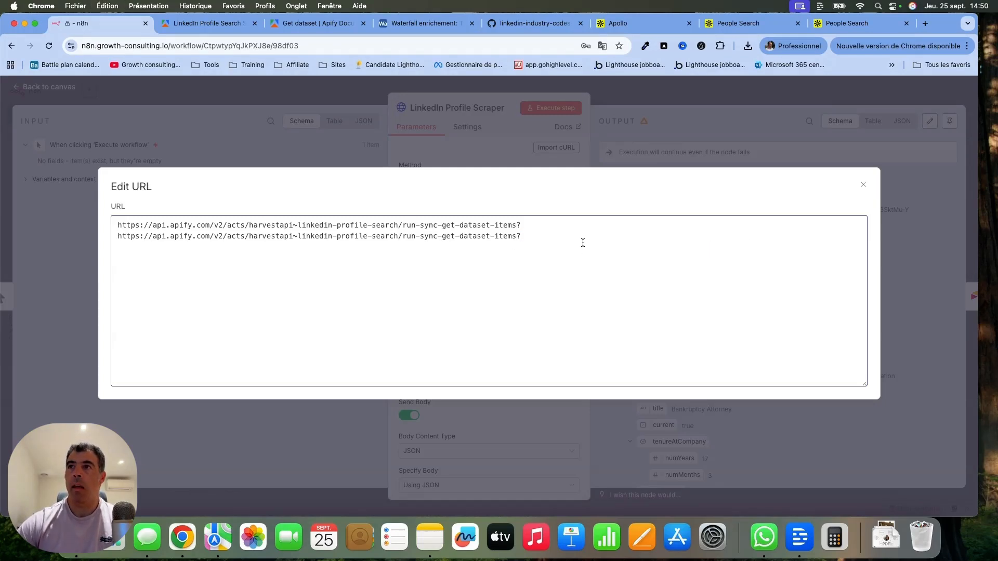
drag(583, 242, 89, 248)
click(154, 235)
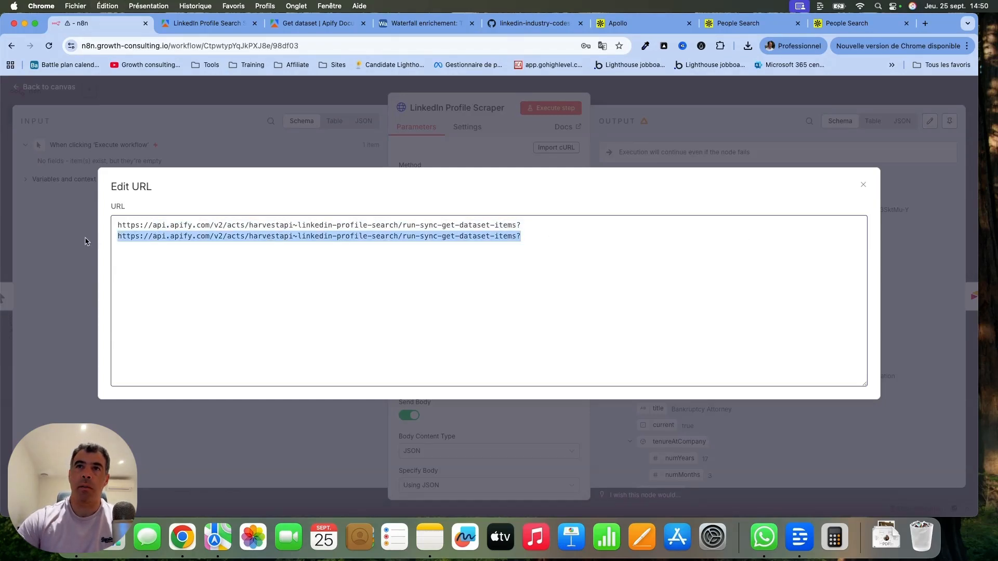
key(BackSpace)
click(325, 125)
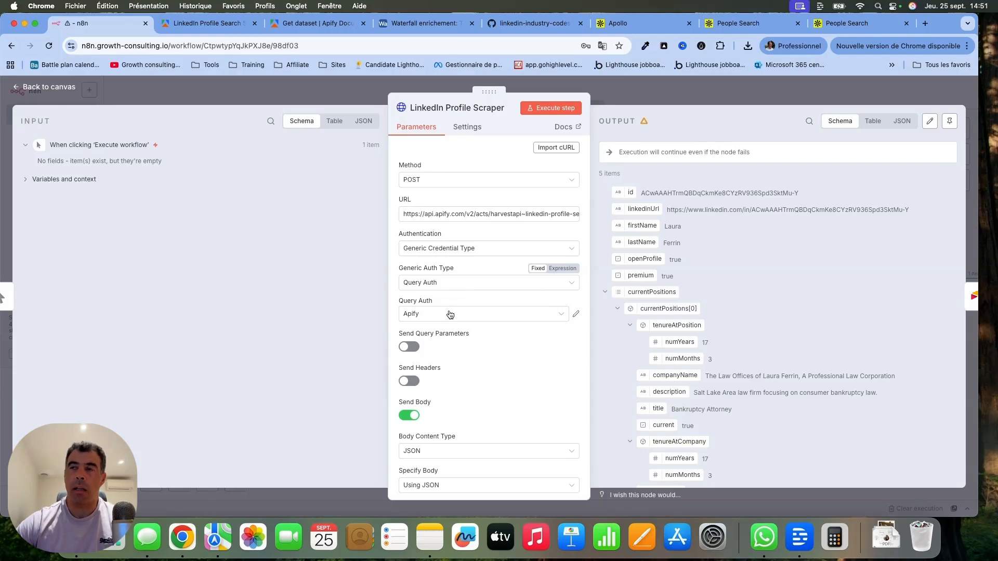
Start a new Query Auth credential, paste the copied token parameter as its name, and move the API token into the value.
click(558, 315)
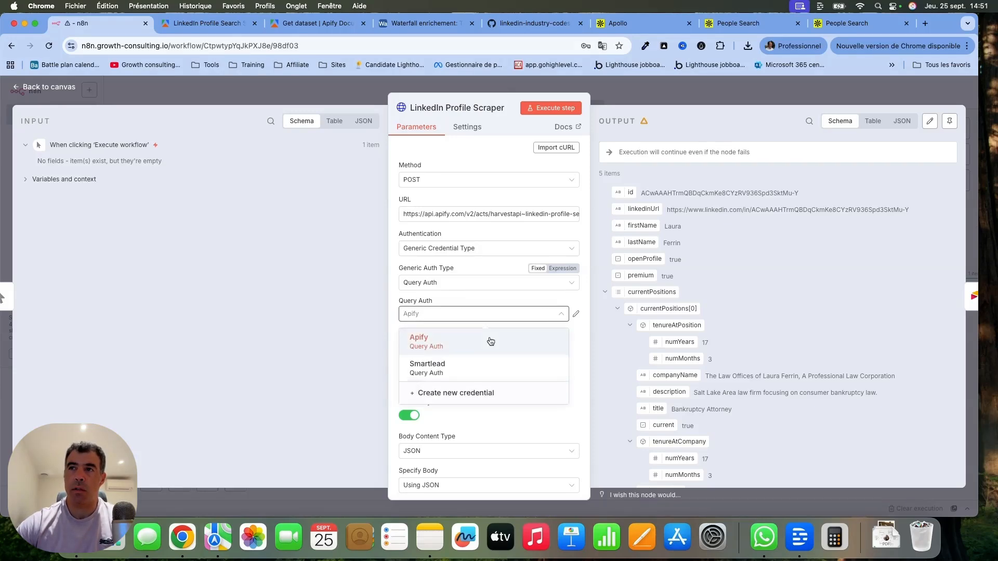
click(438, 393)
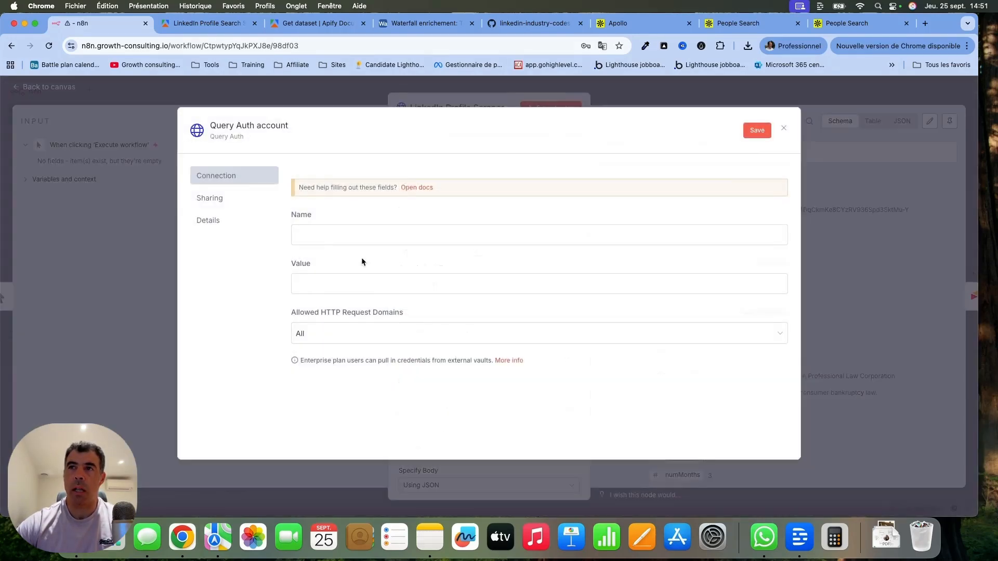
click(342, 285)
click(341, 227)
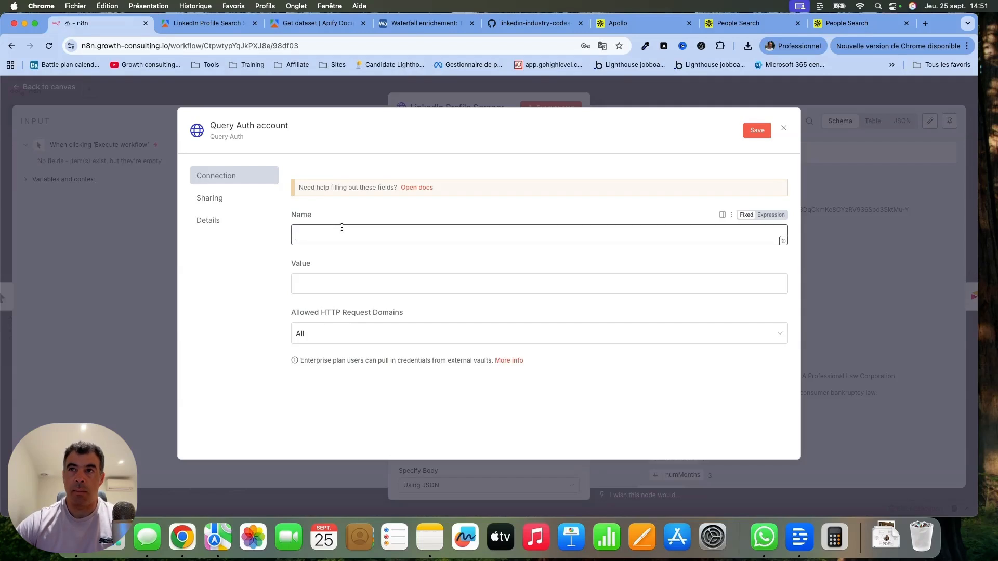
key(super+v)
drag(321, 233, 513, 235)
key(super+x)
click(436, 278)
key(super+v)
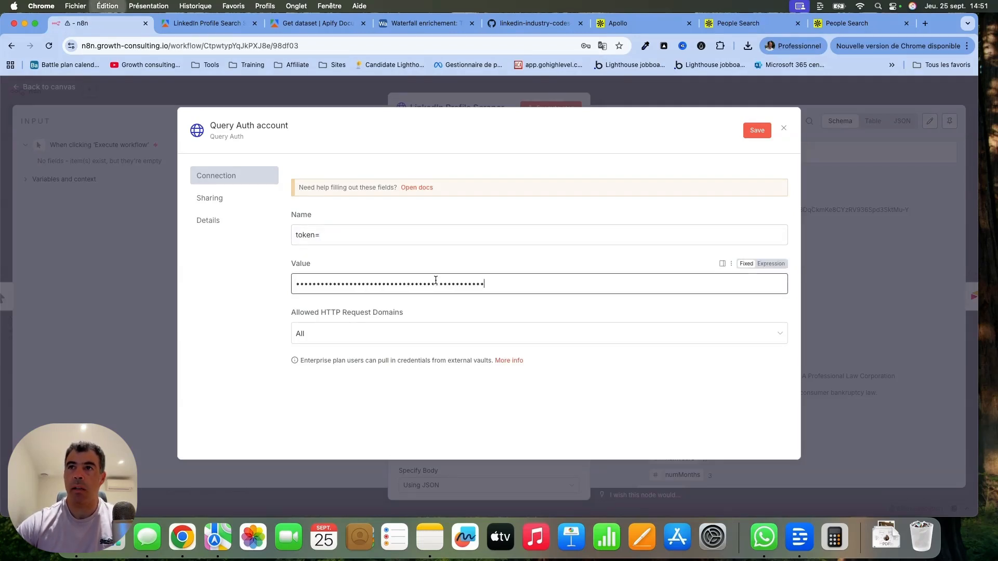
Shorten the credential's name to token, and discard the new credential without saving.
click(346, 231)
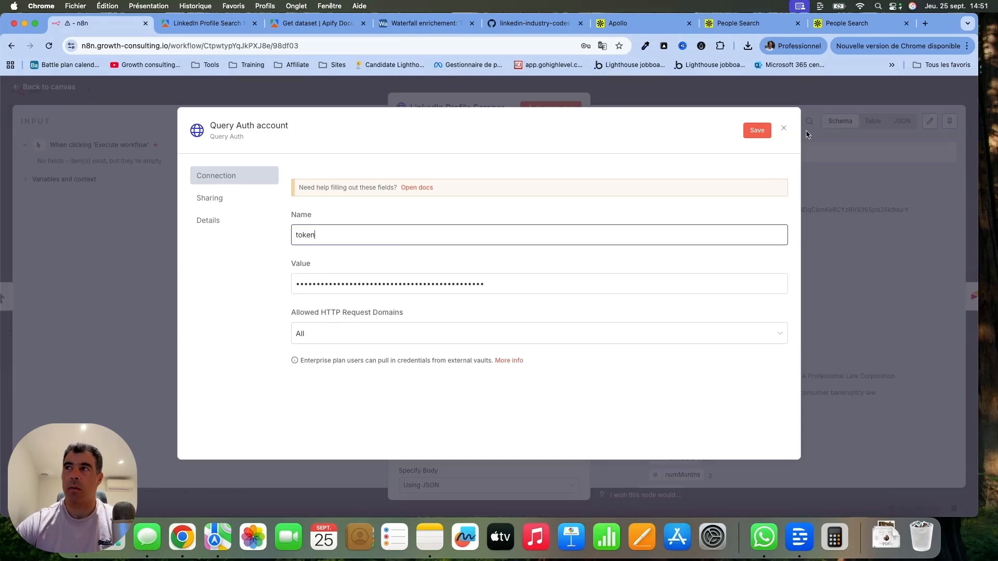
click(783, 128)
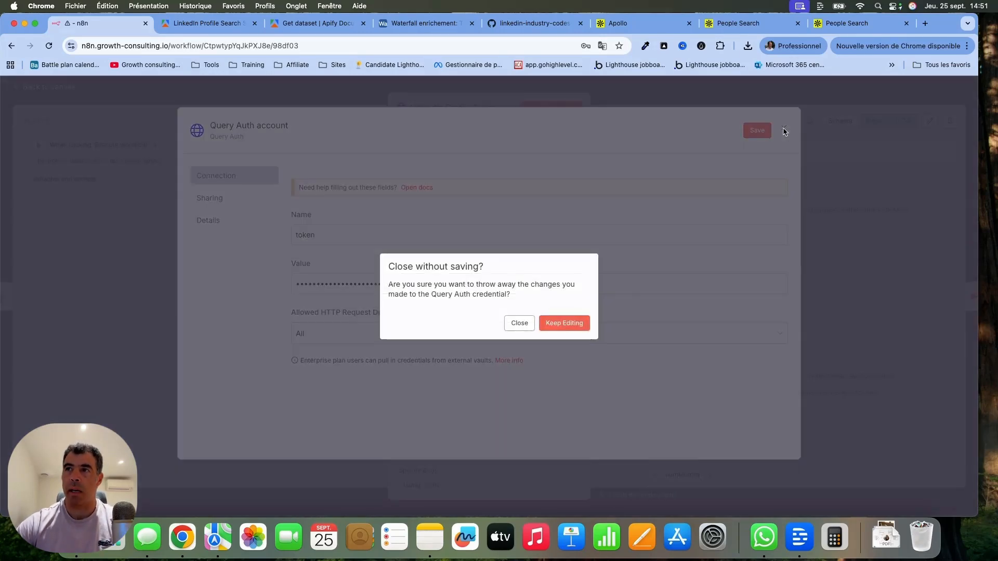
click(517, 324)
Examine the LinkedIn Profile Scraper's JSON body and Timeout option, and return to the workflow canvas, dismissing the browser's password prompt.
scroll(513, 323, down, 5)
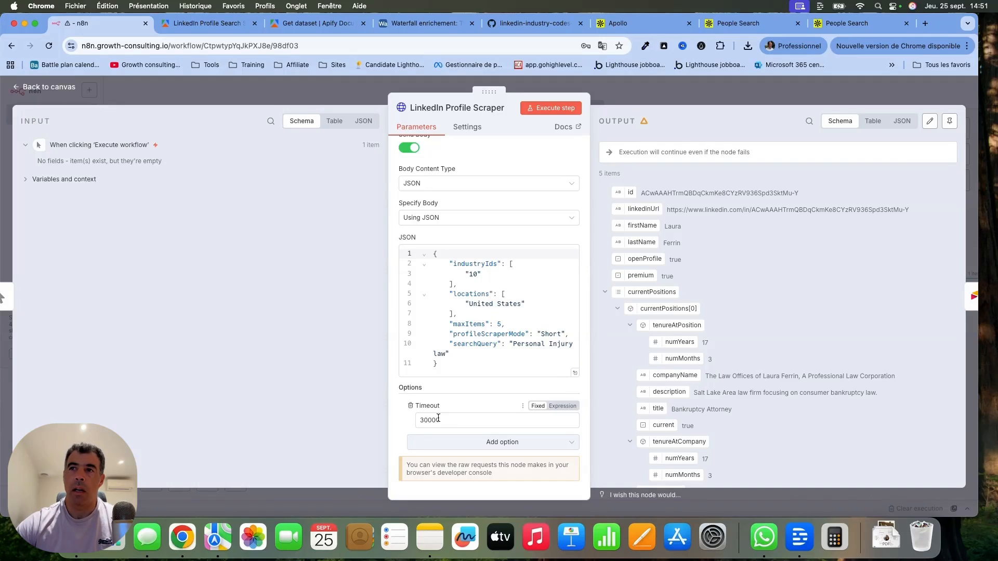
drag(447, 420, 371, 422)
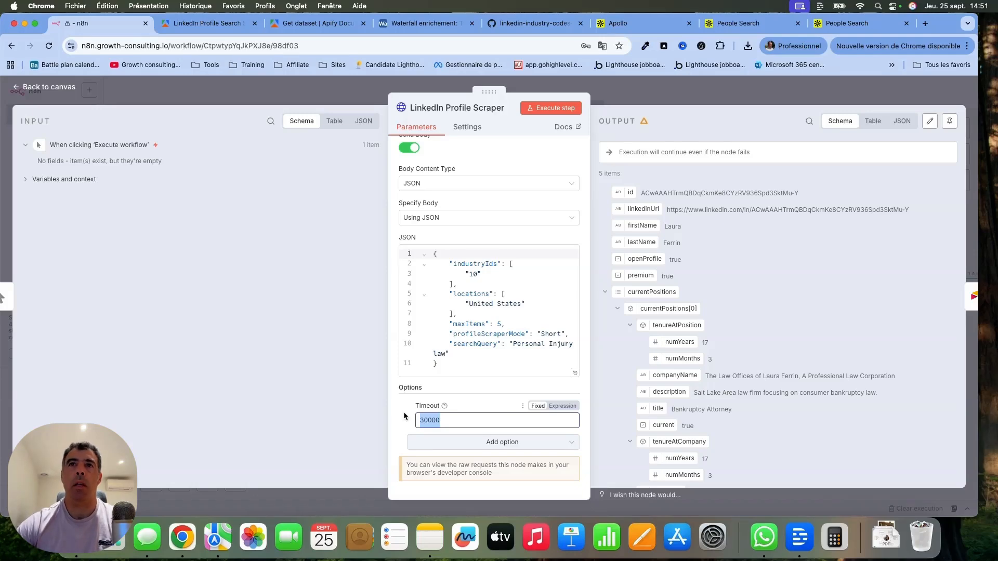
click(38, 87)
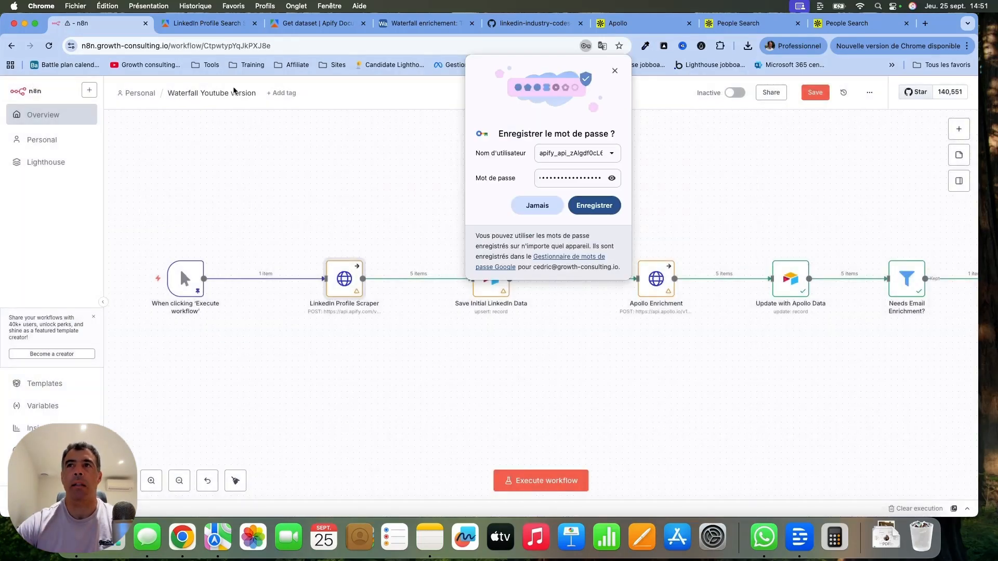
click(615, 72)
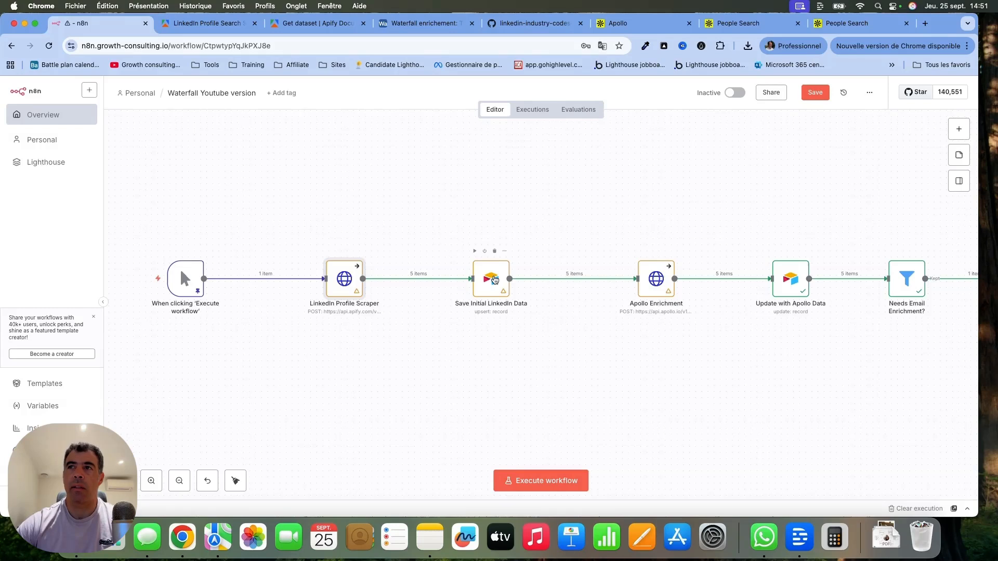
Show the Save Initial LinkedIn Data node's settings, and switch to the first columns of the Waterfall enrichement table in Airtable.
double_click(493, 279)
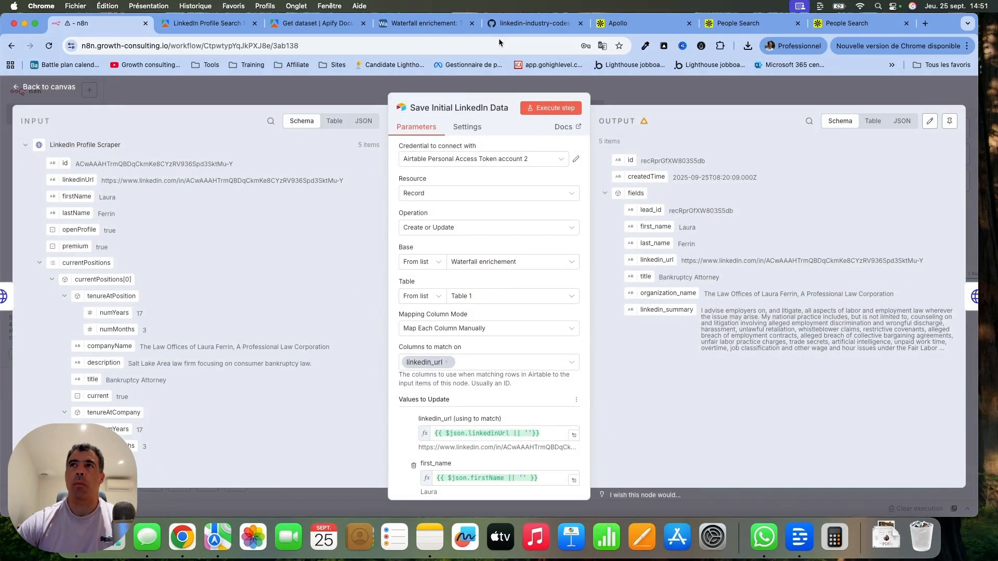
click(431, 23)
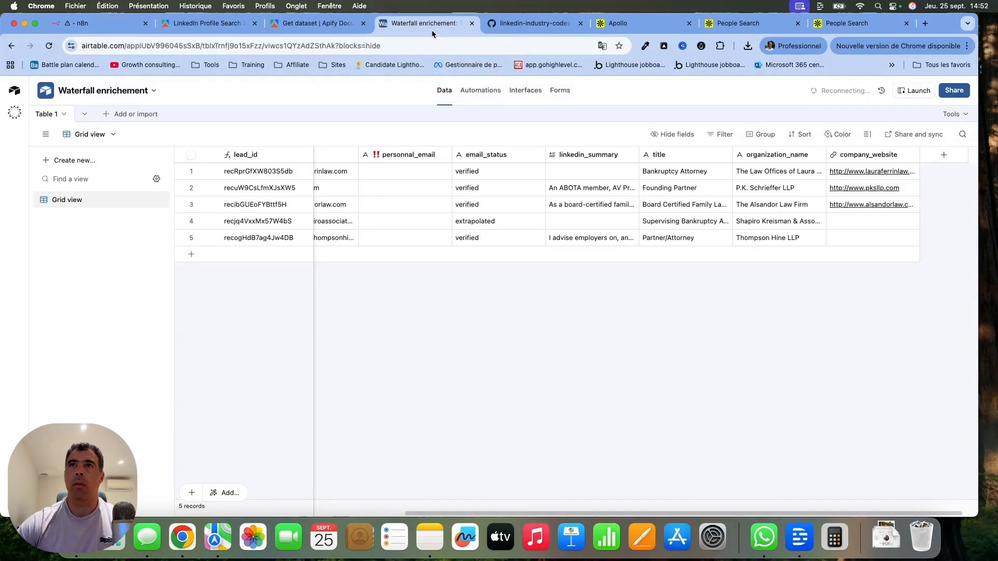
scroll(442, 161, left, 10)
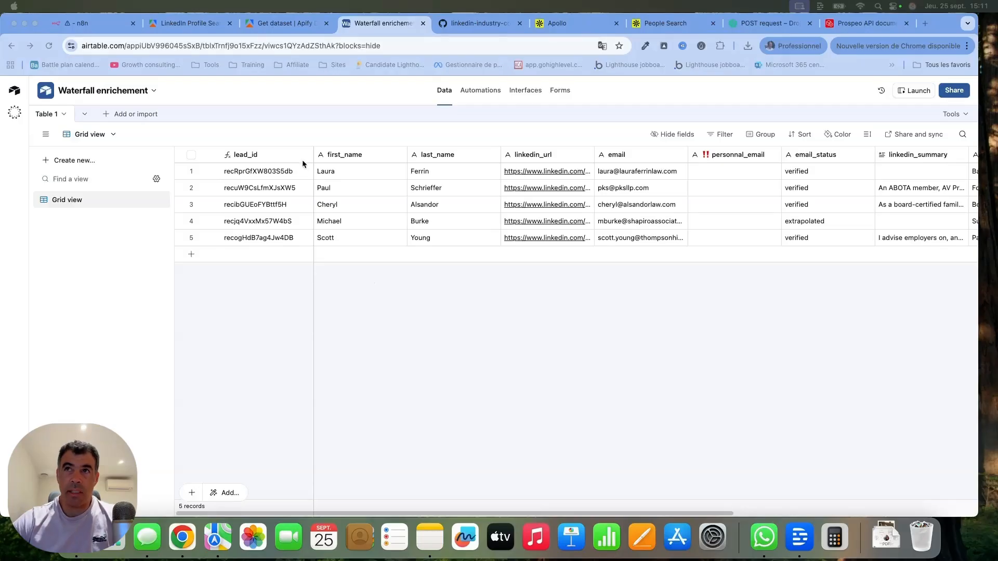
Inspect the lead_id field's formula without changing it, and review the table's remaining columns through company_website.
click(307, 156)
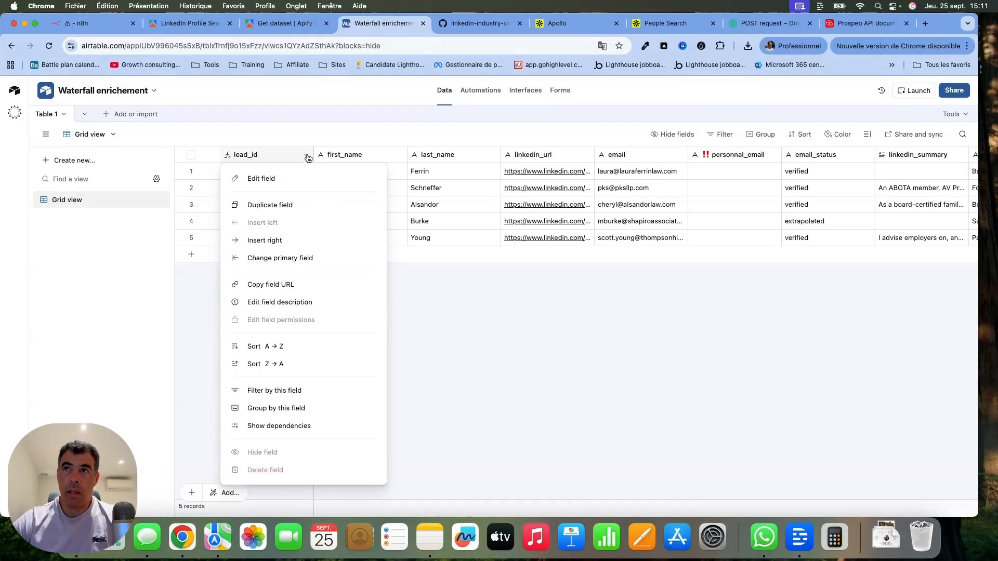
click(301, 178)
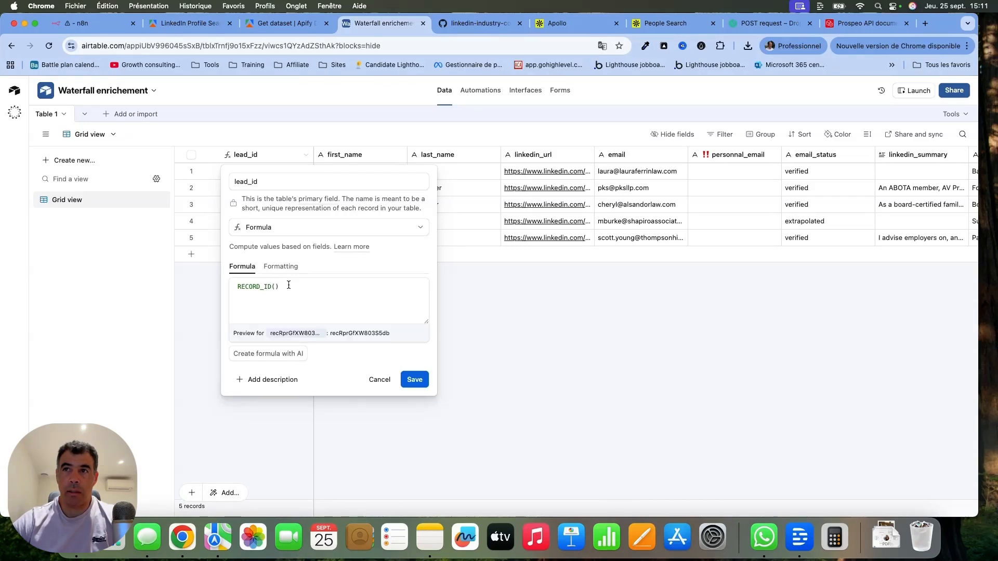
click(378, 380)
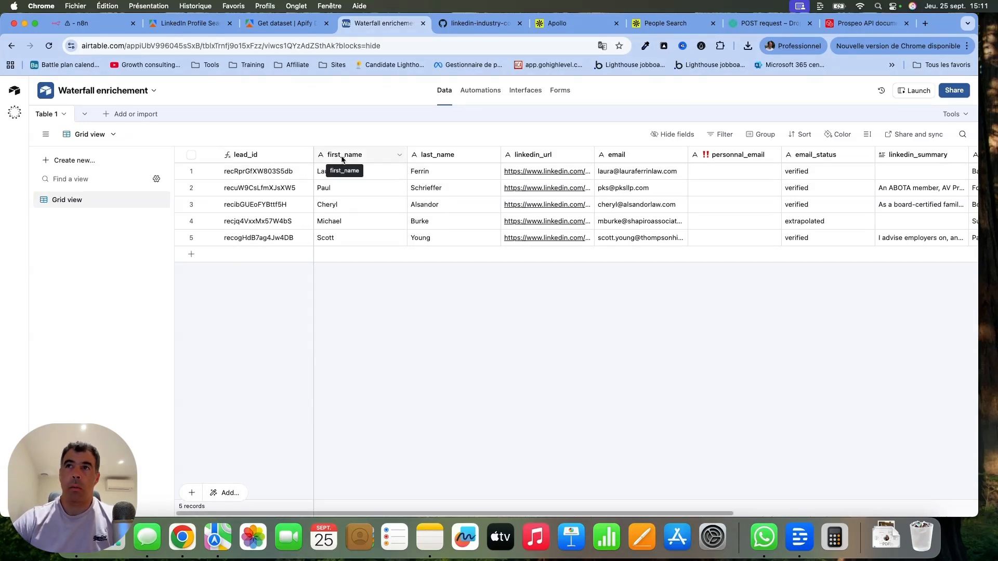
scroll(457, 159, right, 5)
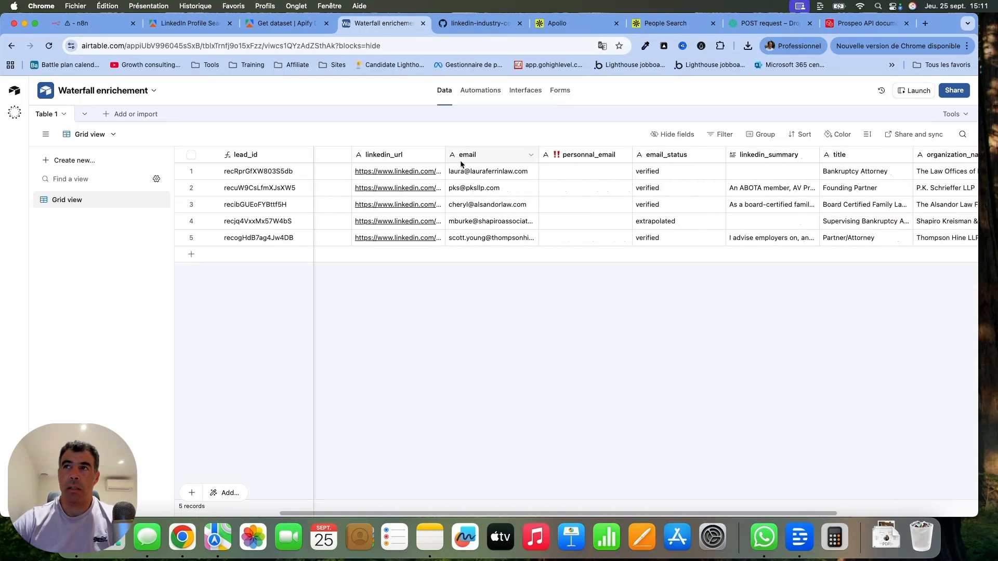
scroll(460, 164, right, 3)
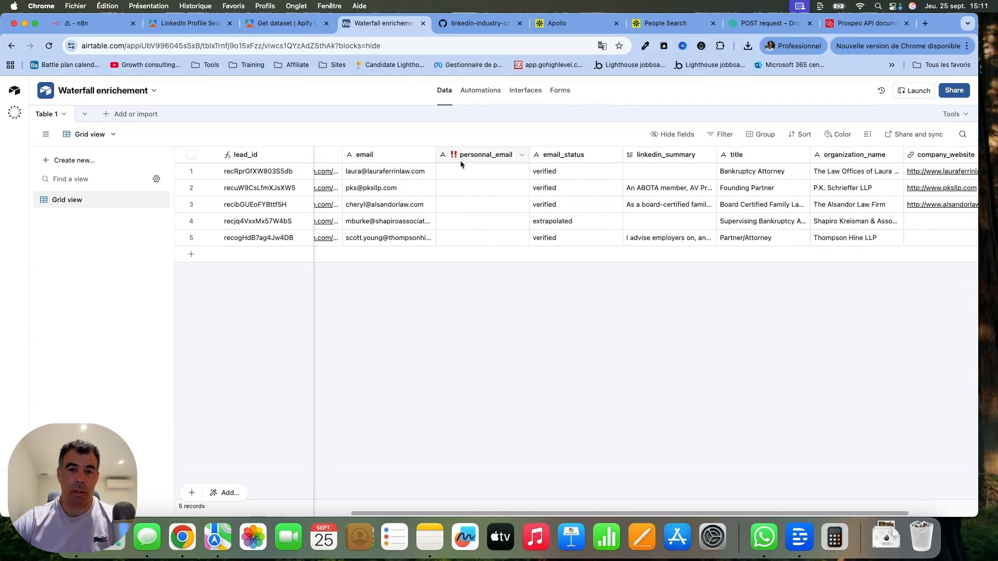
scroll(460, 160, right, 3)
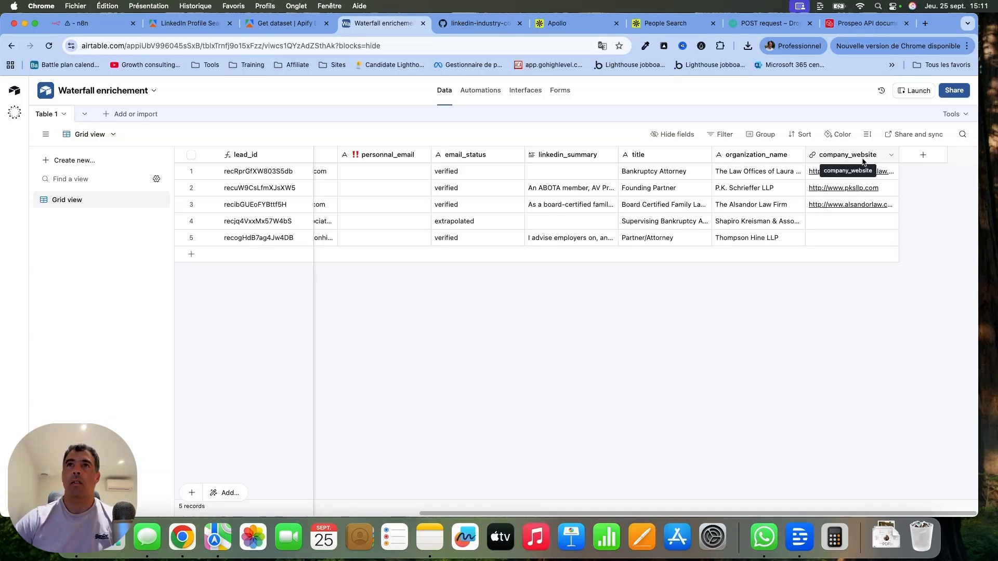
Back in n8n, review the Save Initial LinkedIn Data node's match column and field mappings through organization_name, and return to the canvas.
click(96, 25)
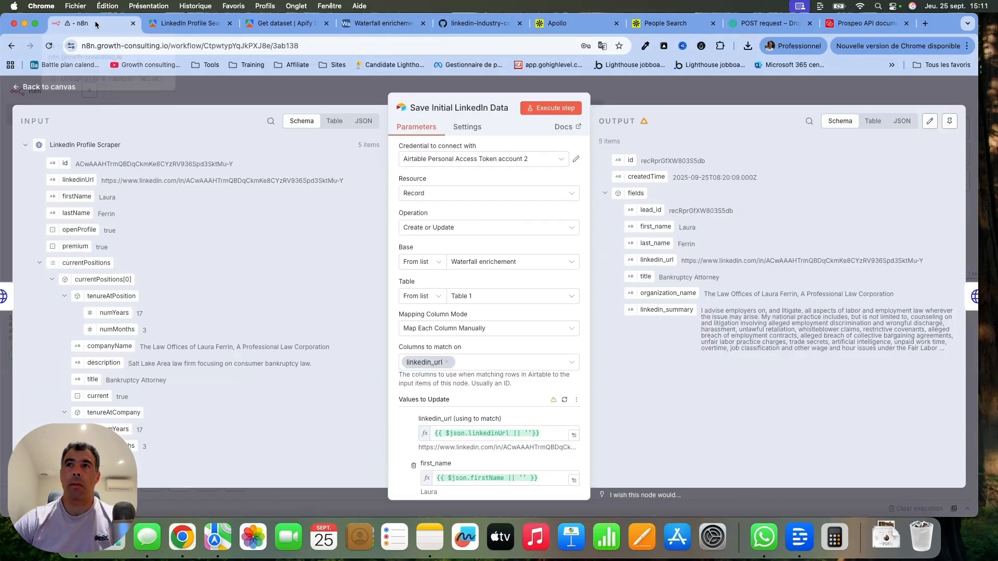
click(58, 87)
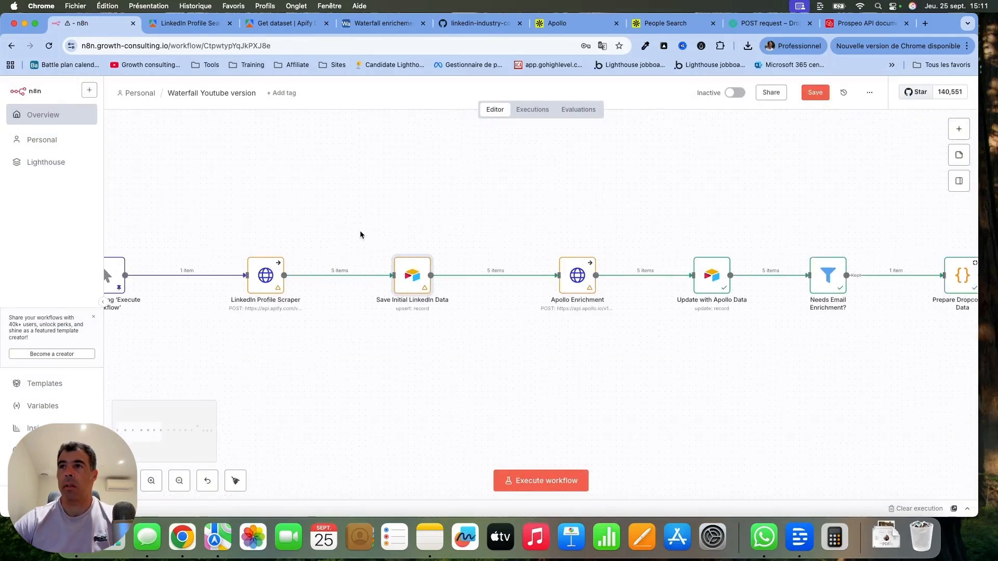
double_click(411, 276)
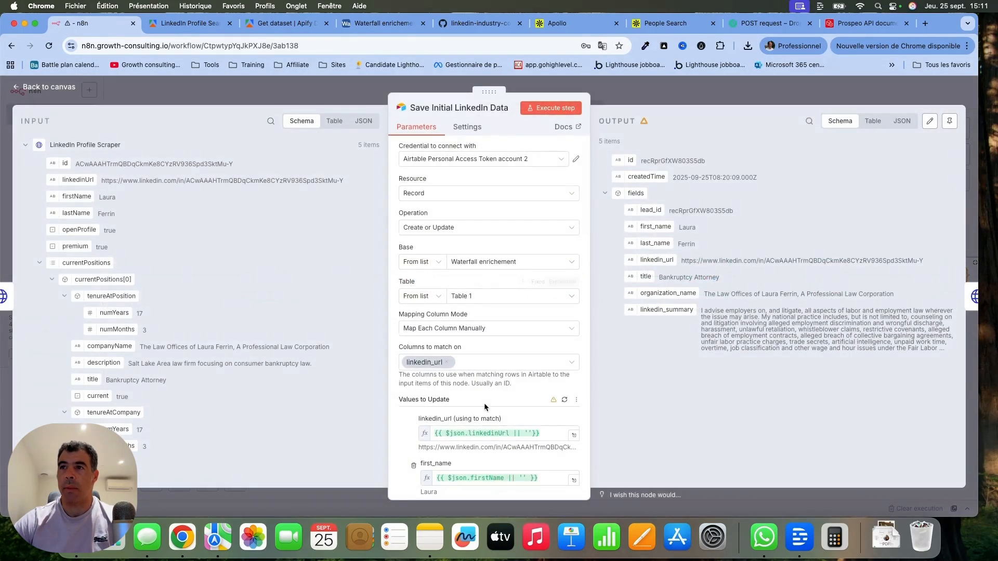
scroll(485, 404, down, 5)
scroll(418, 260, up, 5)
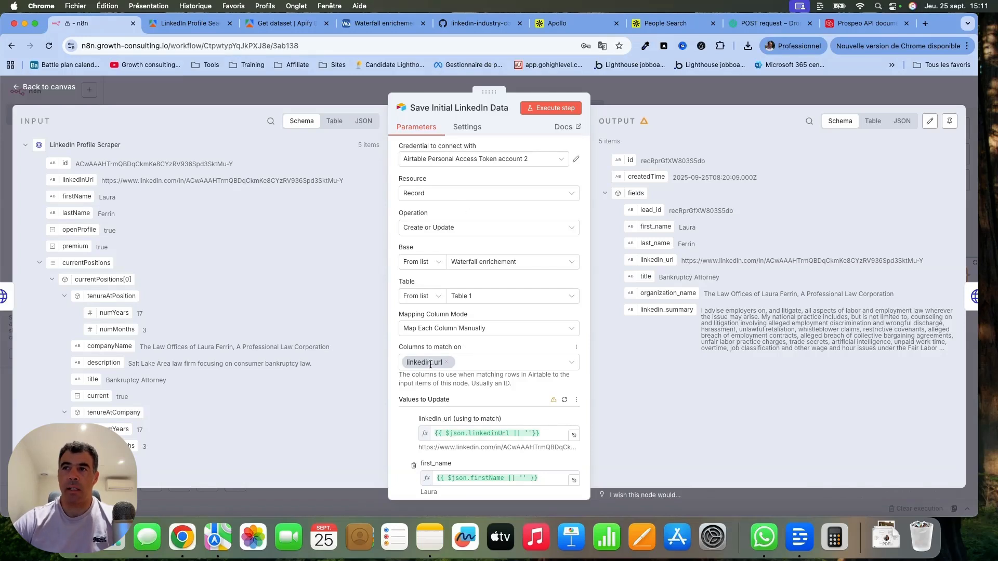
scroll(397, 438, down, 5)
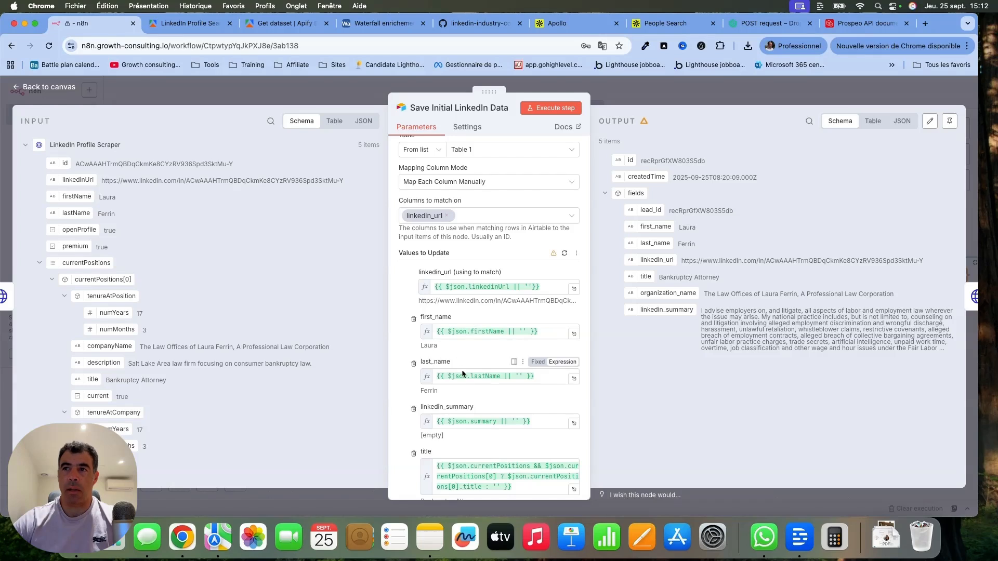
scroll(450, 416, down, 2)
scroll(450, 416, down, 4)
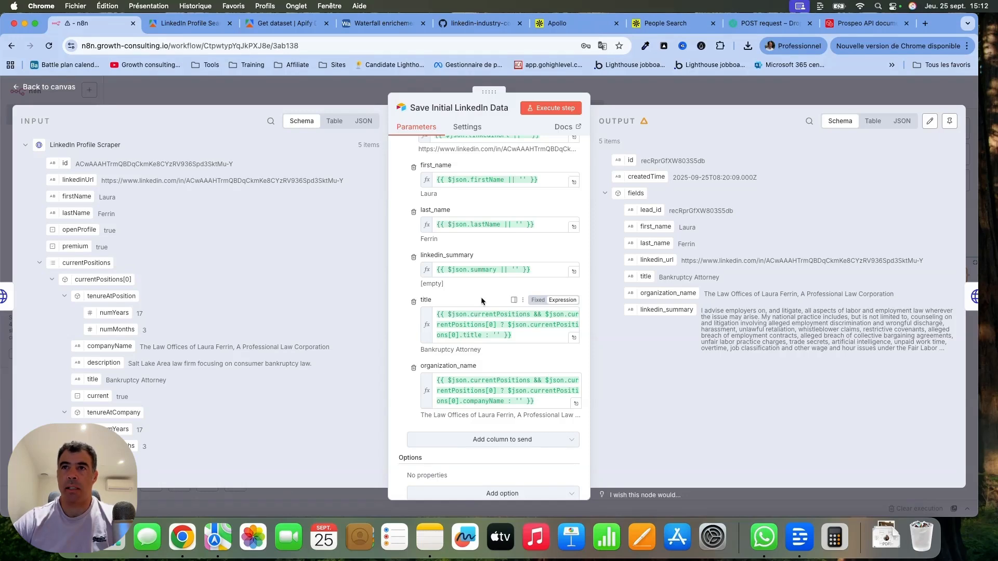
click(49, 86)
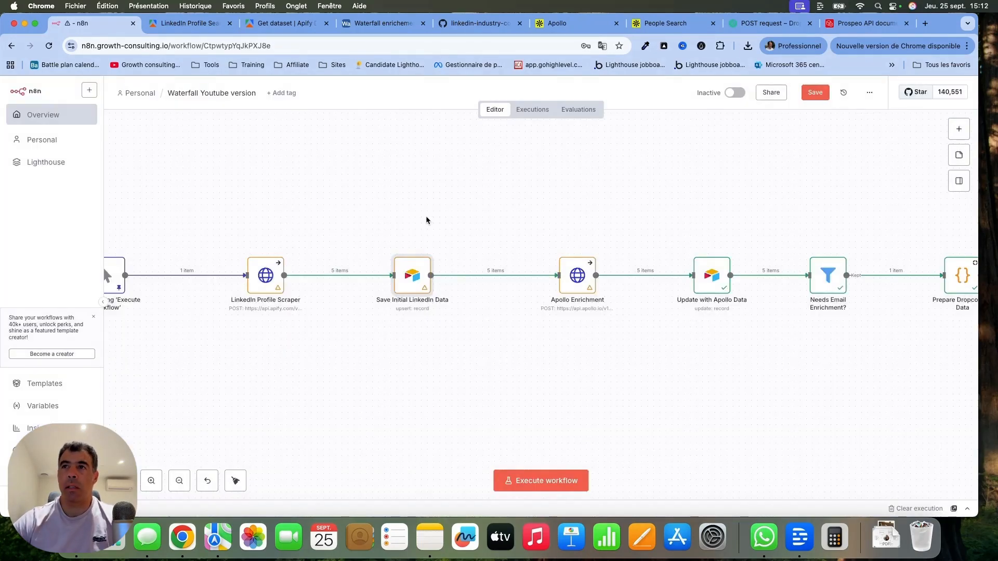
Open the Apollo Enrichment node and examine its request URL.
scroll(530, 193, right, 4)
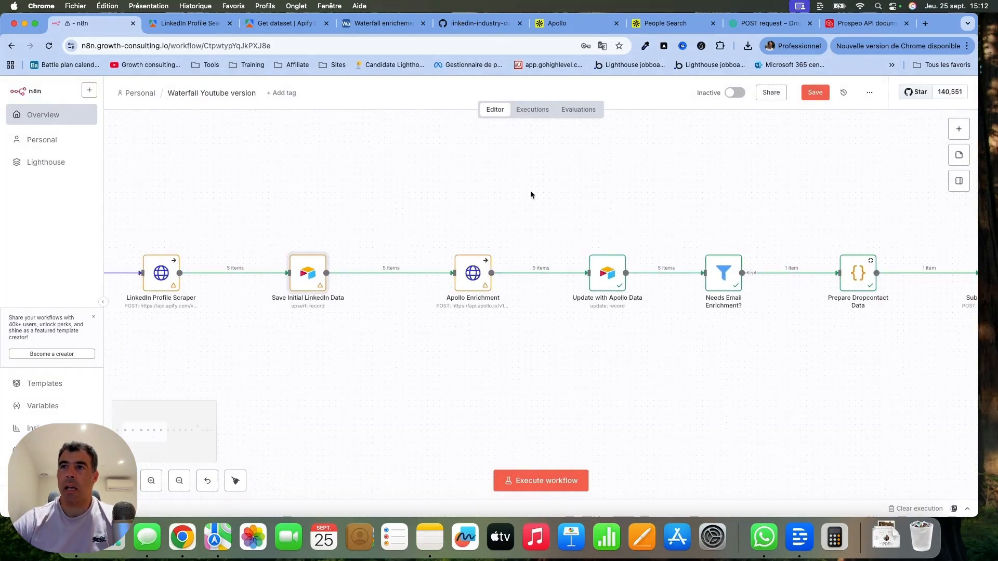
double_click(466, 283)
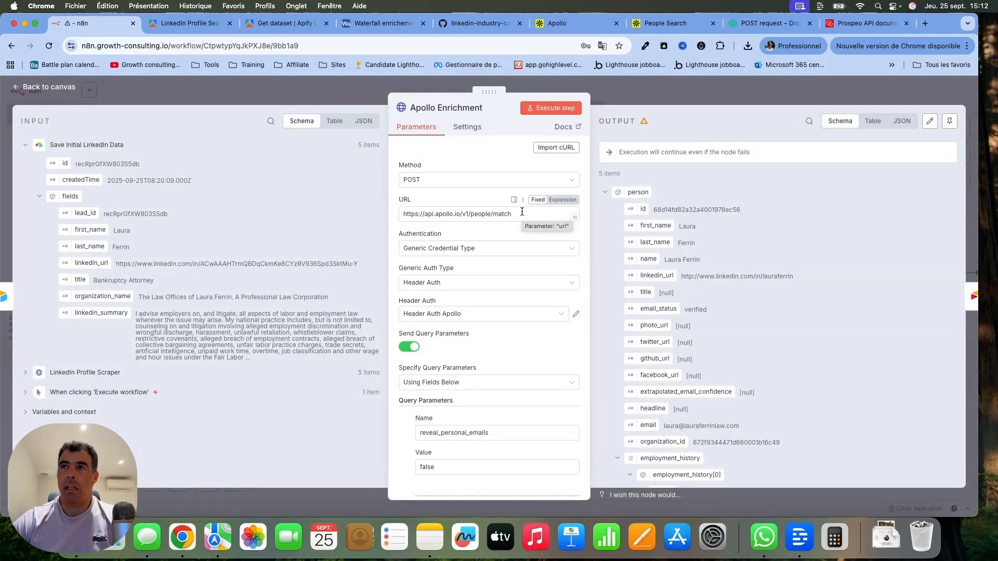
drag(521, 212, 397, 214)
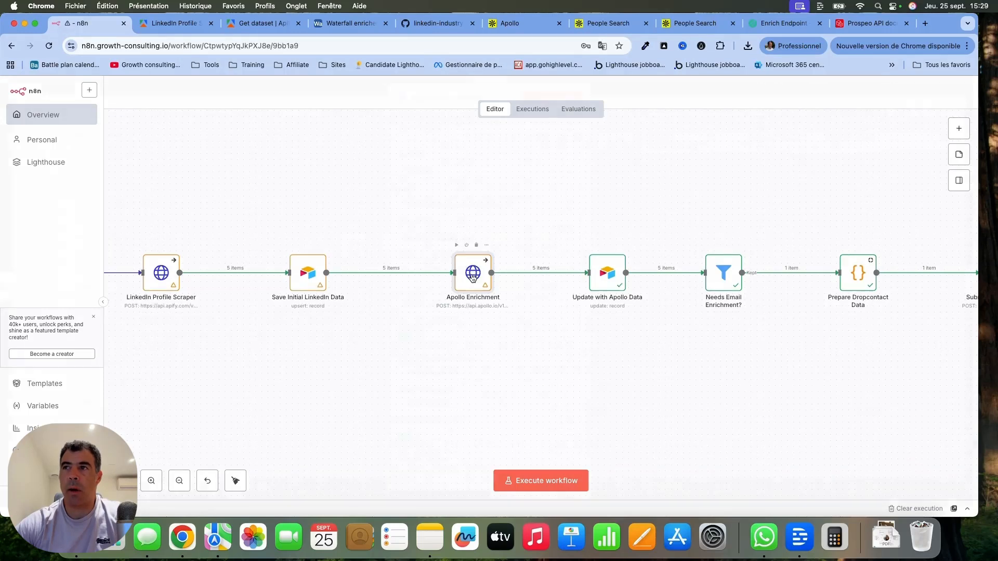
Open the Apollo Enrichment node's Header Auth Apollo credential and examine the header name it uses for the API key.
double_click(472, 272)
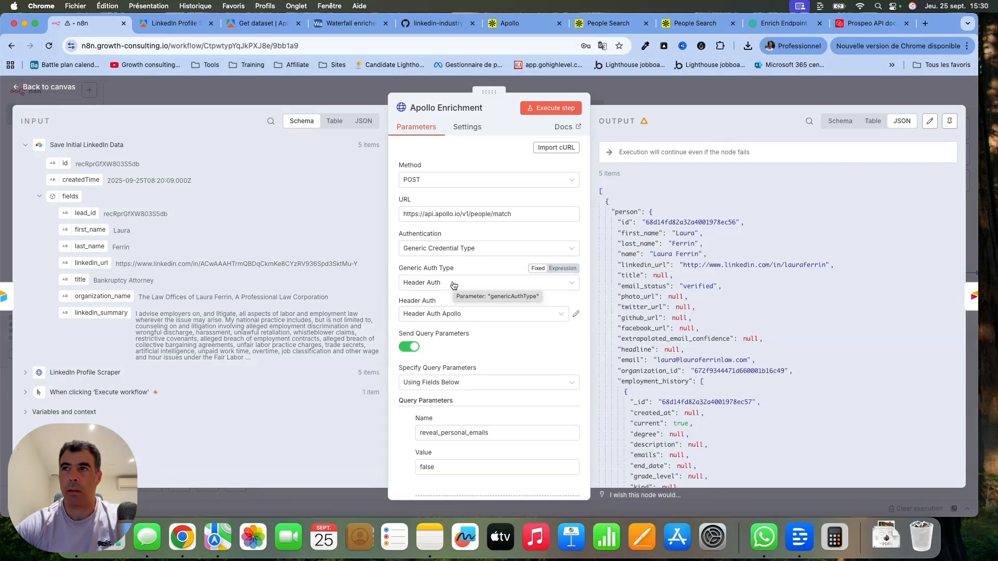
click(576, 316)
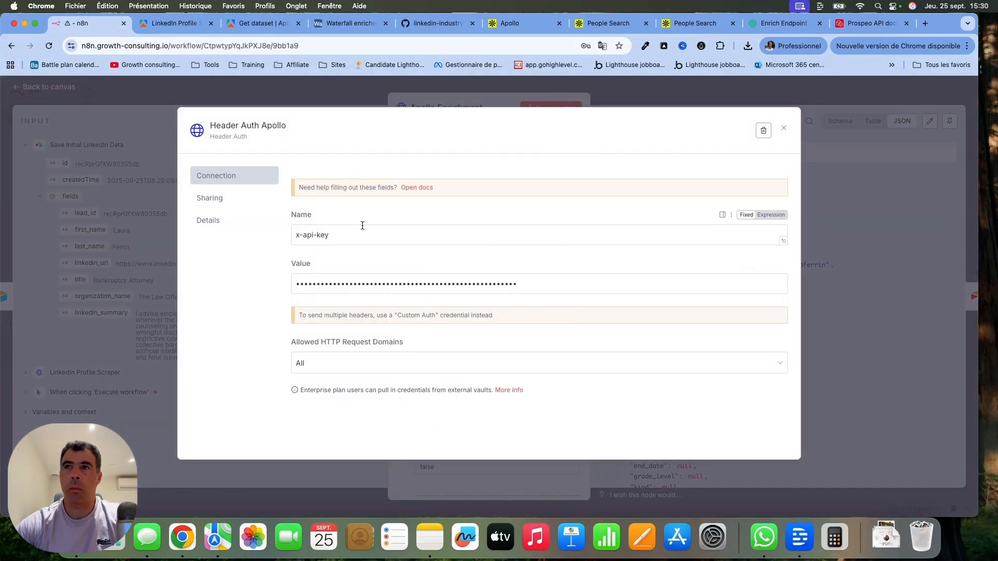
drag(342, 236, 236, 238)
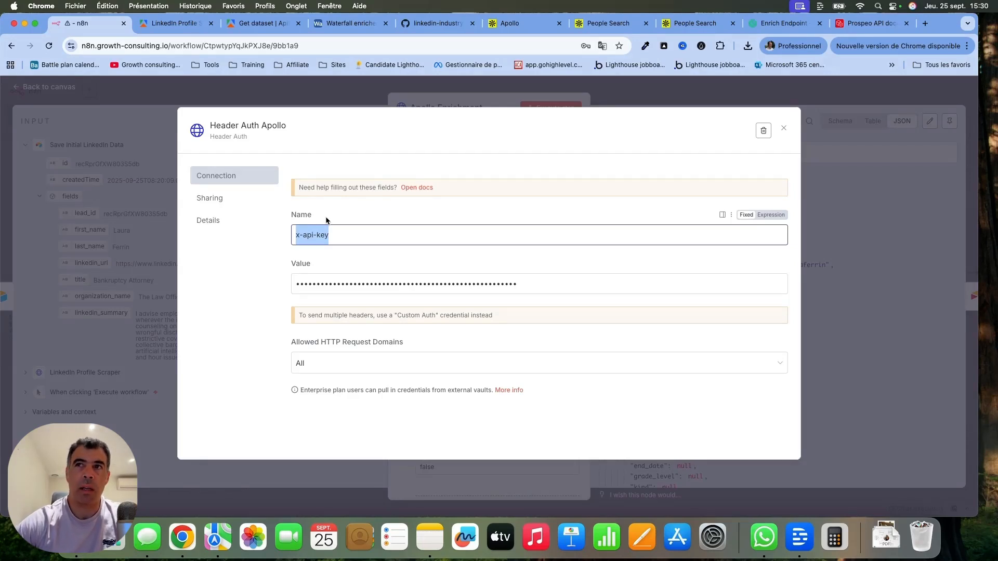
click(303, 235)
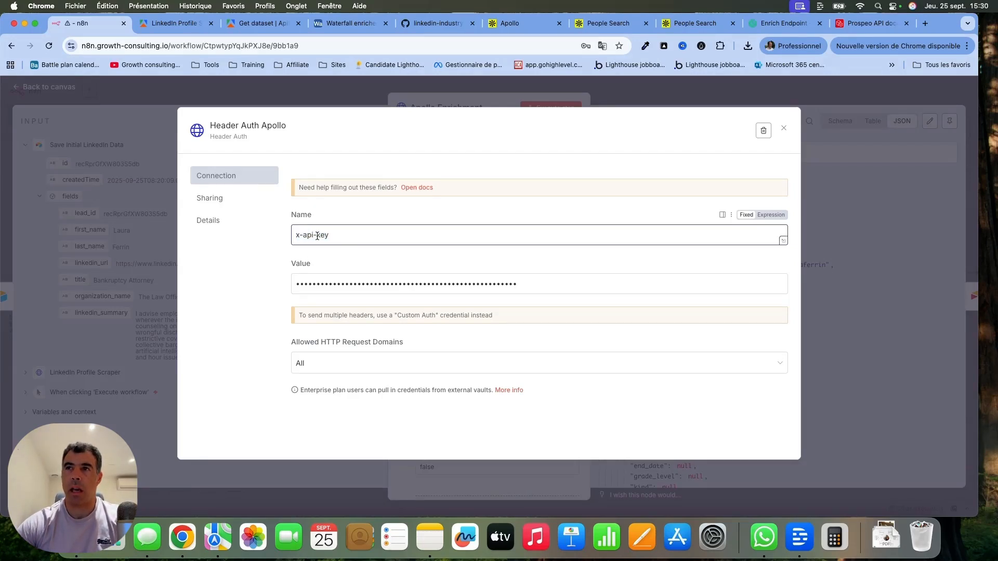
Switch to Dropcontact's Enrich Endpoint documentation and check the access token header in the POST request example.
click(772, 25)
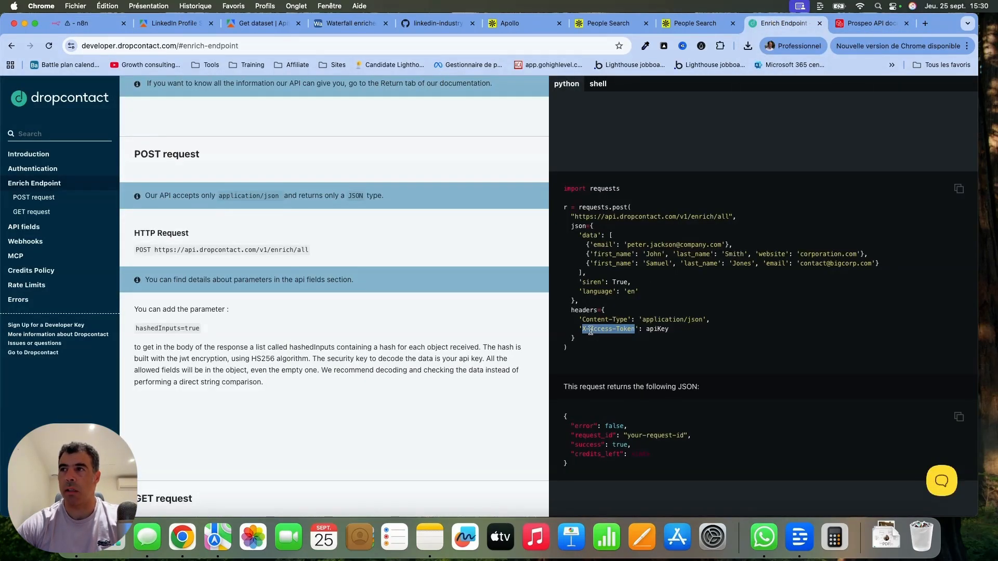
click(583, 329)
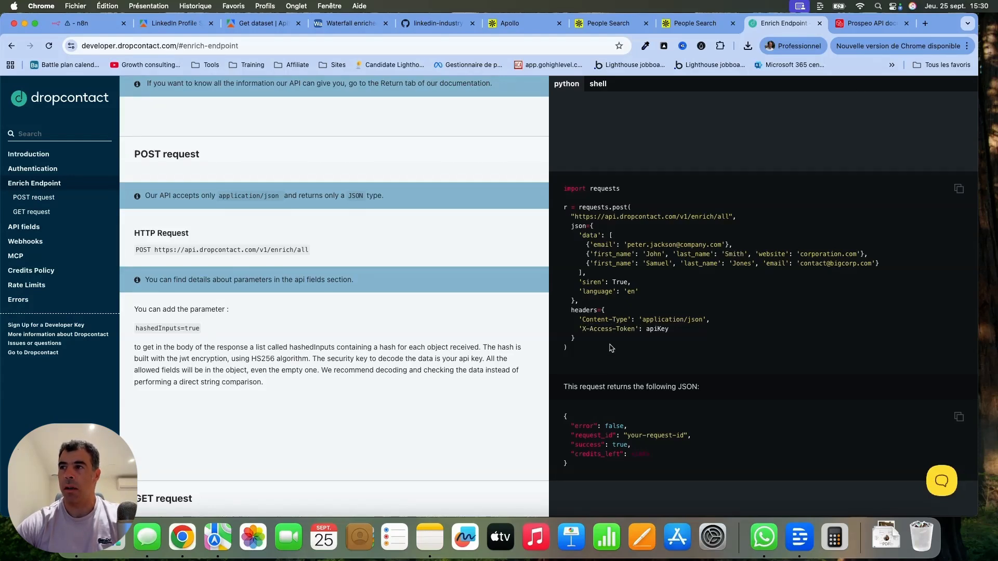
Switch to Prospeo's Email Finder API documentation and check the API key header name in the cURL example.
click(878, 23)
click(156, 241)
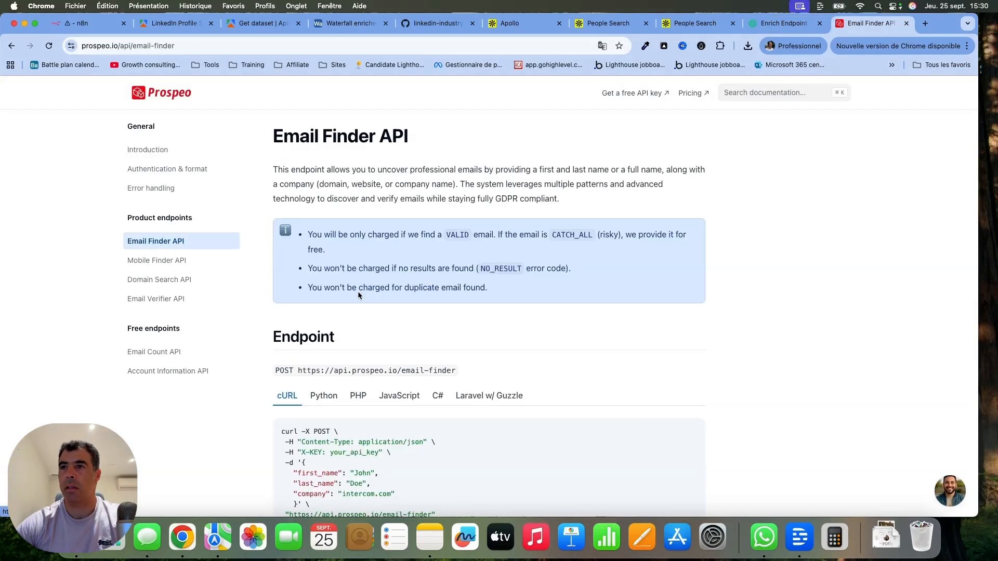
scroll(357, 294, down, 5)
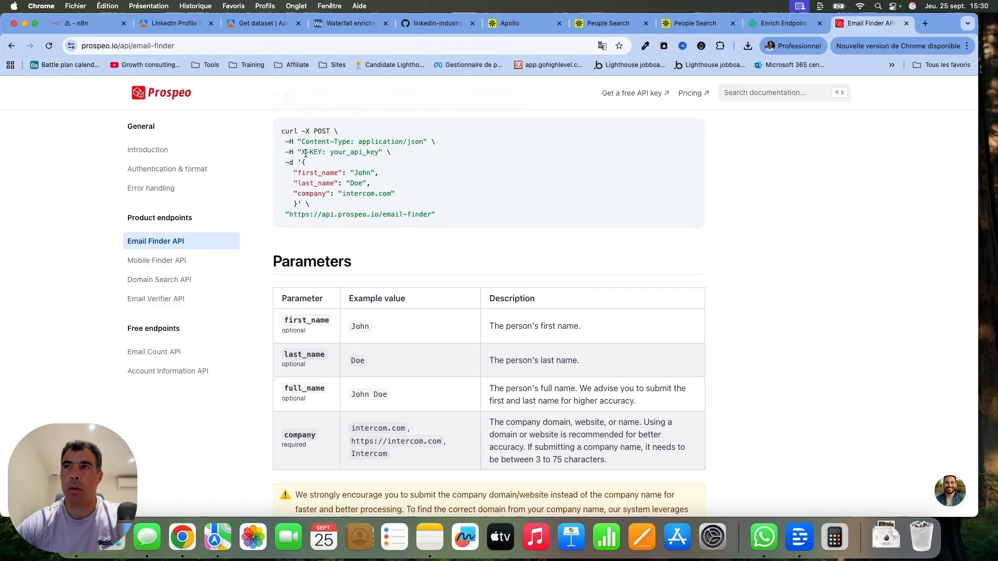
drag(301, 152, 323, 151)
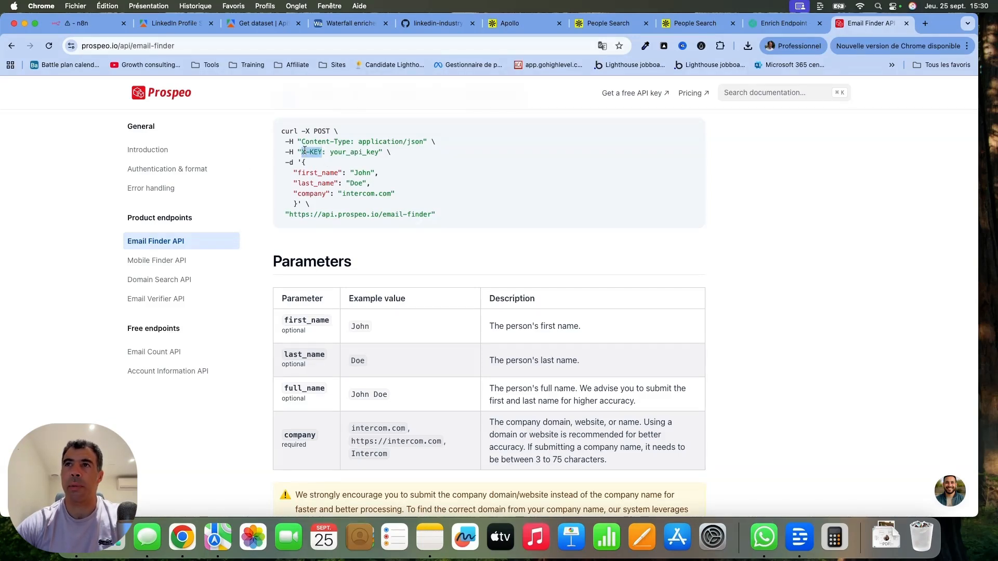
Back in n8n, close the Header Auth Apollo credential and review the Apollo Enrichment node's query parameters and header parameters.
click(120, 23)
drag(362, 236, 180, 219)
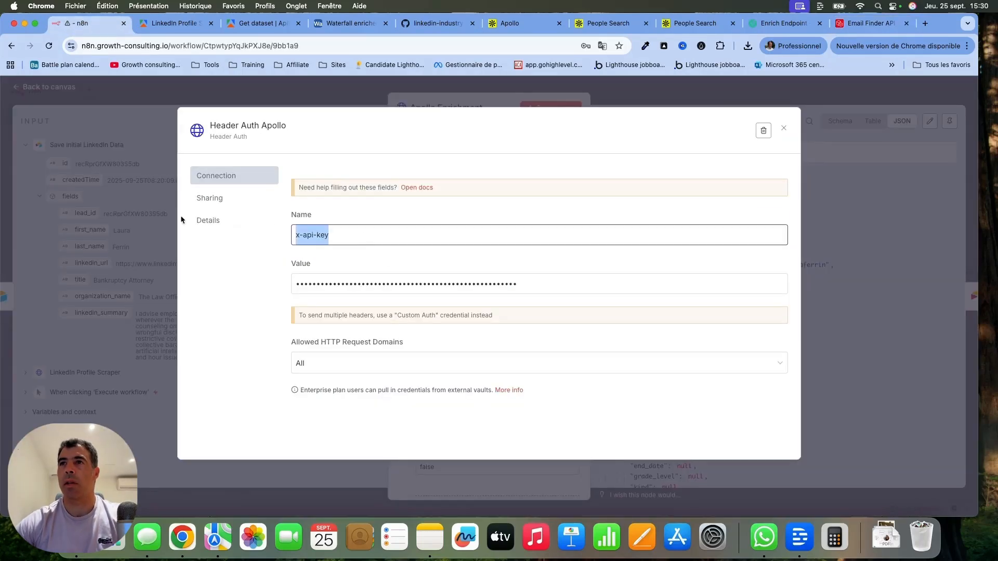
click(783, 128)
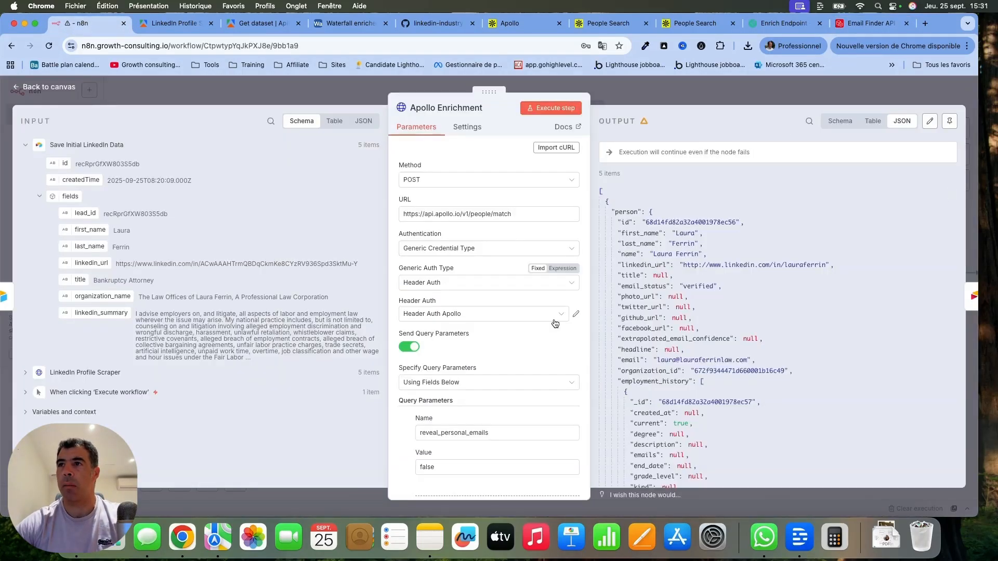
scroll(554, 319, down, 3)
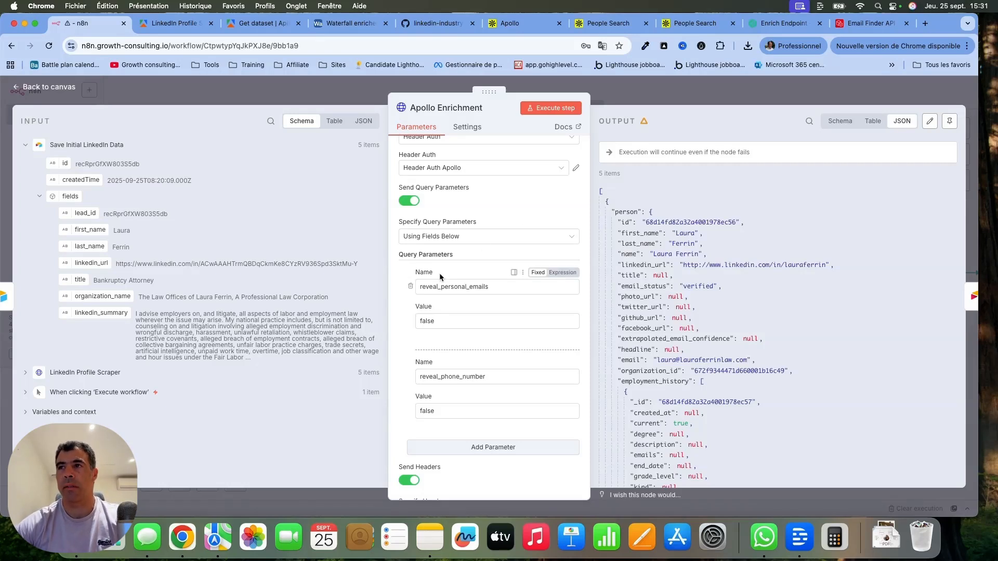
scroll(439, 273, down, 3)
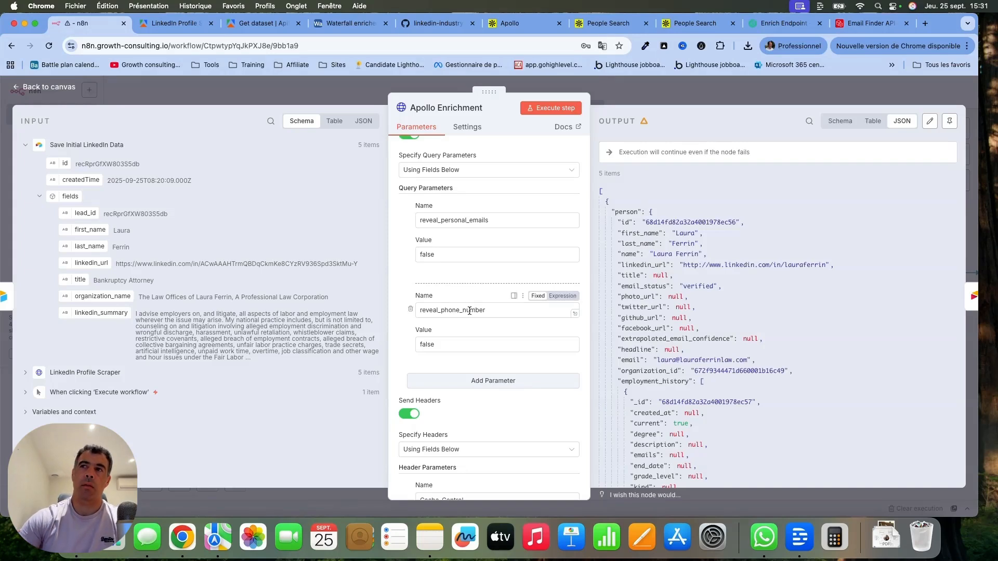
scroll(470, 310, down, 5)
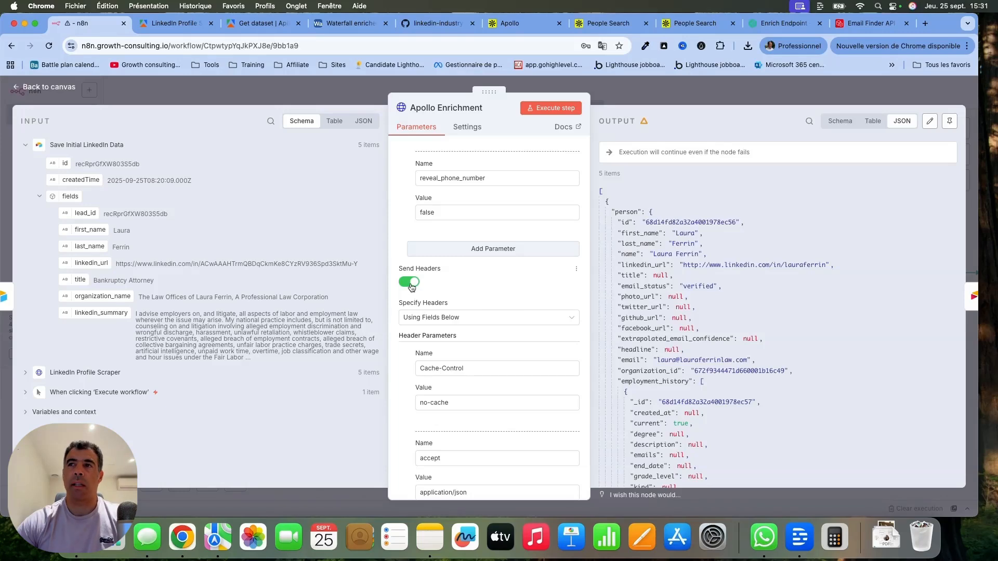
Check the request headers in the cURL example of Apollo's People Search documentation, and return to the n8n workflow.
click(594, 25)
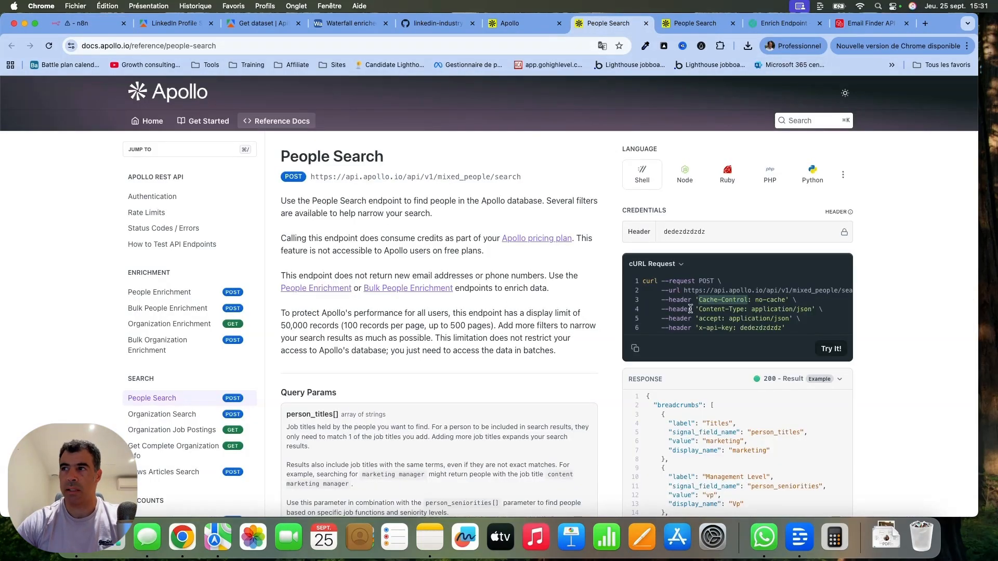
drag(669, 299, 811, 319)
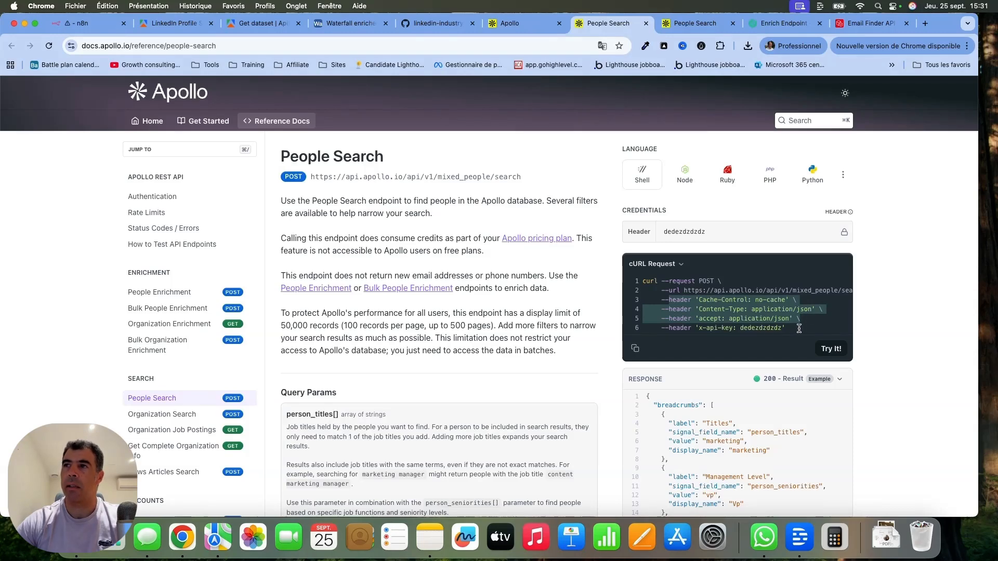
click(83, 23)
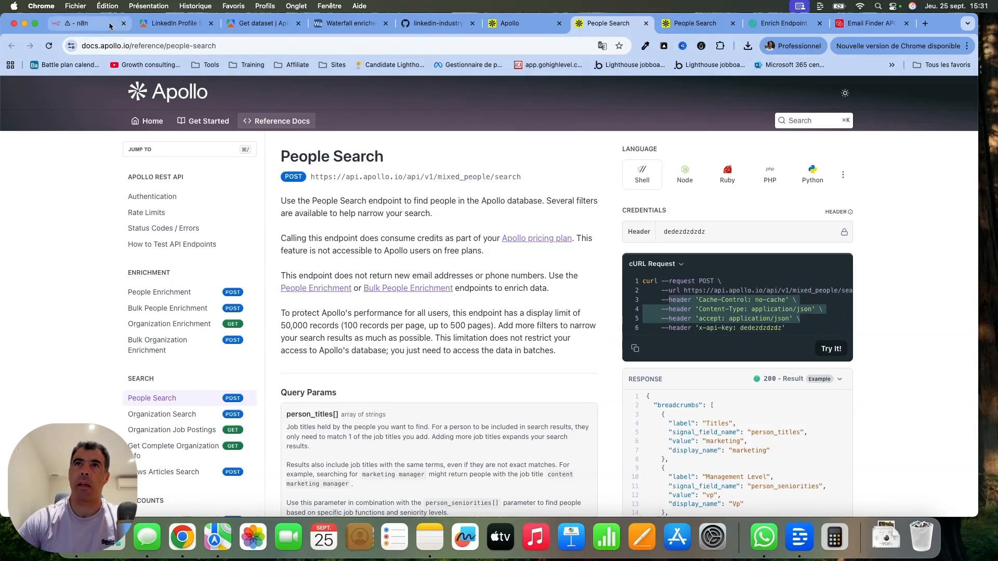
Review the Apollo Enrichment node's body parameters from first_name through organization_name.
scroll(425, 274, down, 6)
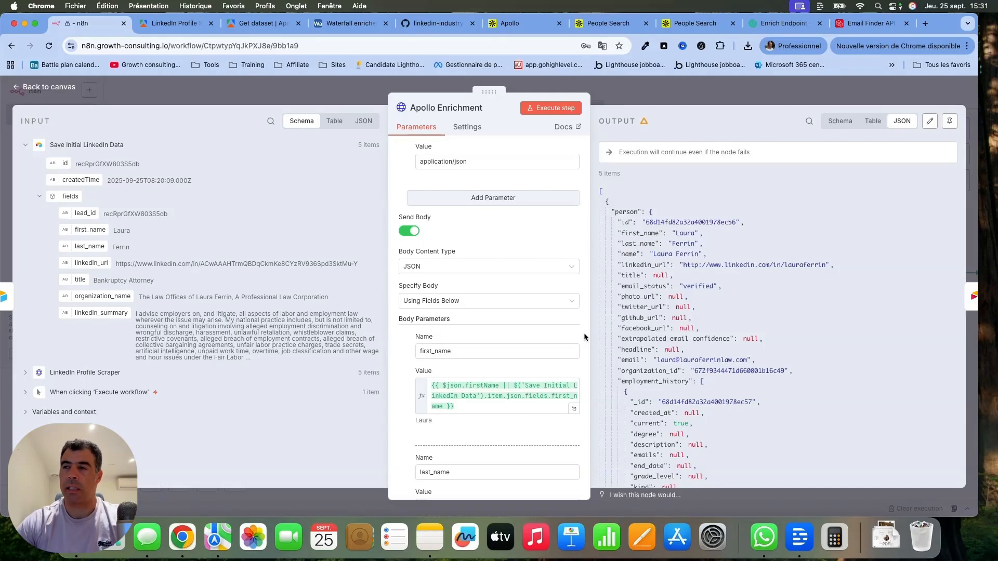
scroll(584, 336, down, 3)
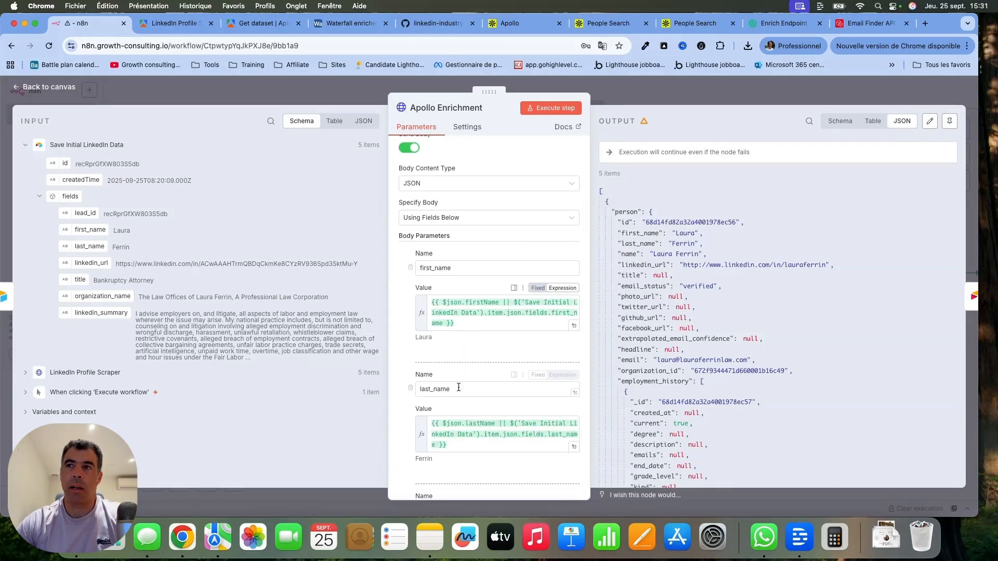
scroll(459, 387, down, 5)
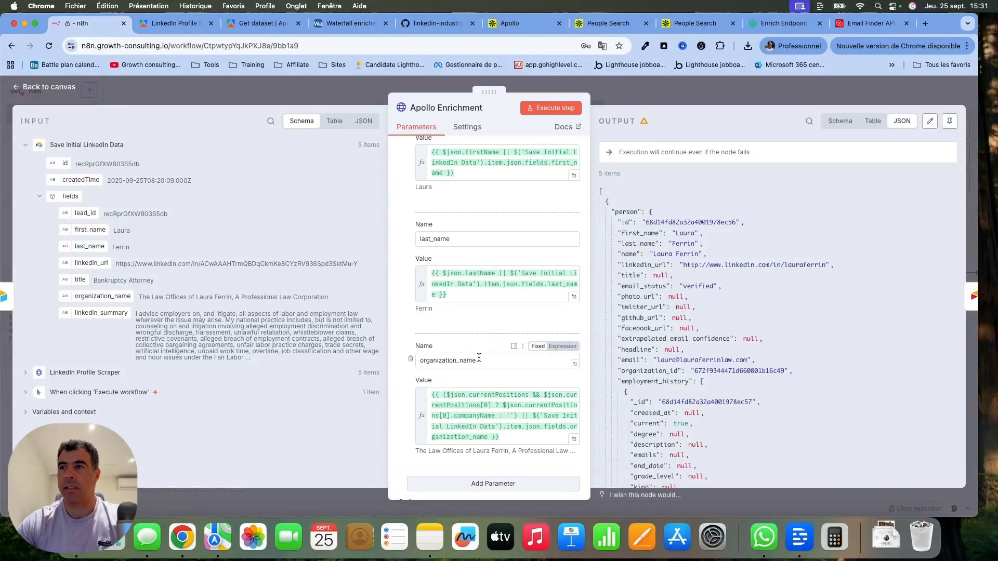
Show the Apollo Enrichment output as a schema and examine the person fields and employment history.
click(837, 122)
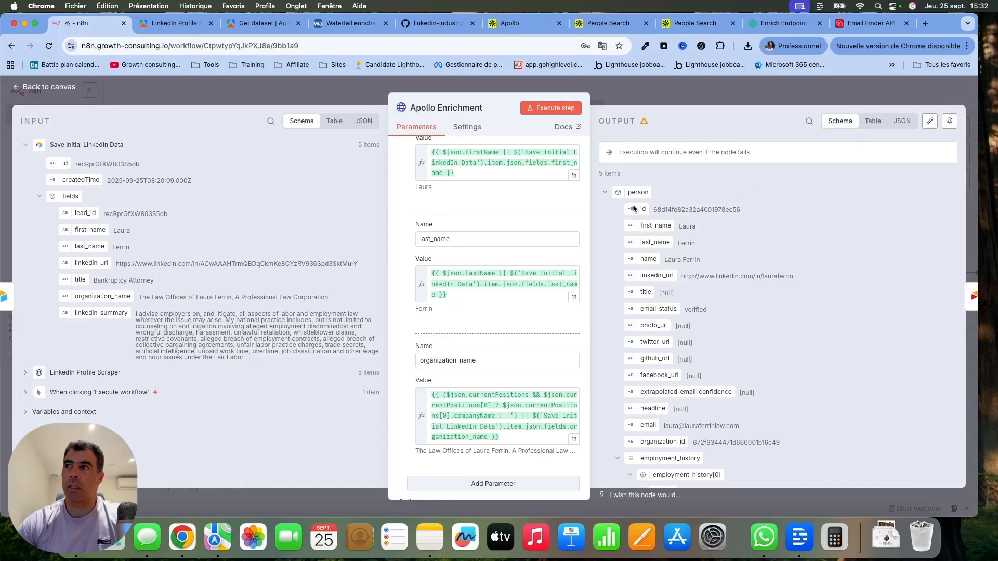
click(607, 192)
click(607, 193)
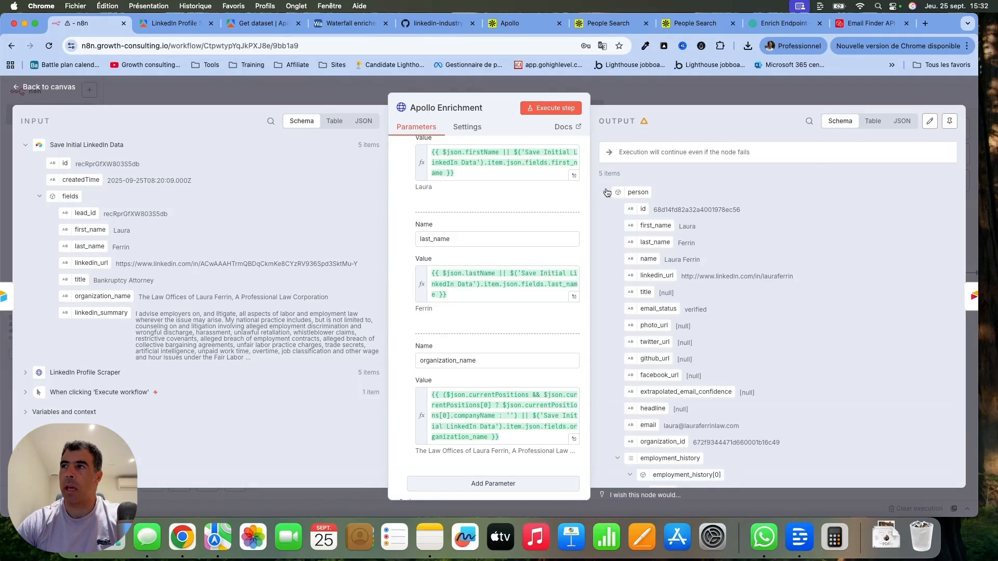
scroll(778, 377, down, 3)
scroll(779, 381, down, 10)
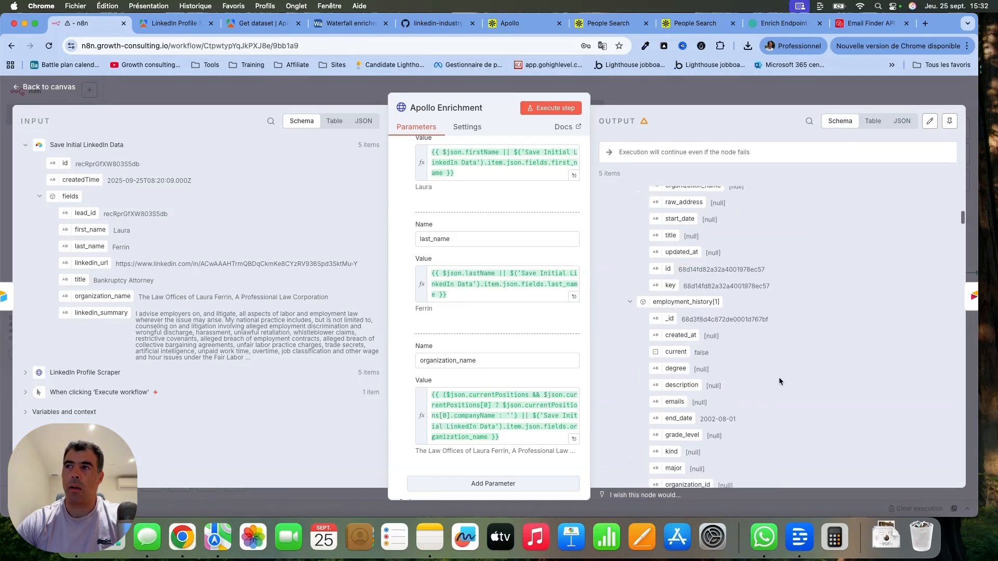
scroll(778, 376, down, 3)
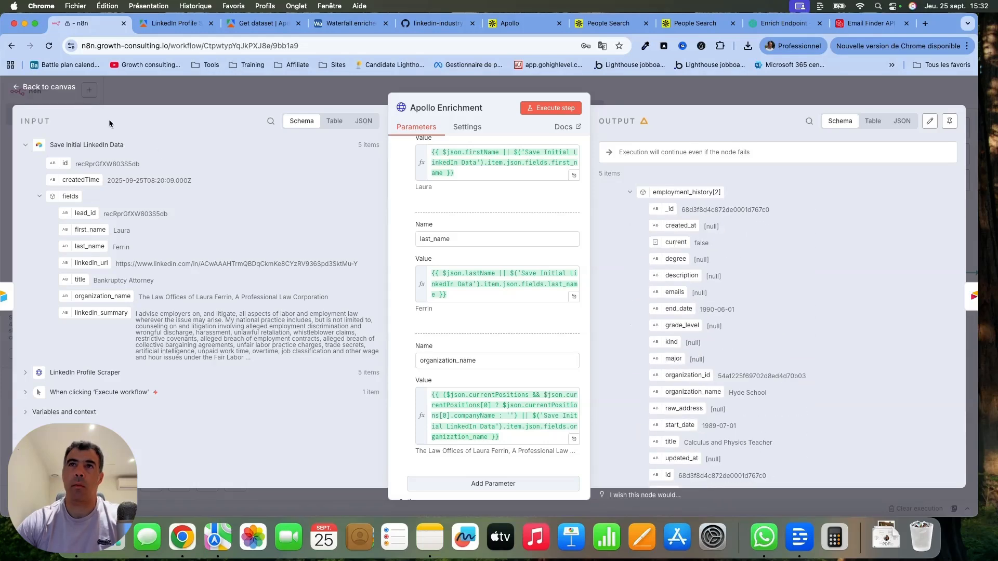
Open the Update with Apollo Data node and review its column mappings through company_website and its match column.
click(52, 87)
double_click(607, 273)
scroll(584, 333, down, 10)
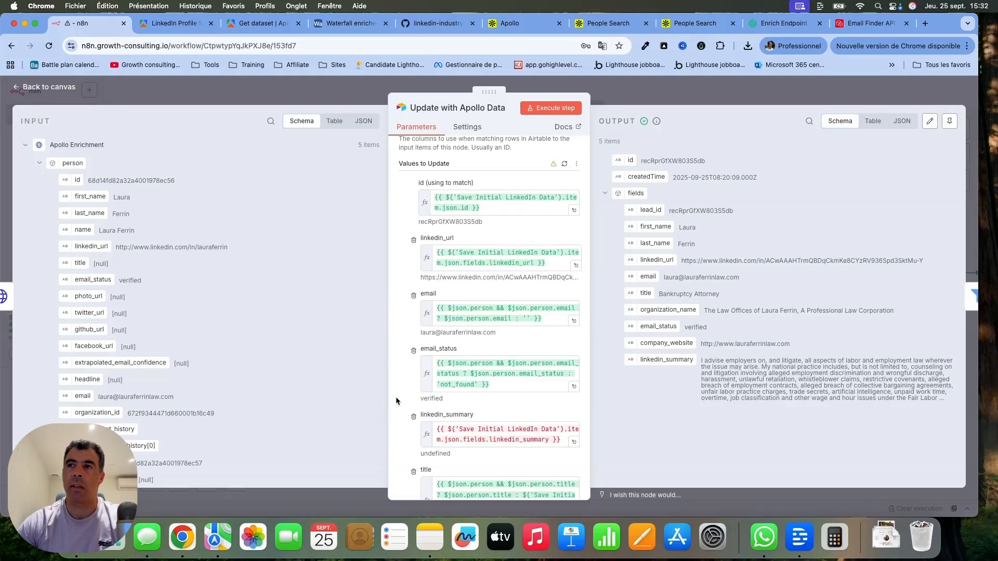
scroll(463, 296, down, 3)
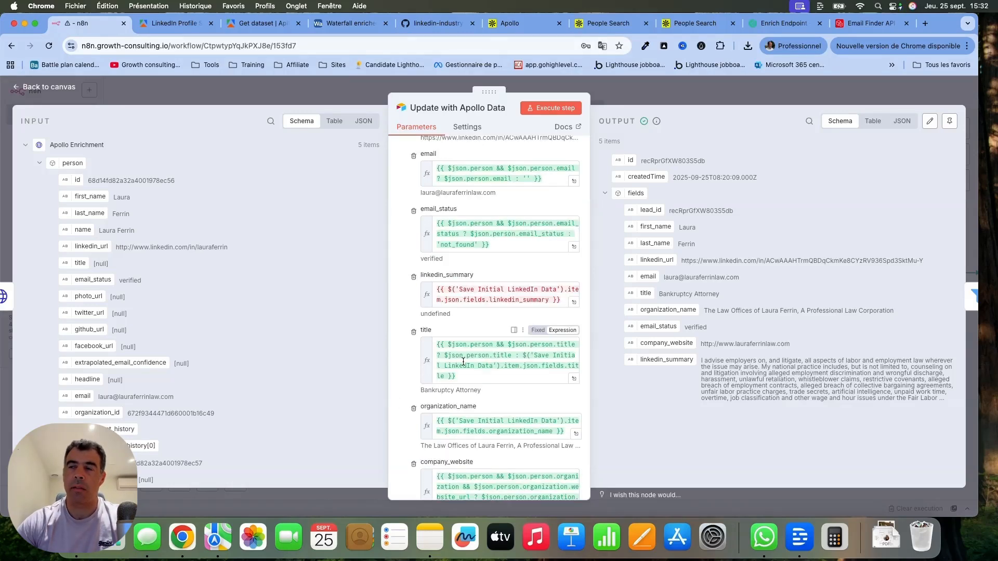
scroll(463, 362, down, 2)
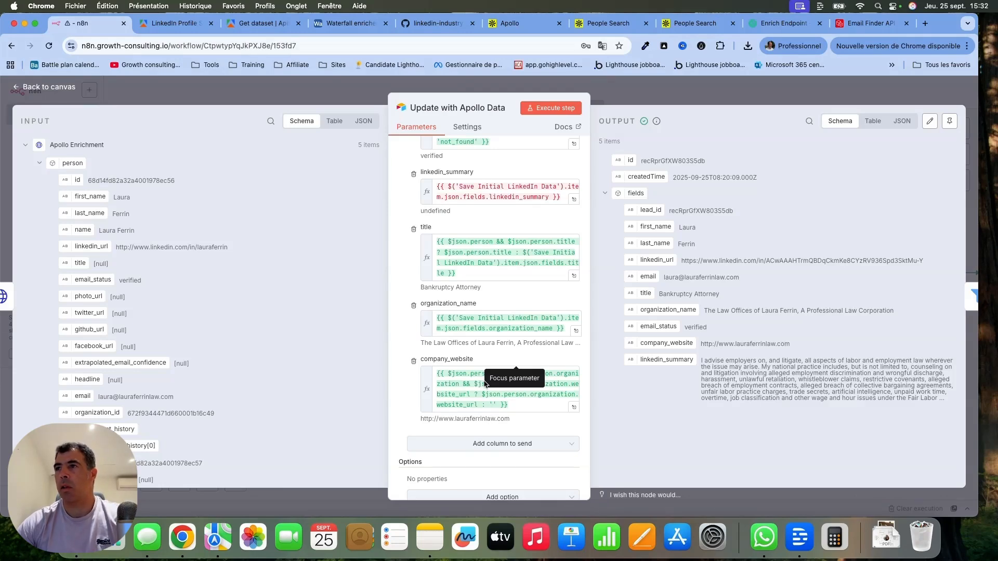
scroll(502, 154, up, 10)
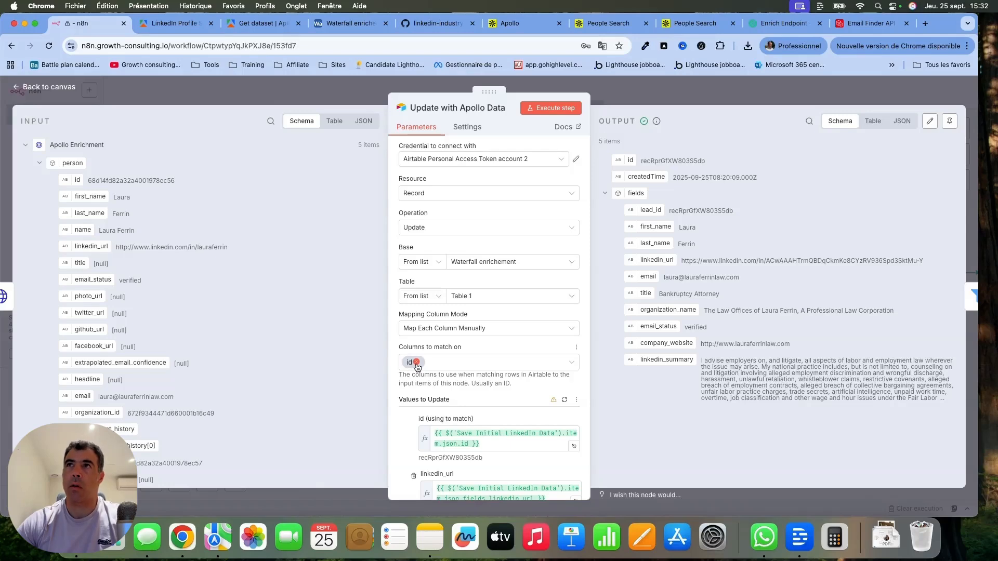
Switch to the Waterfall enrichement base in Airtable and open the lead_id field's settings to examine its formula.
click(359, 23)
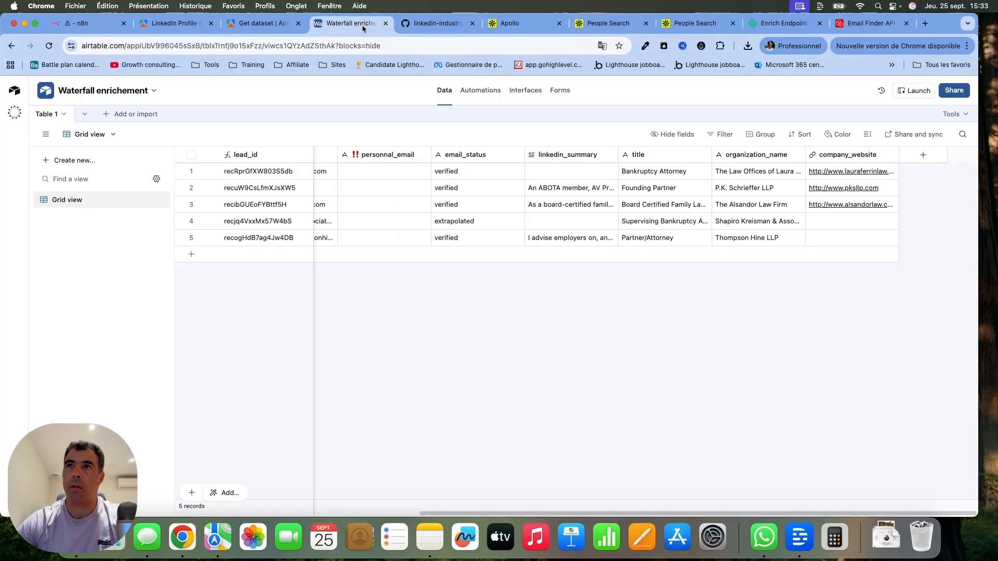
click(306, 156)
click(305, 176)
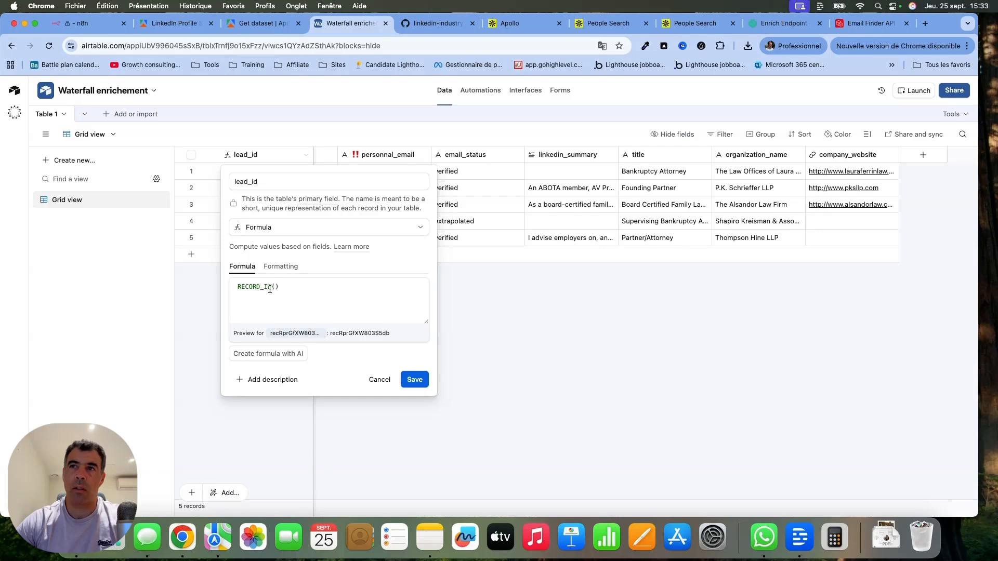
Return to n8n, look over the Update with Apollo Data field mappings again, and go back to the canvas.
click(83, 24)
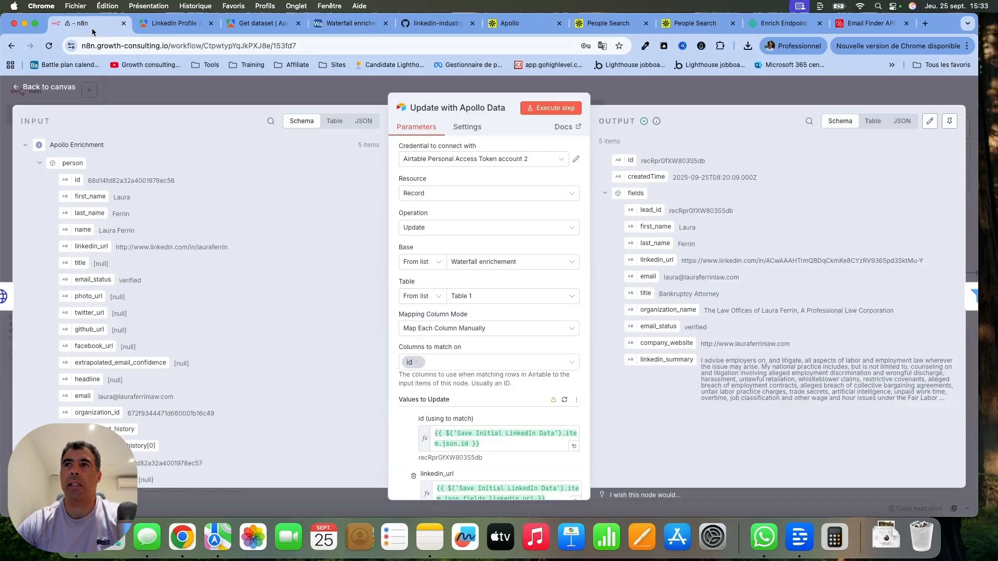
scroll(582, 394, down, 5)
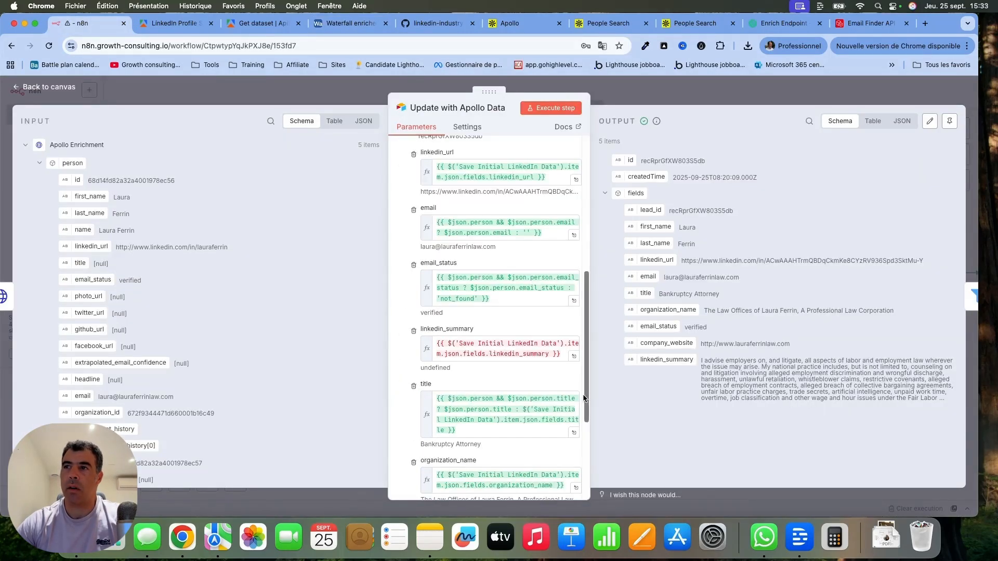
key(Escape)
Open the Needs Email Enrichment? filter node, examine its email_status condition, and return to the canvas.
scroll(479, 228, right, 5)
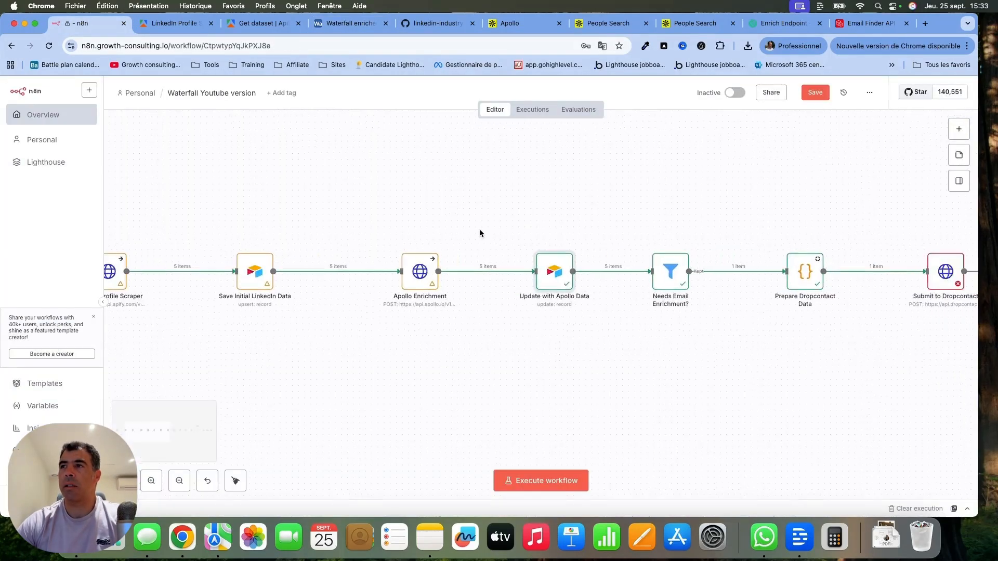
double_click(570, 285)
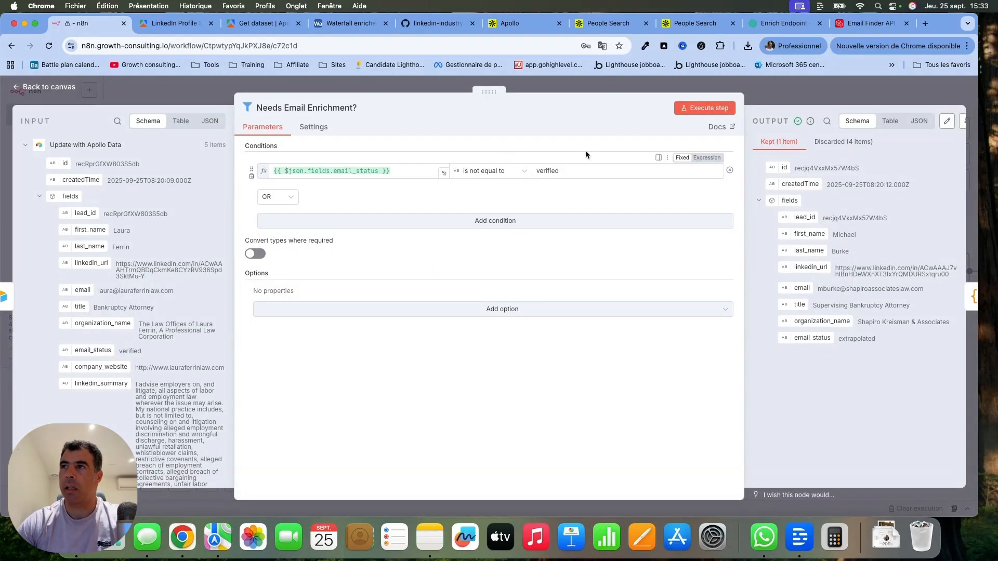
click(63, 90)
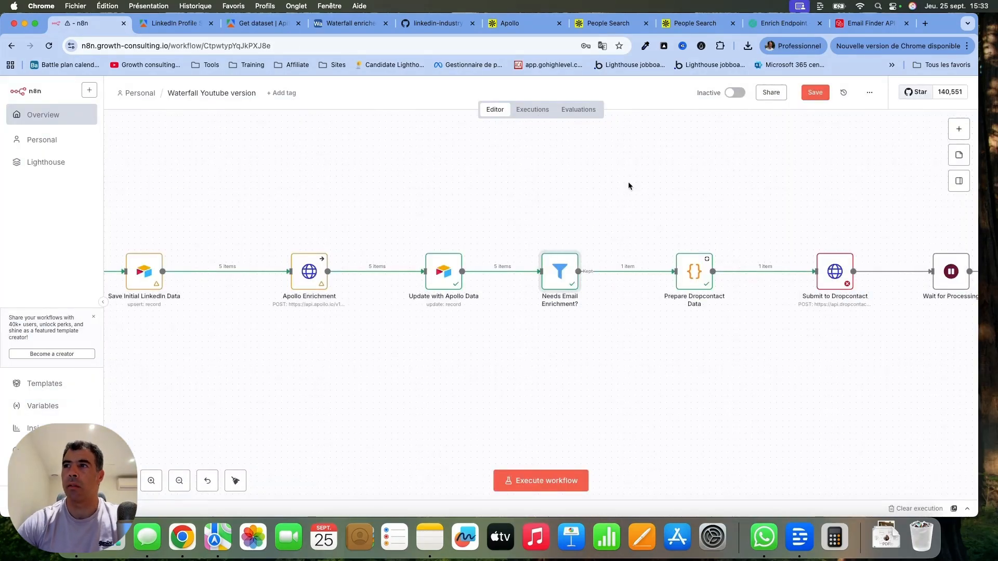
Switch to the Airtable base, dismiss the lead_id field settings without saving, and check the records' email_status values.
scroll(628, 182, right, 5)
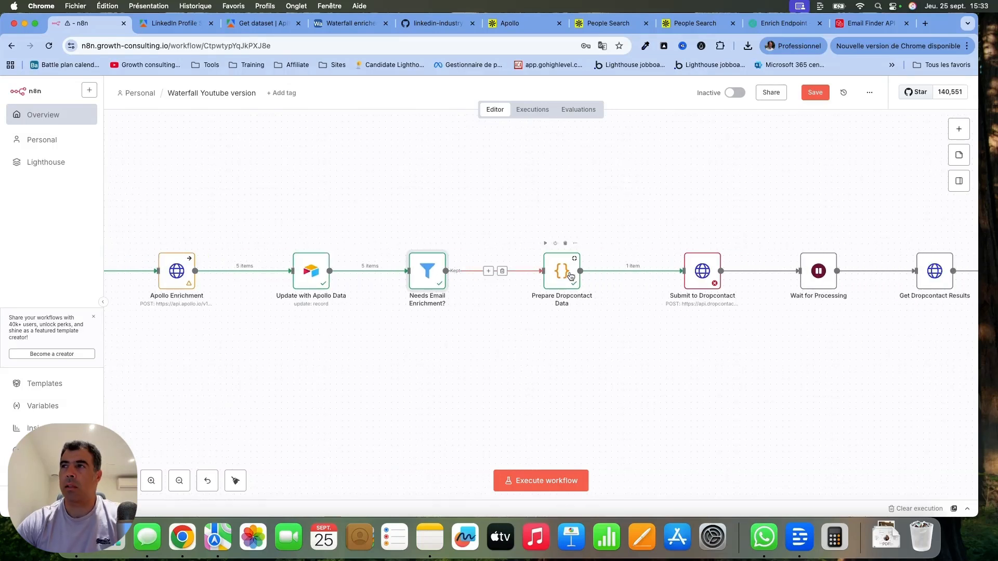
click(351, 23)
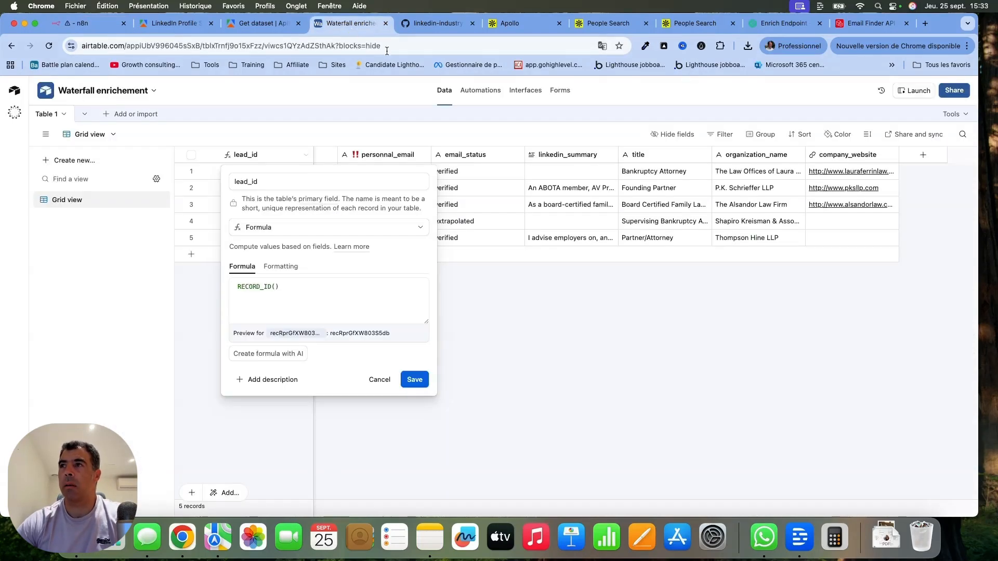
click(530, 326)
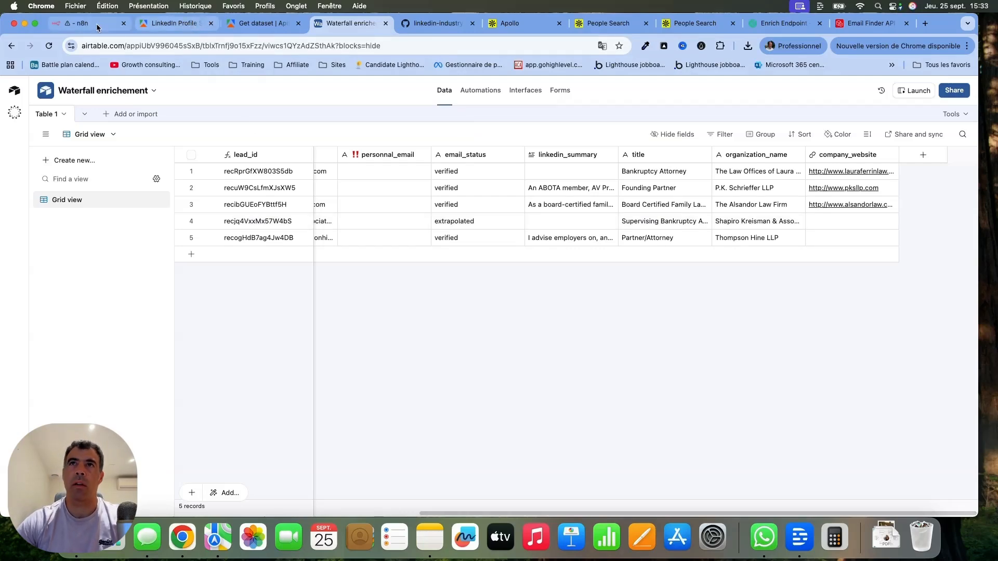
Back in n8n, open the Prepare Dropcontact Data node and review its JavaScript code through the returned payload.
click(81, 23)
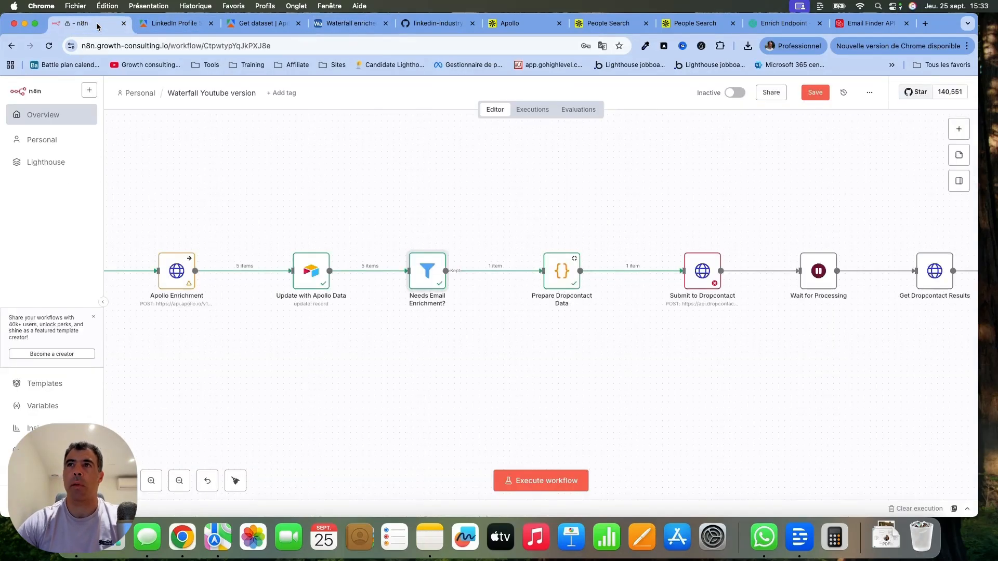
double_click(559, 275)
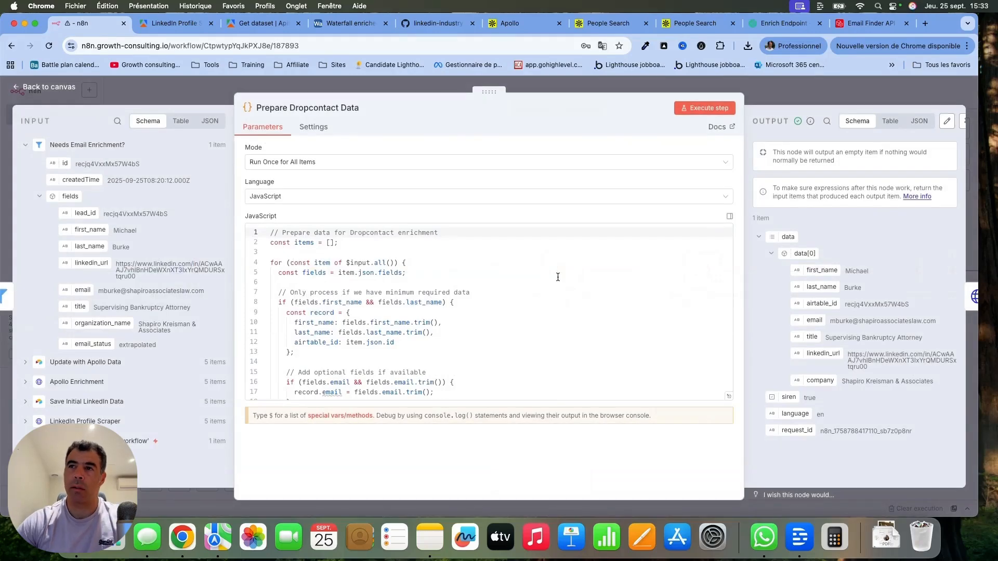
scroll(558, 277, down, 10)
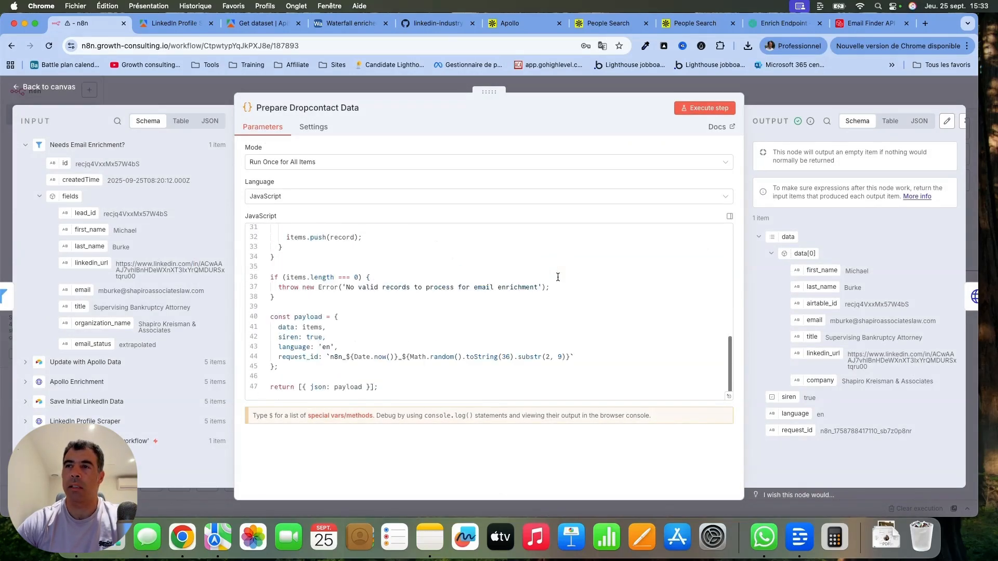
Switch to the Dropcontact API documentation and look through the POST request, the GET request and the optional data object parameters.
click(782, 23)
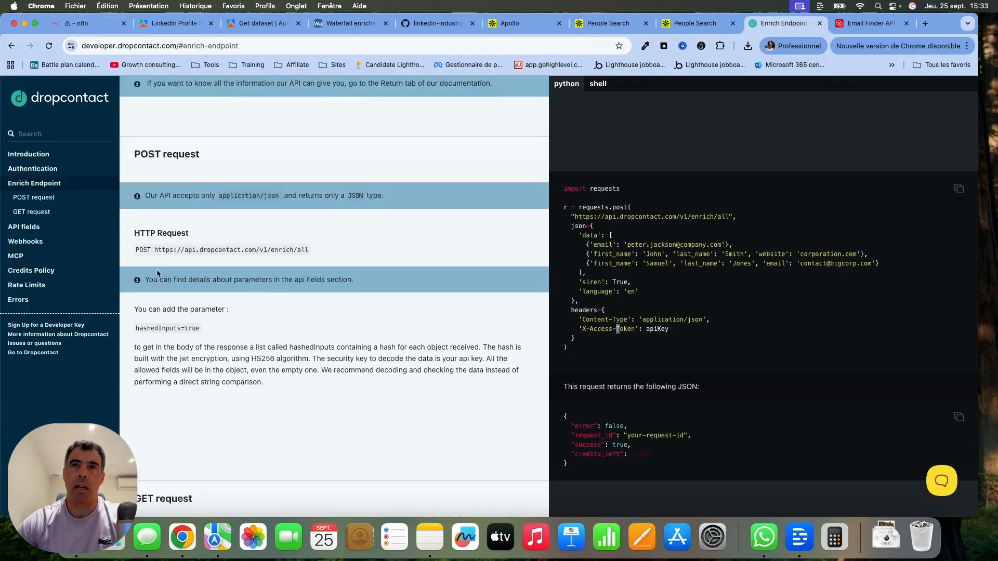
click(45, 198)
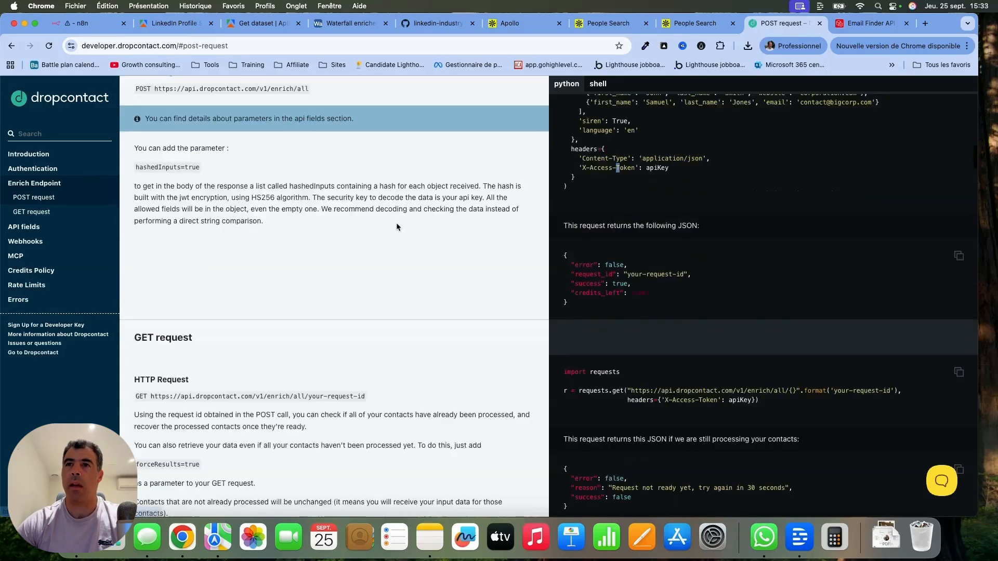
scroll(396, 227, down, 6)
click(42, 198)
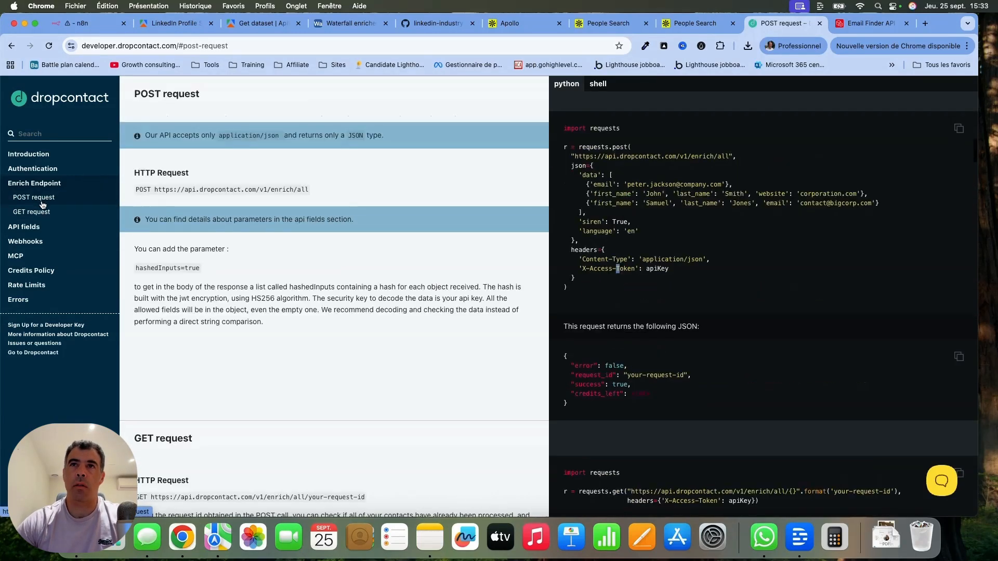
scroll(366, 276, down, 15)
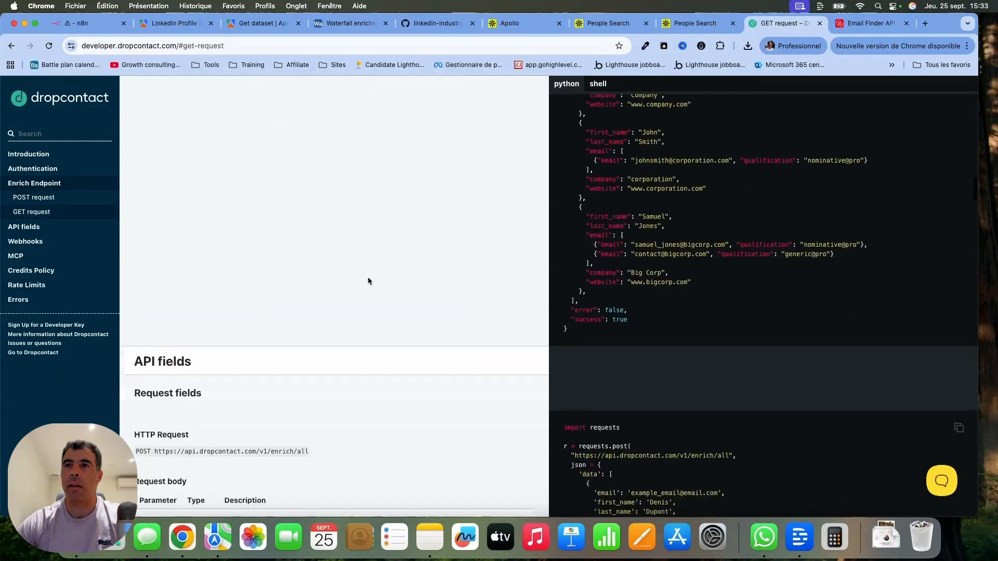
scroll(368, 281, down, 10)
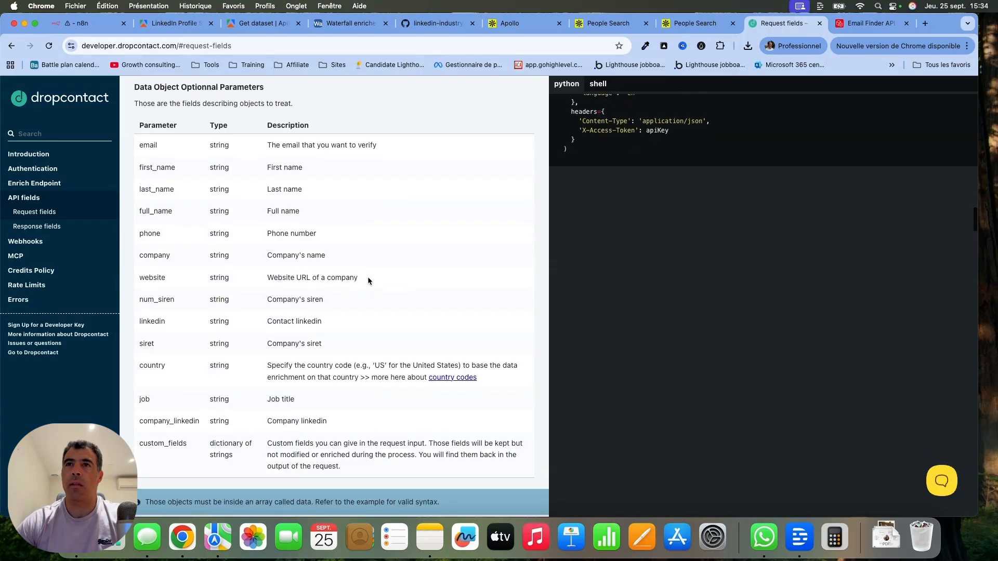
drag(136, 124, 475, 420)
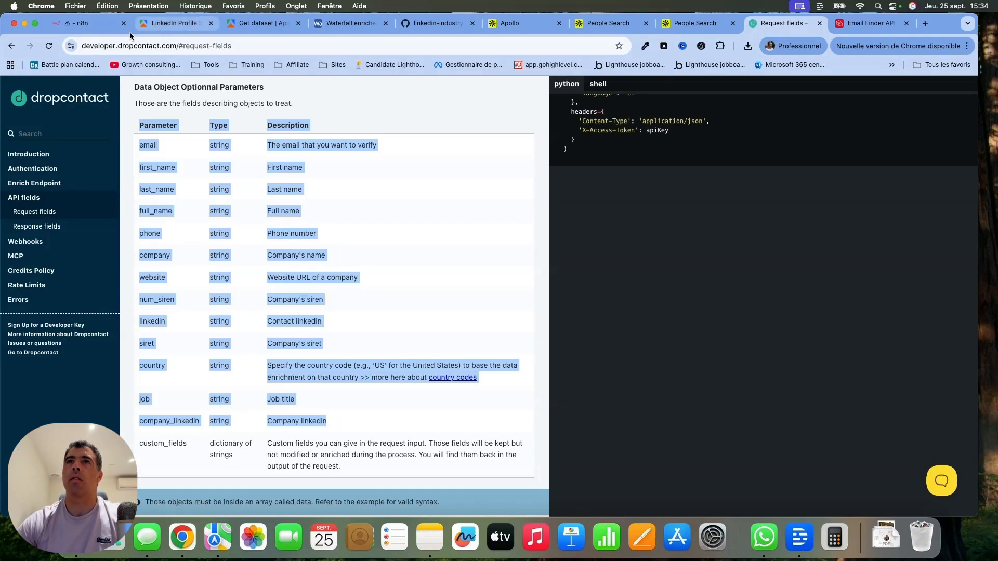
Return to n8n, view the Prepare Dropcontact Data output as JSON, and go back to the canvas.
click(102, 30)
scroll(404, 267, up, 10)
scroll(404, 266, down, 10)
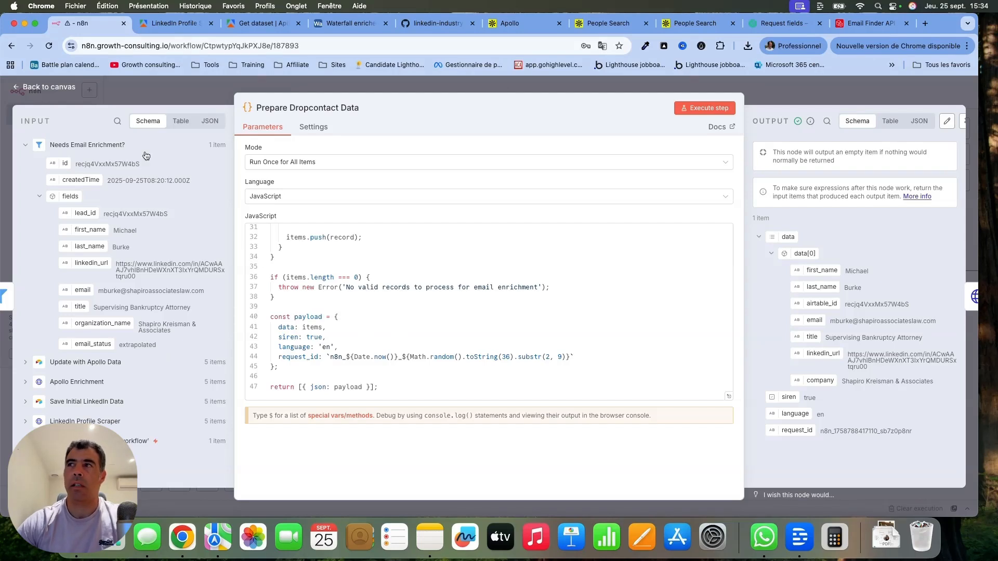
click(918, 121)
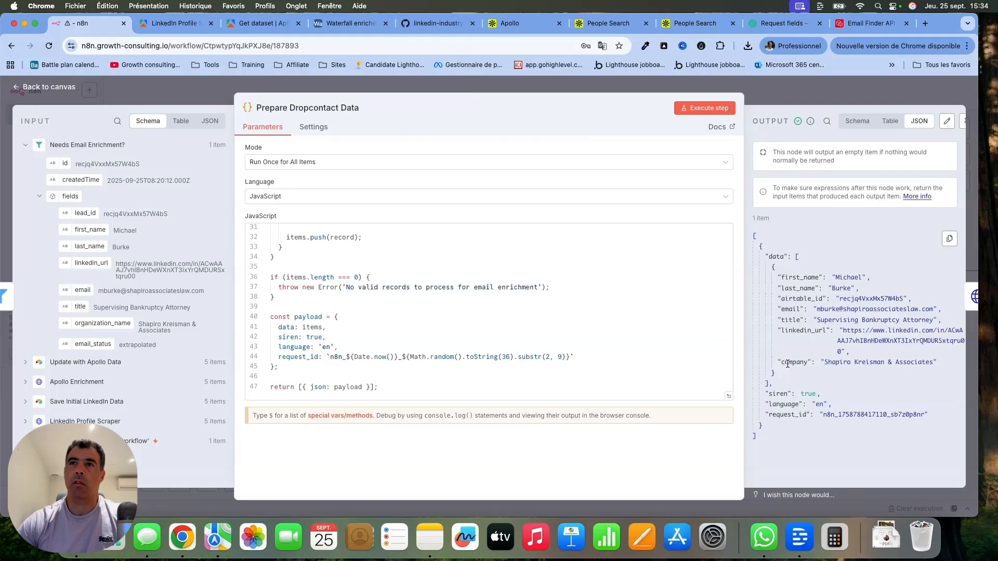
click(49, 87)
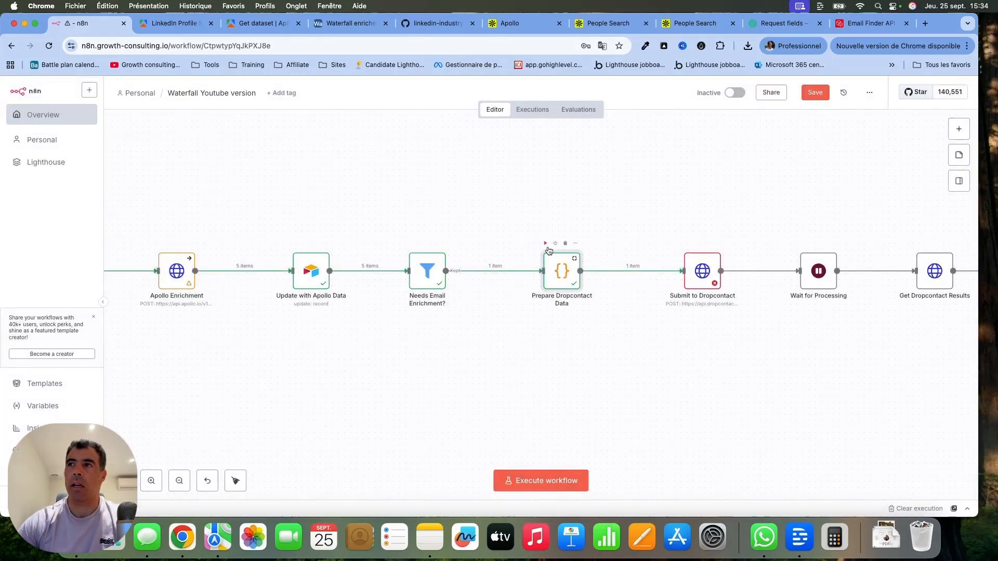
Open the Submit to Dropcontact node, examine its request settings and the JSON.stringify($json) body expression, and return to the canvas.
scroll(549, 250, right, 6)
double_click(376, 270)
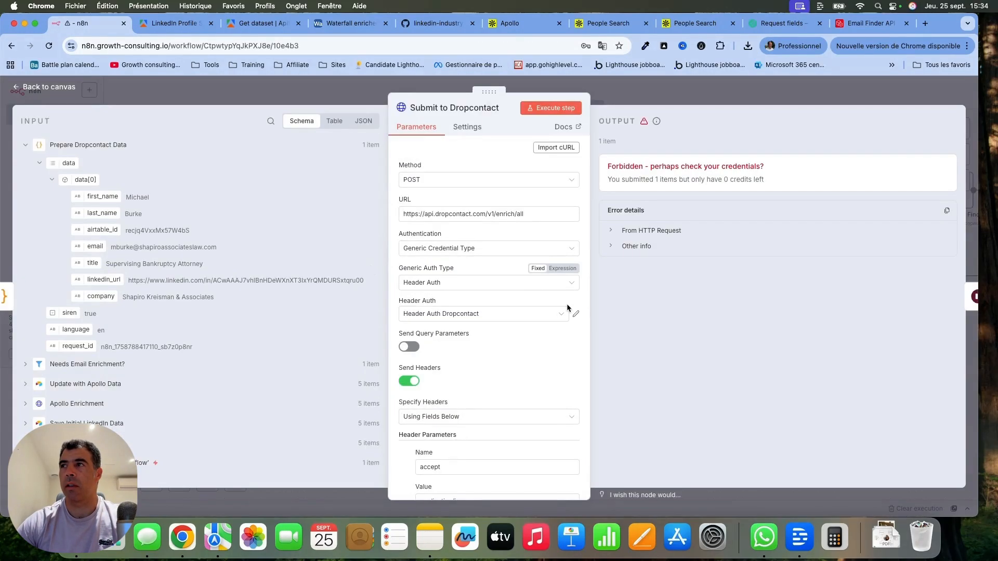
scroll(565, 349, down, 10)
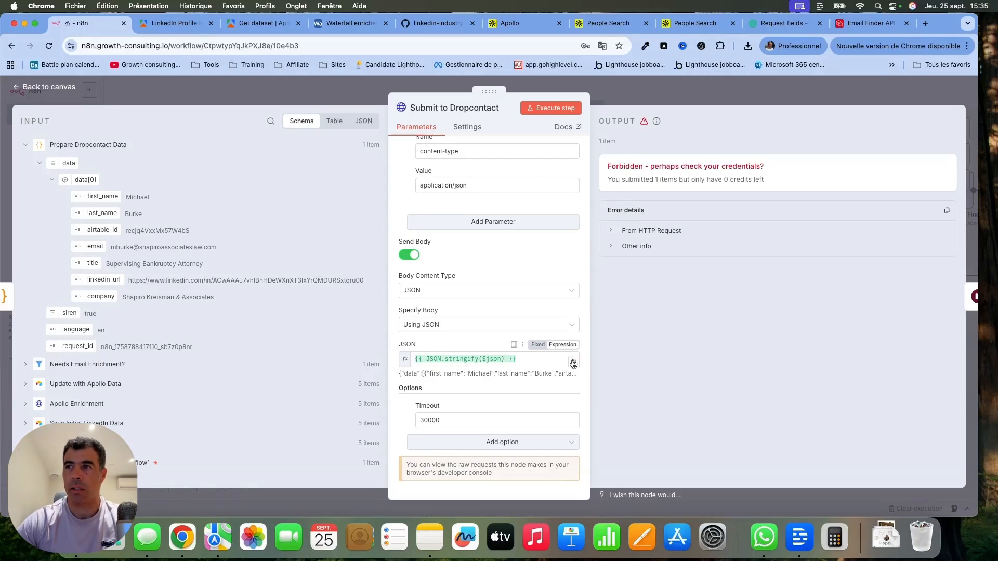
click(574, 363)
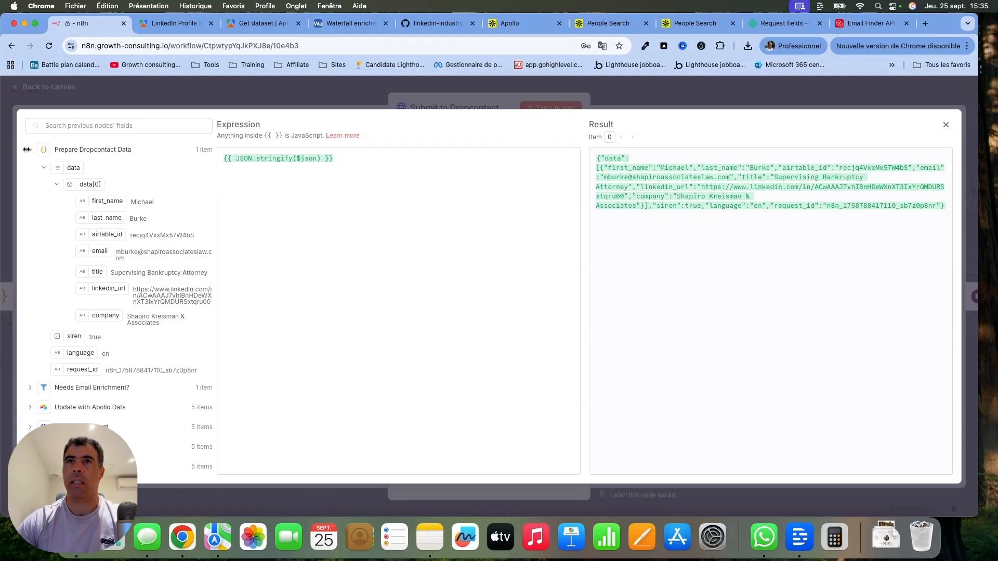
key(super+a)
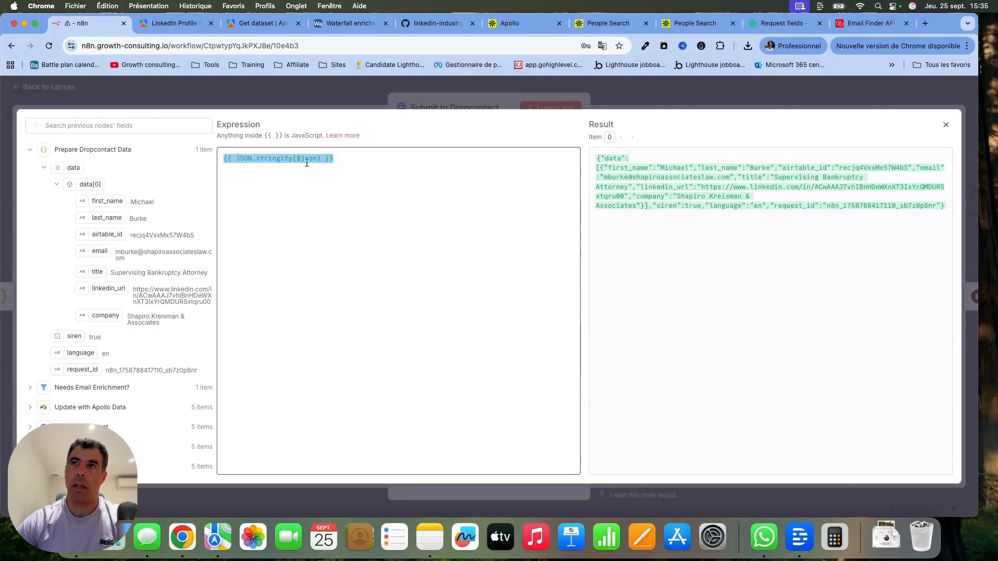
click(286, 86)
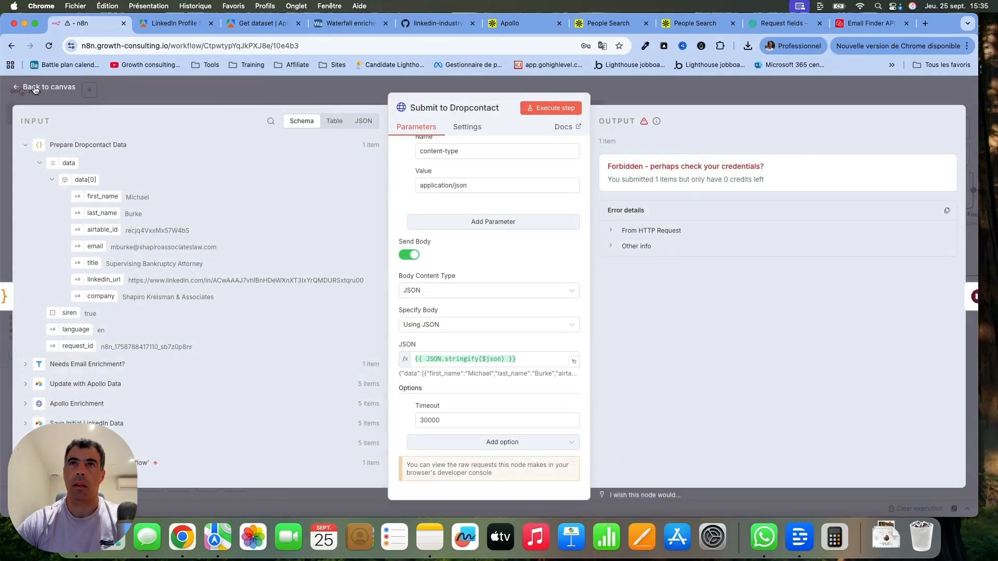
click(35, 85)
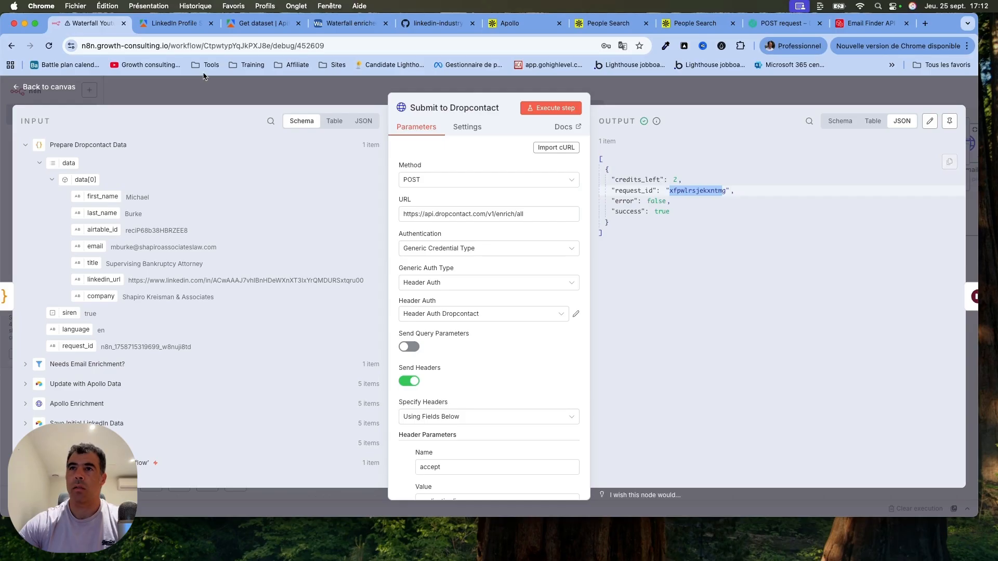
click(37, 88)
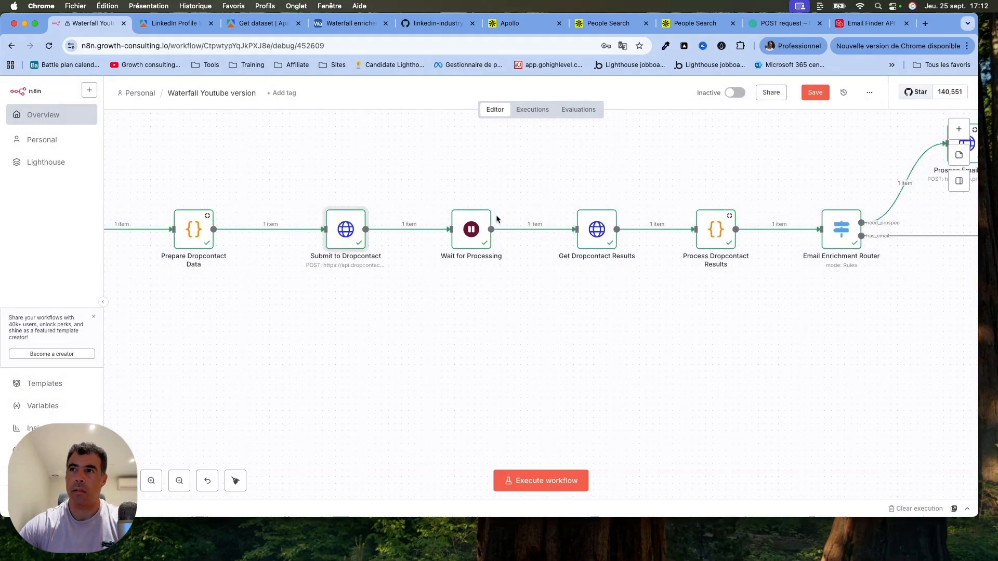
Glance at the Get Dropcontact Results node, check the Wait for Processing node's wait amount and unit, and return to the canvas.
click(600, 238)
double_click(600, 238)
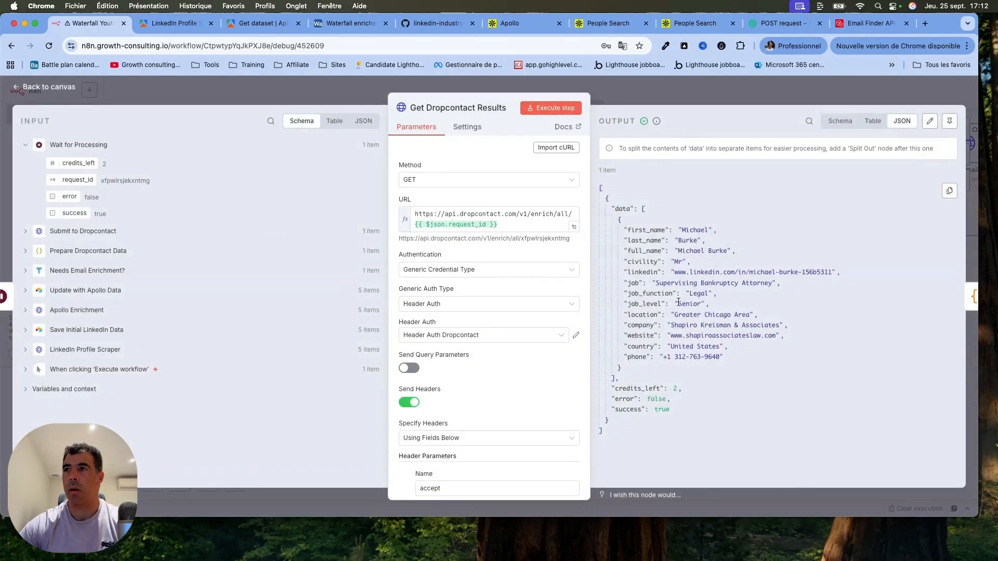
click(65, 91)
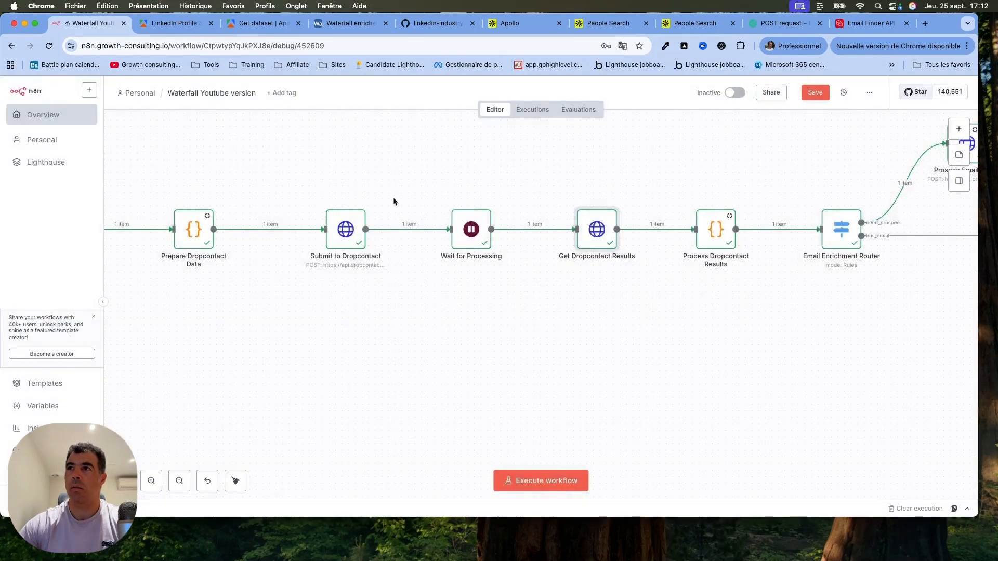
double_click(474, 236)
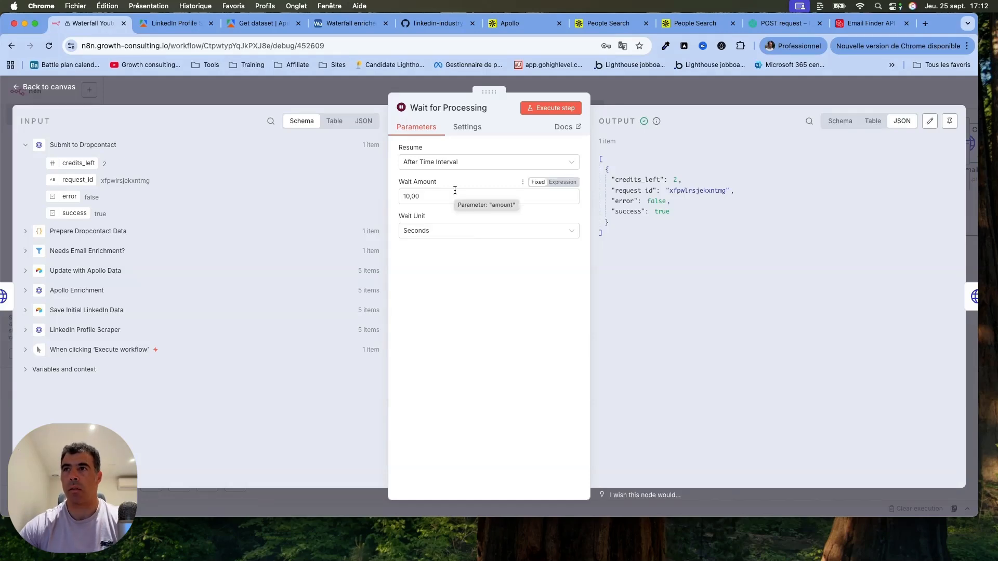
click(52, 87)
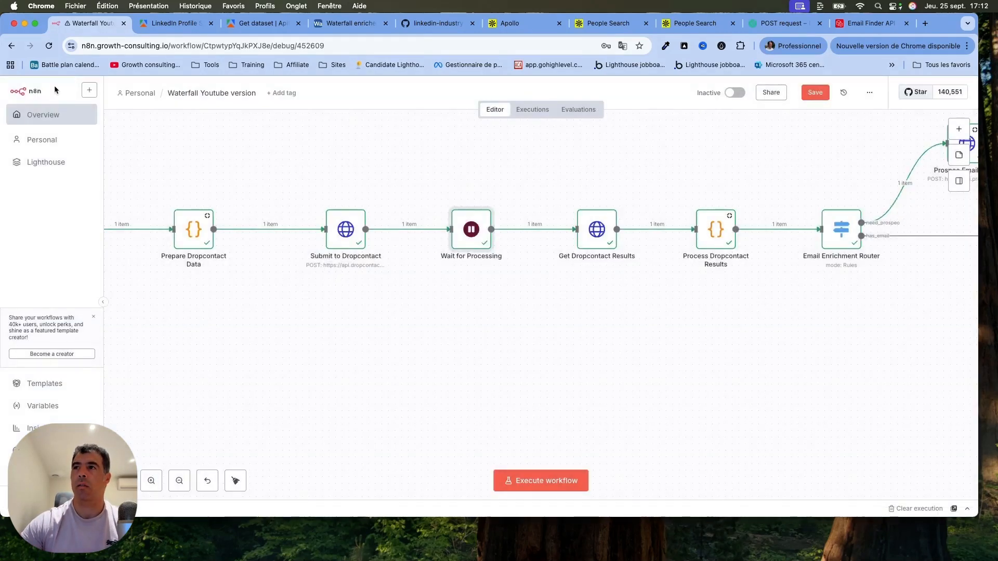
Reopen the Get Dropcontact Results node and compare its URL with the GET request endpoint in the Dropcontact documentation.
double_click(597, 229)
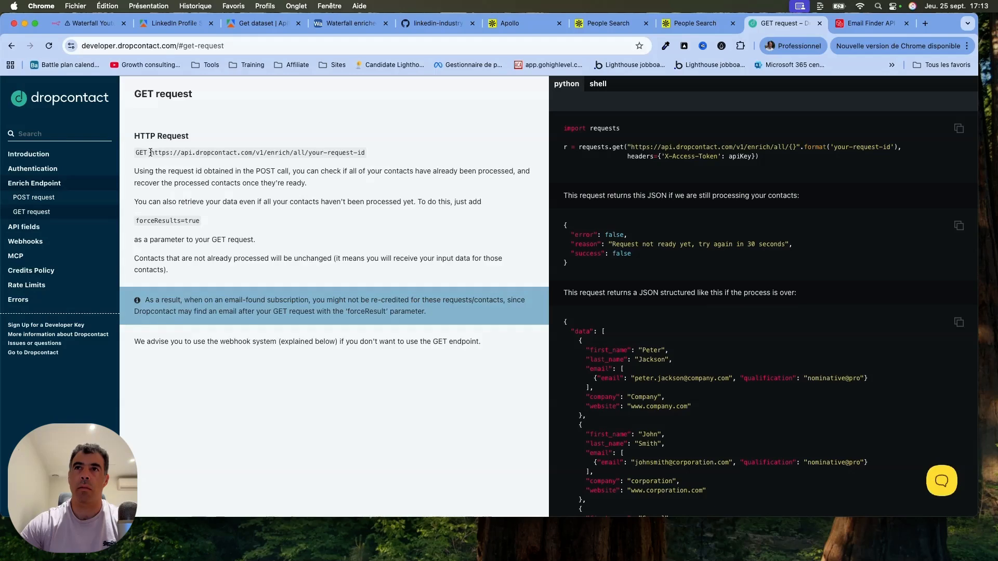
drag(150, 152, 365, 153)
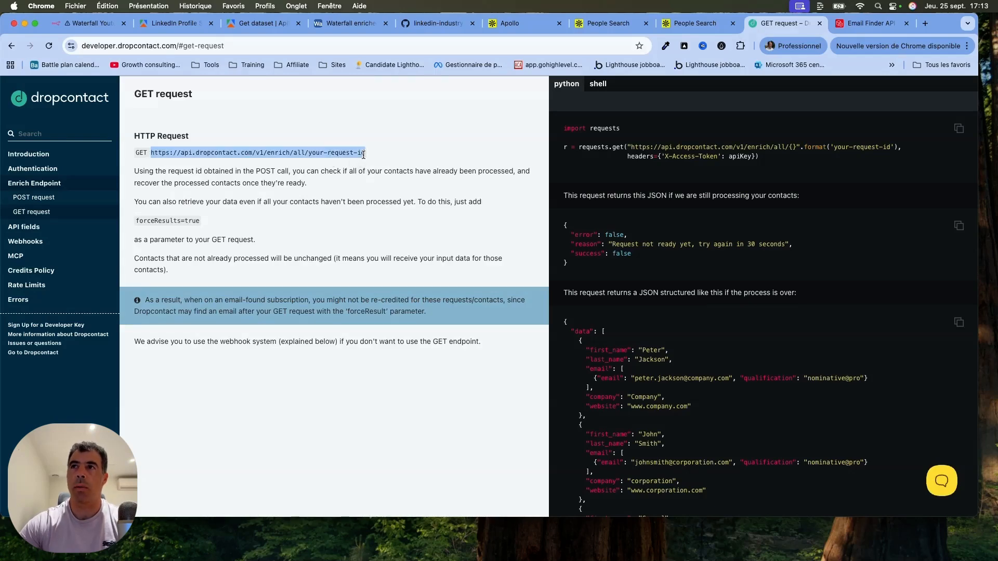
click(83, 23)
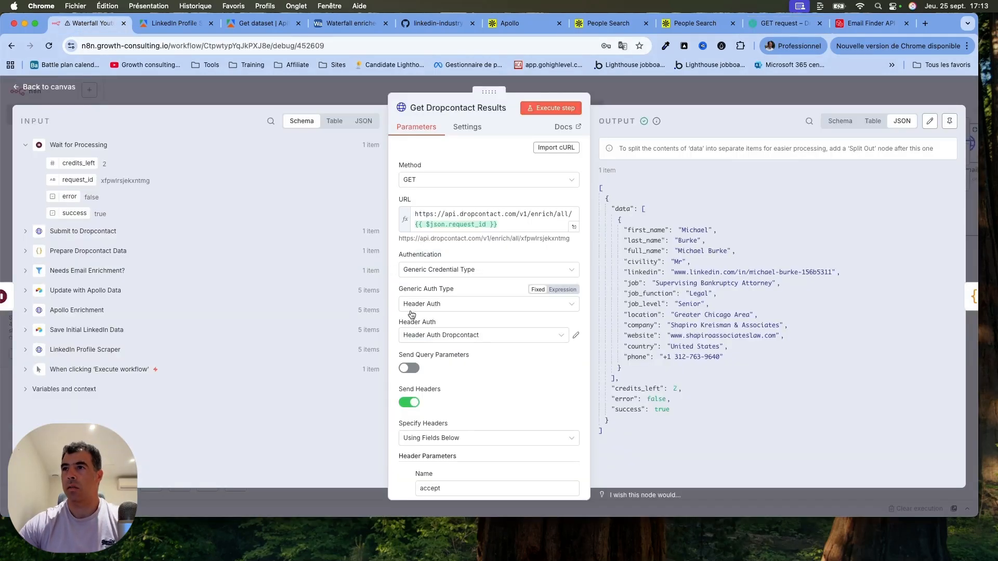
Review the Get Dropcontact Results node's authentication, headers, timeout and JSON output, and return to the canvas.
scroll(489, 271, down, 3)
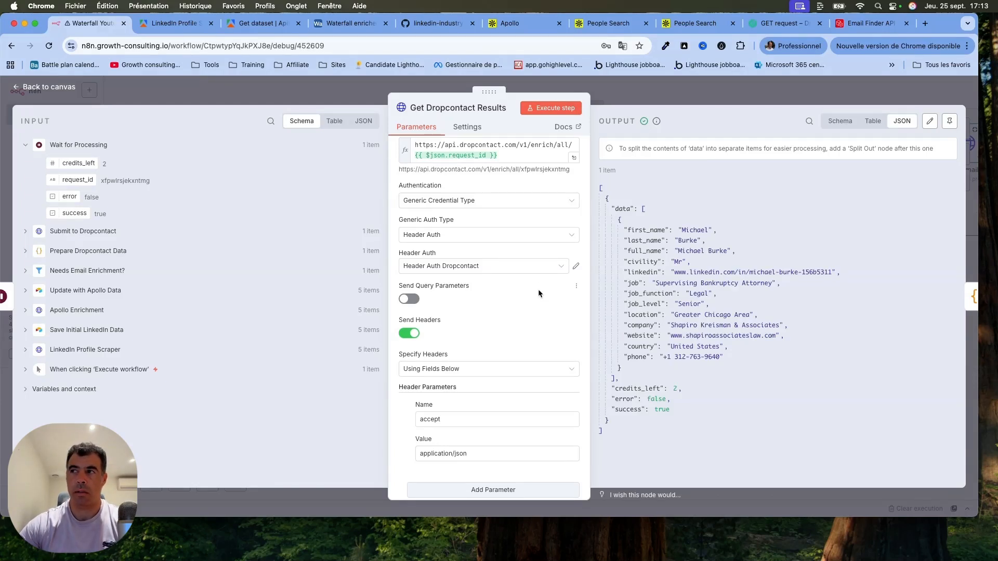
scroll(538, 288, down, 2)
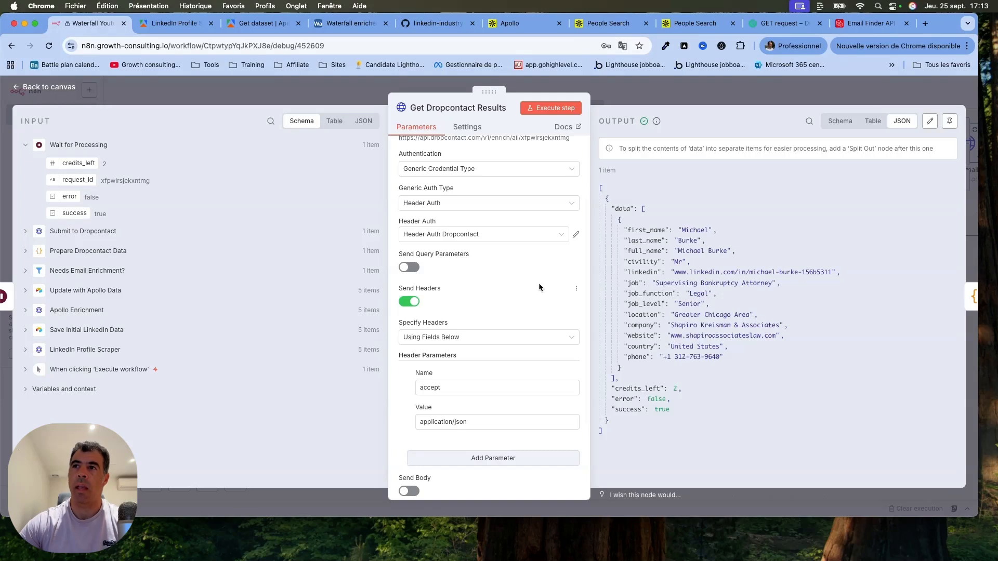
scroll(539, 286, down, 2)
scroll(395, 362, down, 3)
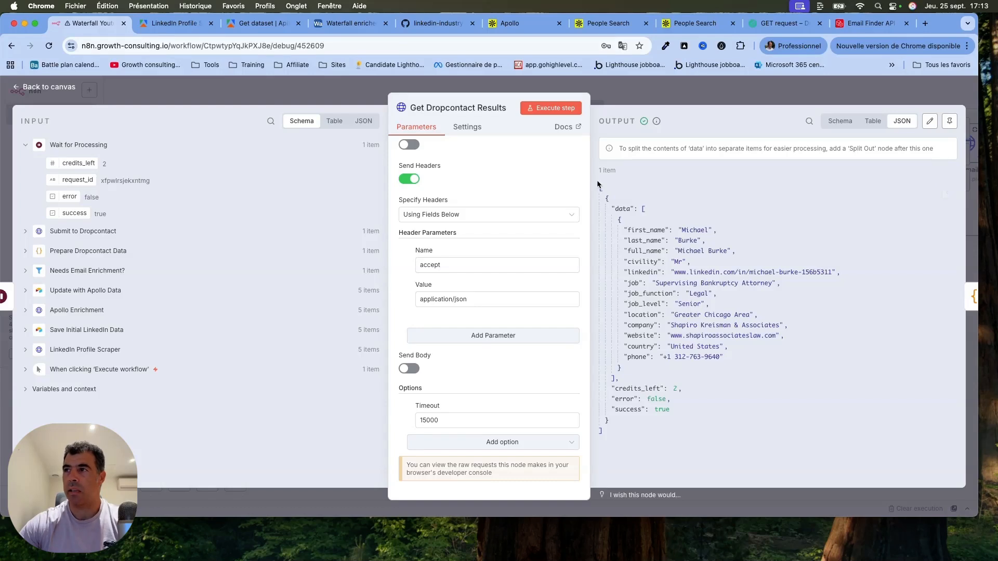
drag(597, 185, 723, 381)
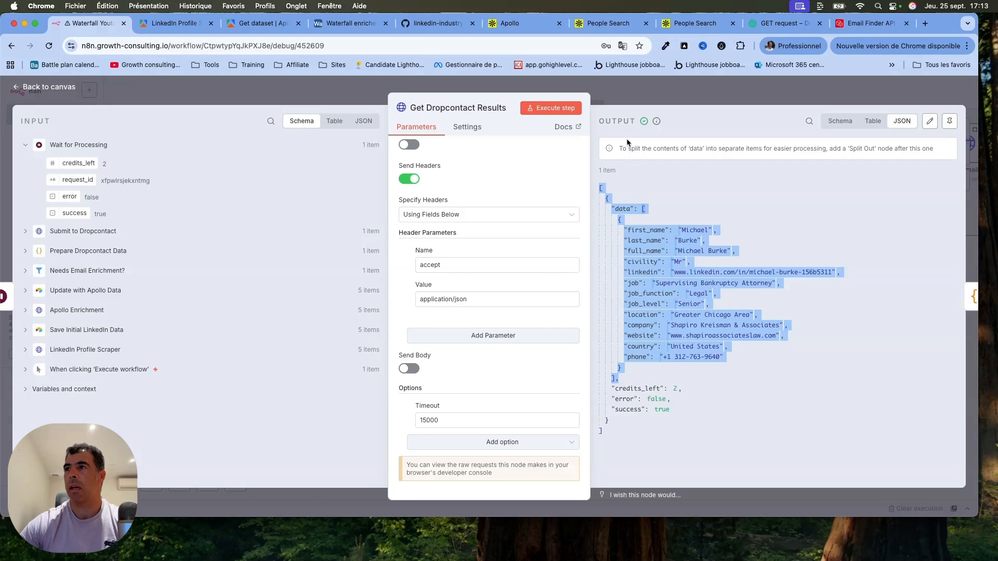
click(65, 87)
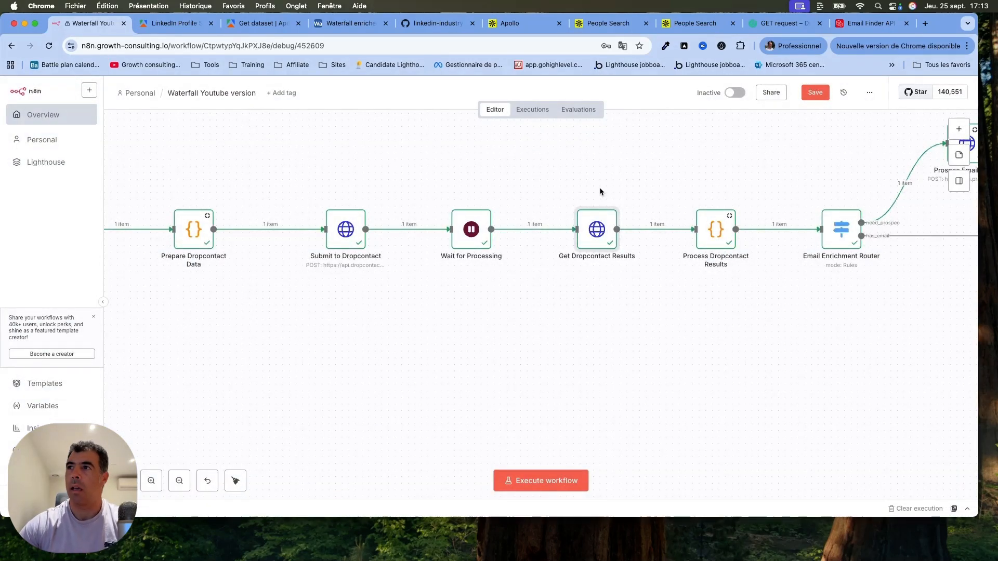
Open the Process Dropcontact Results node, read through its JavaScript code, check the output's email_status, and return to the canvas.
scroll(666, 156, right, 5)
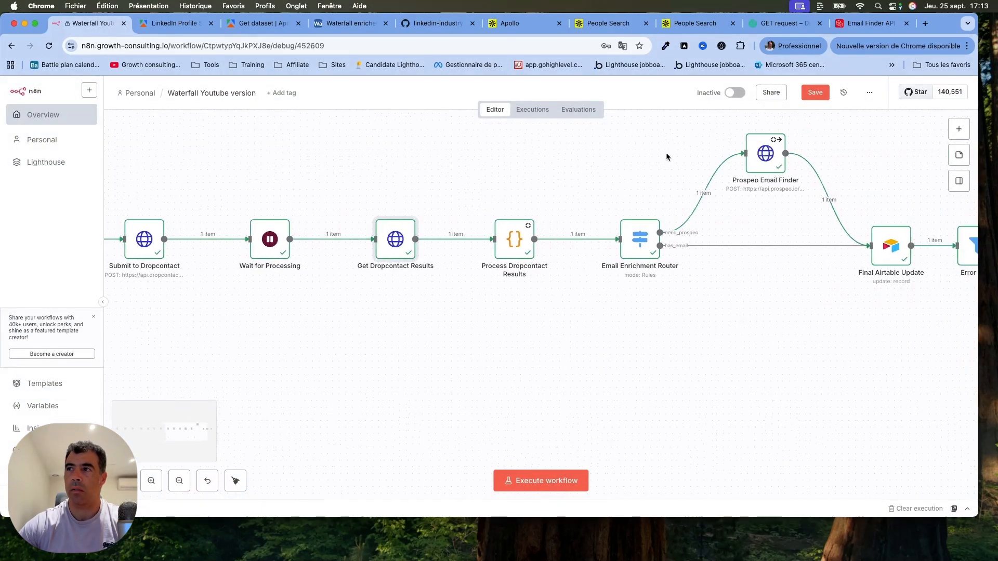
double_click(507, 236)
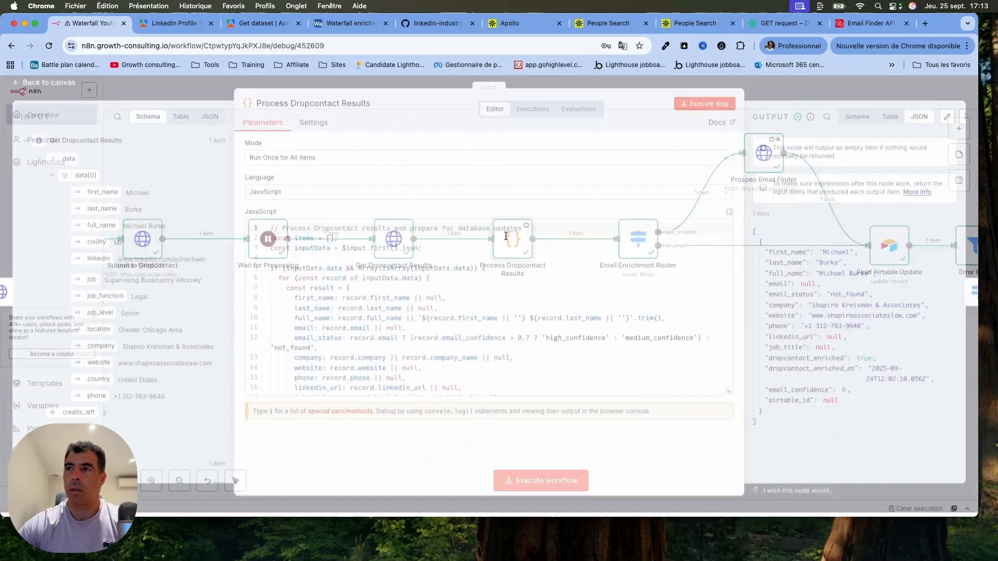
scroll(537, 343, down, 10)
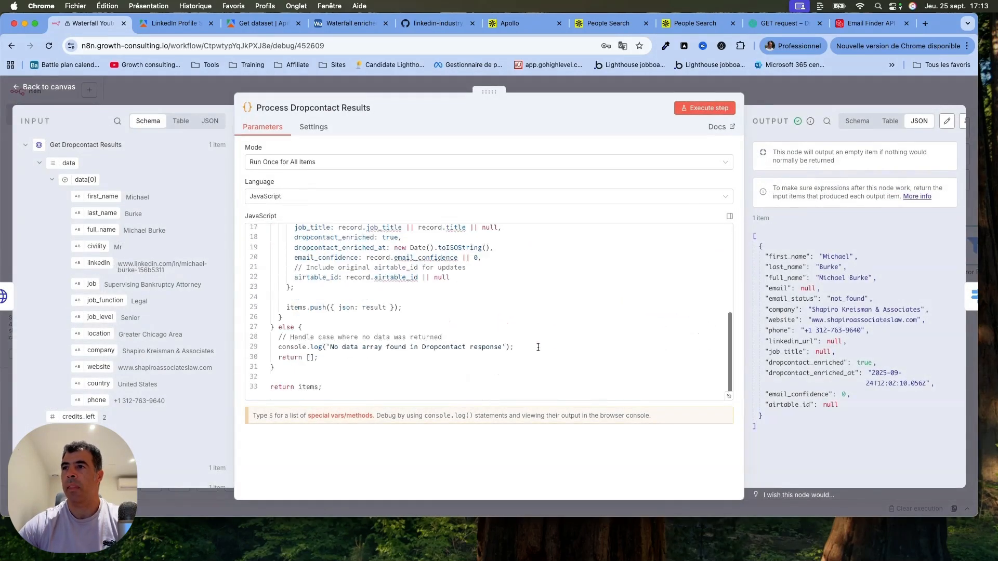
scroll(538, 343, up, 10)
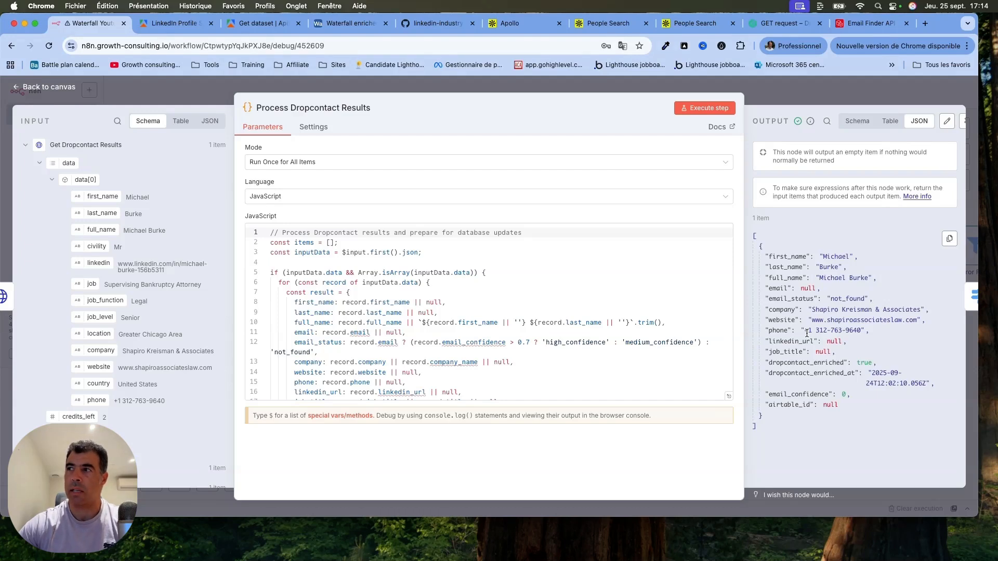
double_click(846, 298)
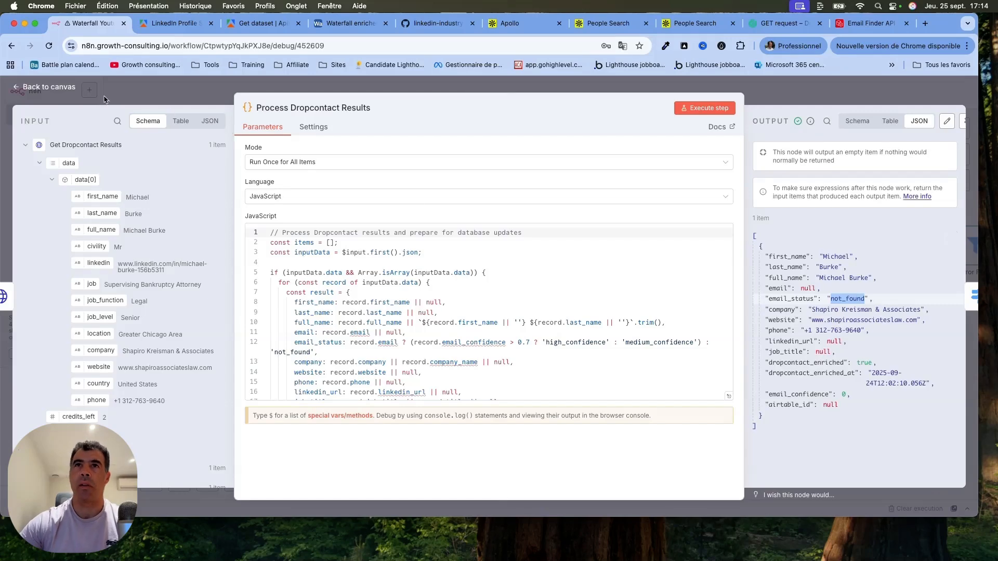
click(43, 87)
Review the Email Enrichment Router node's routing rules and output names need_prospeo and has_email, and return to the canvas.
scroll(696, 338, right, 5)
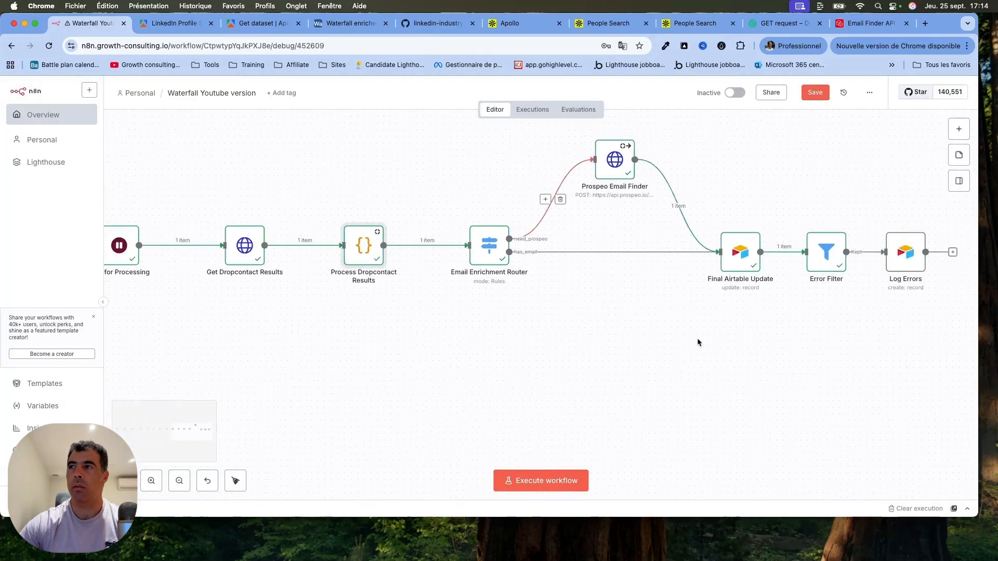
double_click(420, 248)
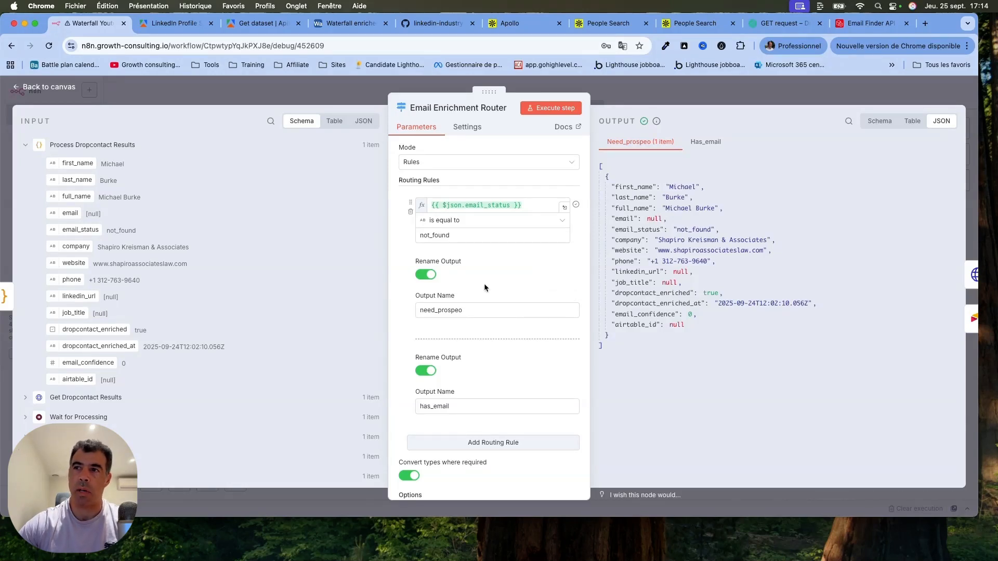
scroll(476, 358, down, 2)
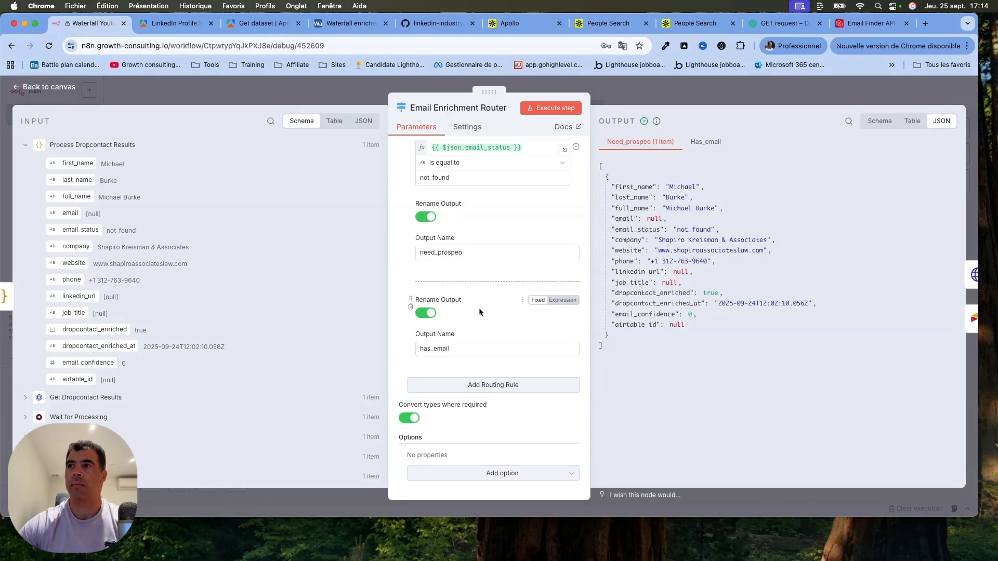
click(61, 89)
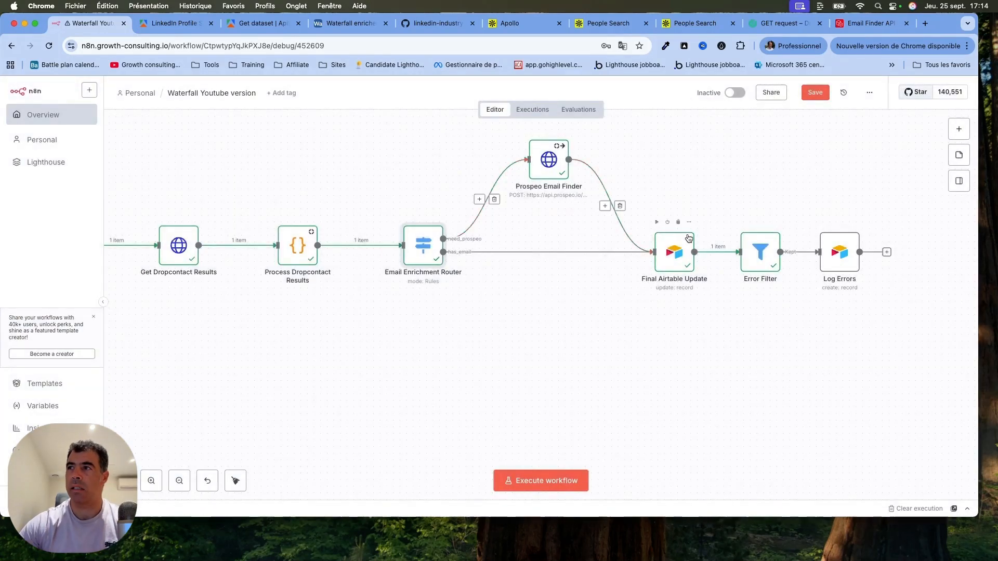
Space out the end of the workflow by moving the Log Errors and Error Filter nodes further along the chain.
drag(845, 258, 918, 258)
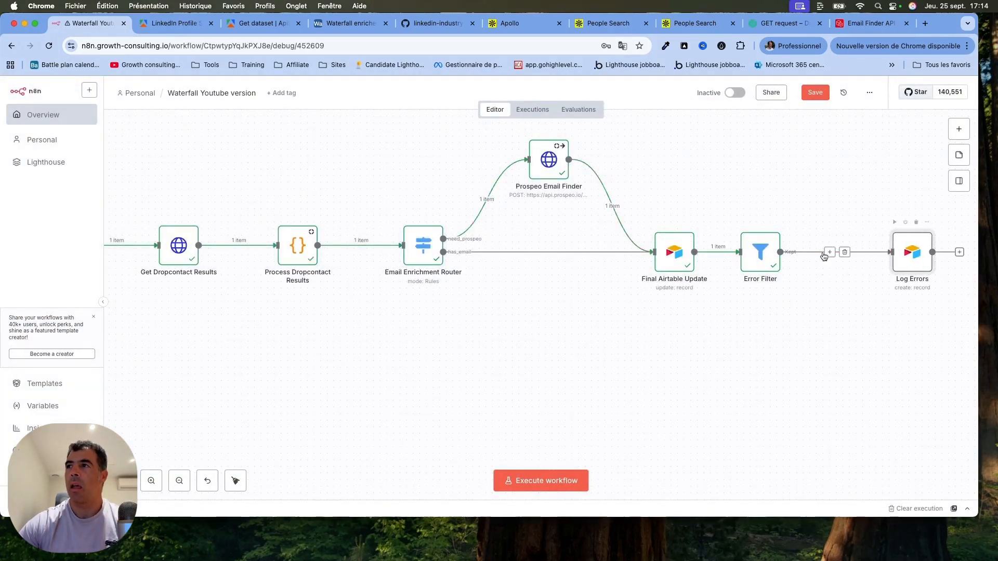
drag(763, 258, 782, 258)
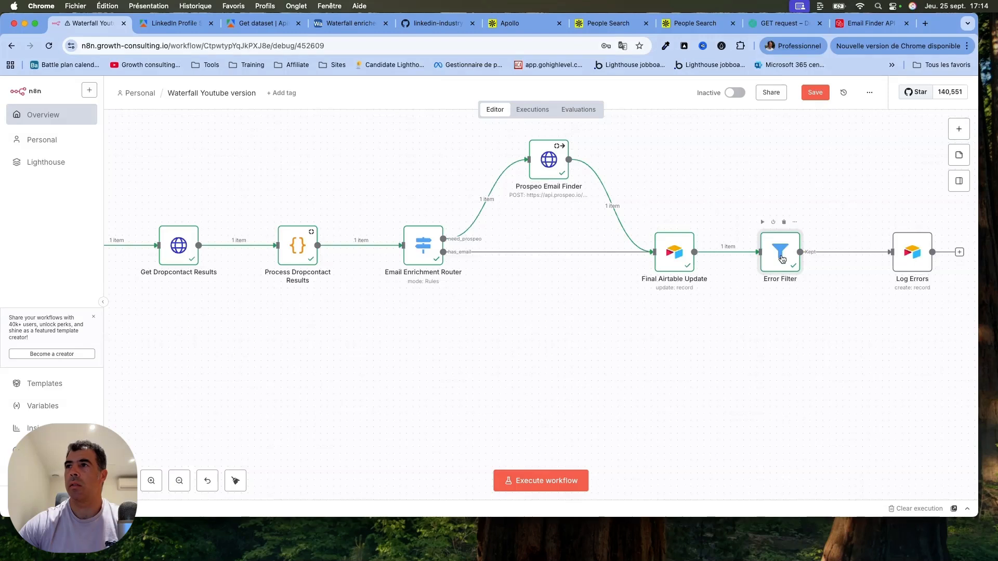
Open the Prospeo Email Finder node and compare its request URL and body parameters with Prospeo's Email Finder API documentation.
double_click(550, 161)
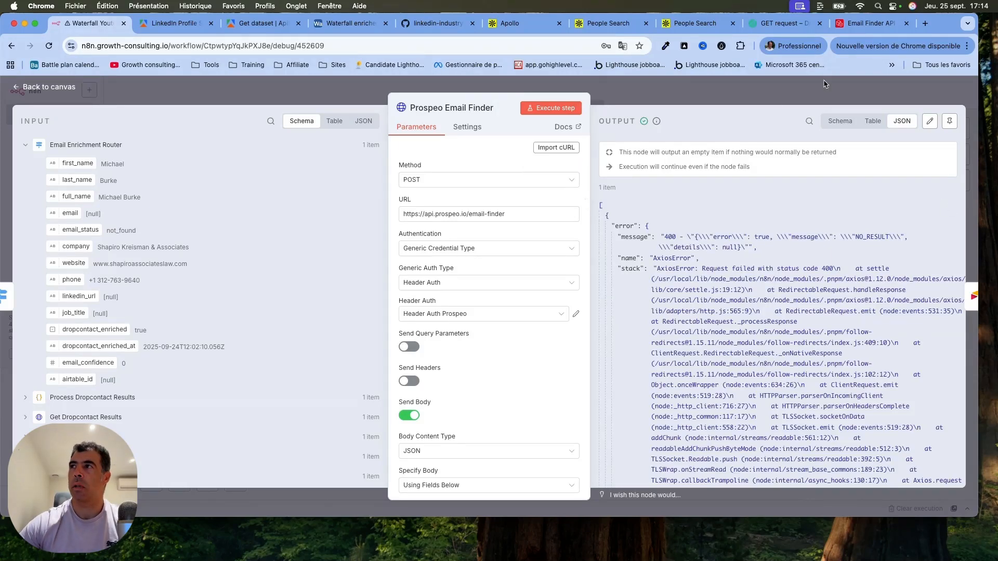
click(875, 26)
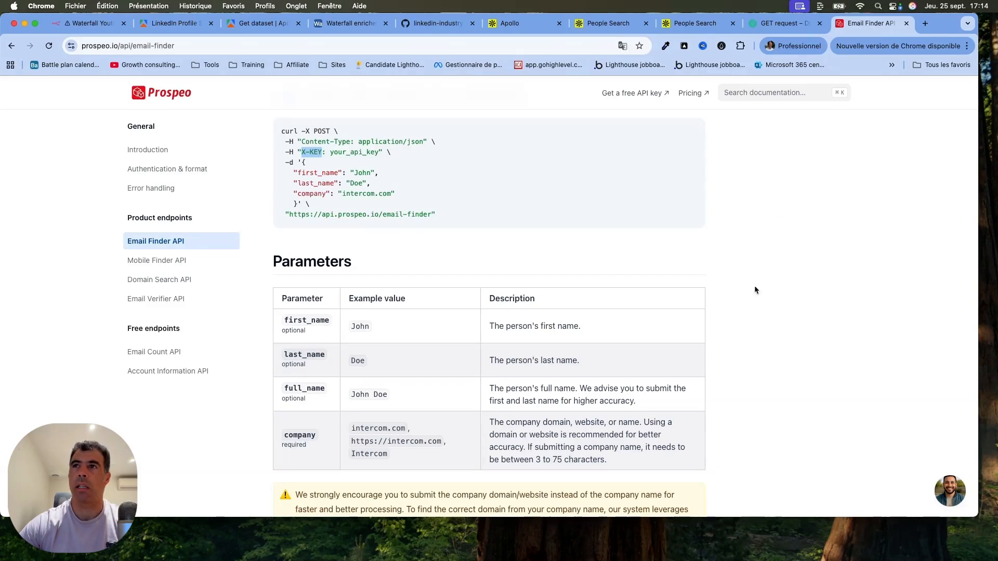
scroll(747, 308, down, 2)
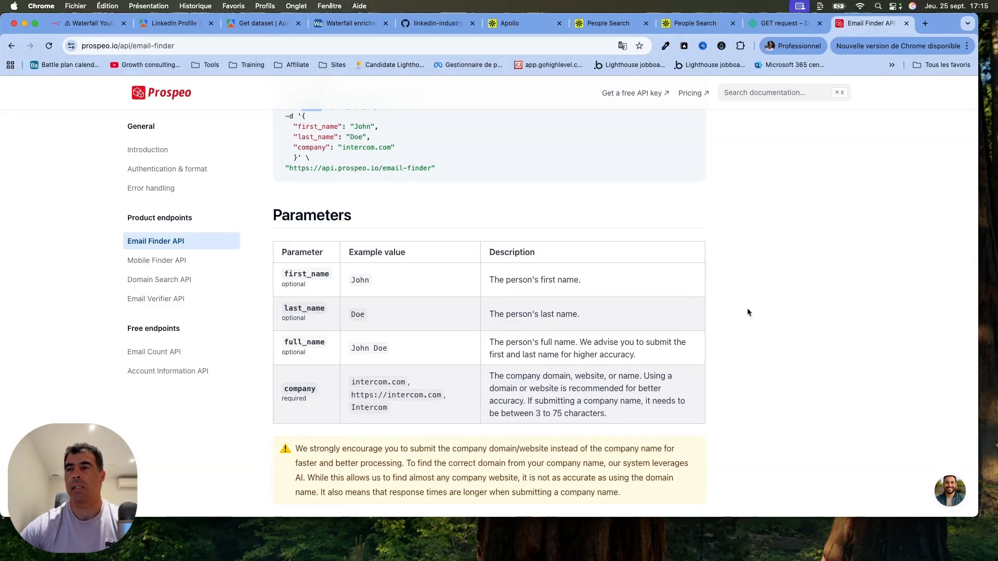
scroll(747, 311, up, 3)
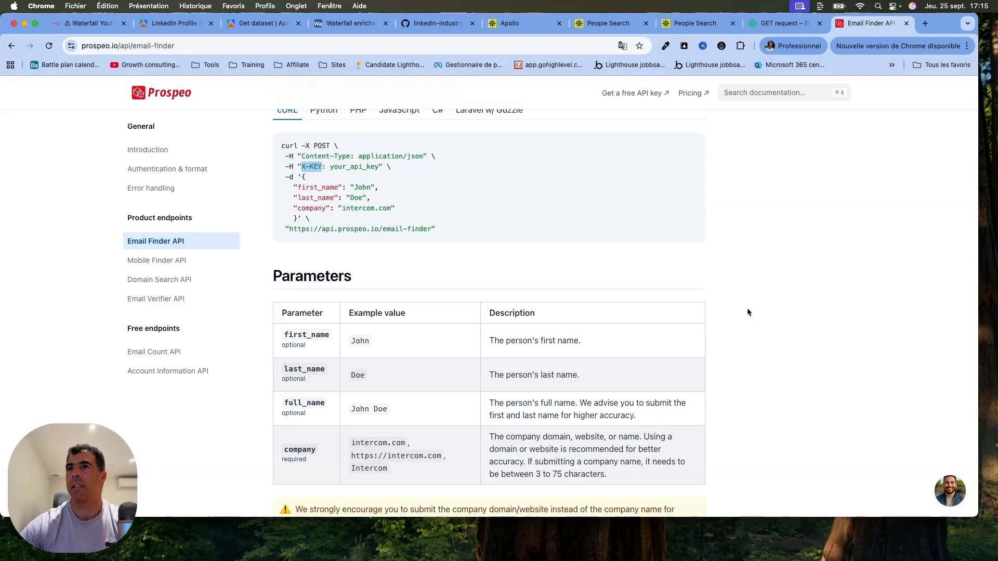
click(91, 24)
scroll(510, 371, down, 4)
scroll(509, 370, down, 10)
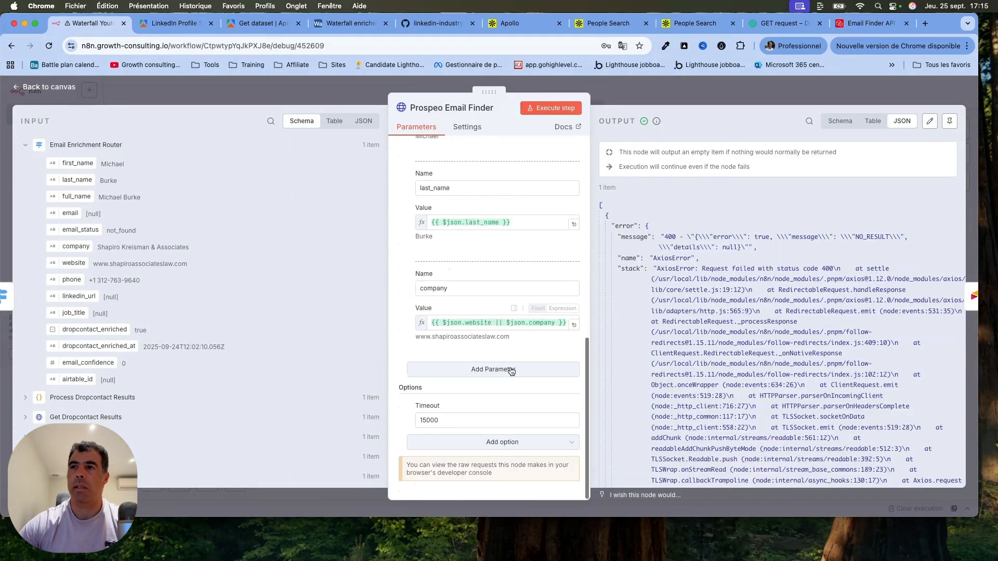
Add the Batching option to the Prospeo Email Finder node, view its settings, and remove the option again.
click(487, 442)
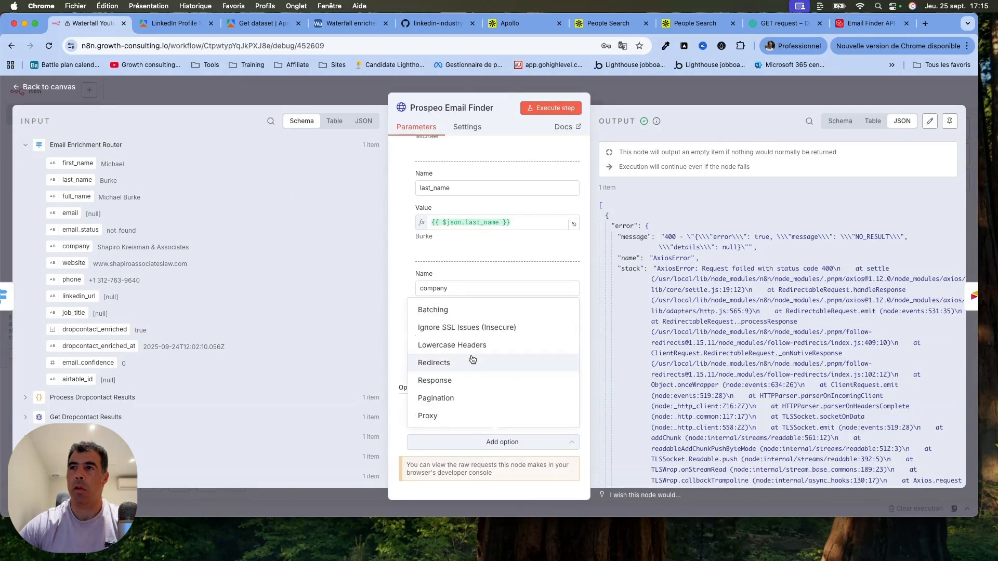
click(469, 310)
scroll(398, 463, down, 2)
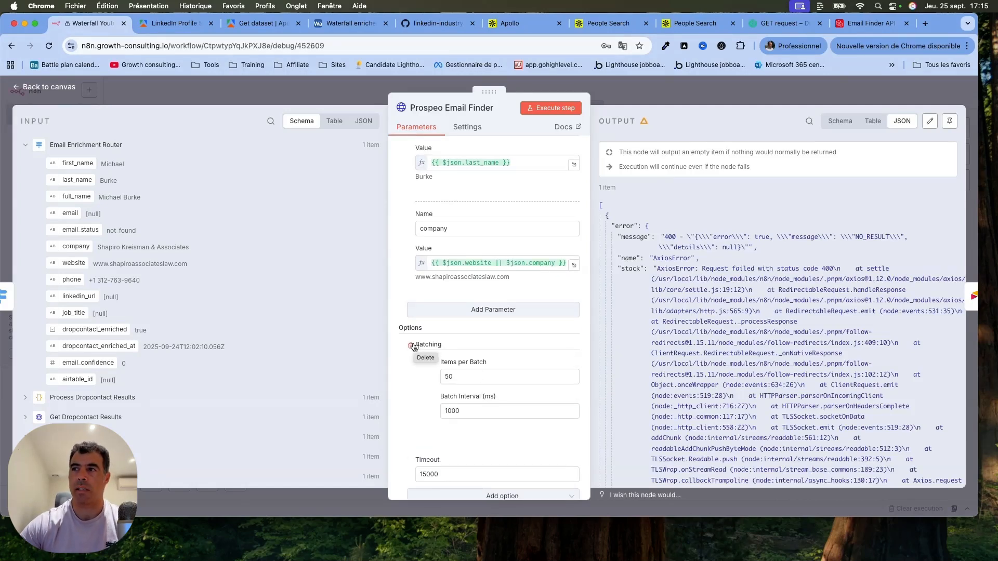
click(412, 345)
Read through the Prospeo Email Finder node's first_name, last_name and company body parameters and return to the canvas.
scroll(413, 342, up, 8)
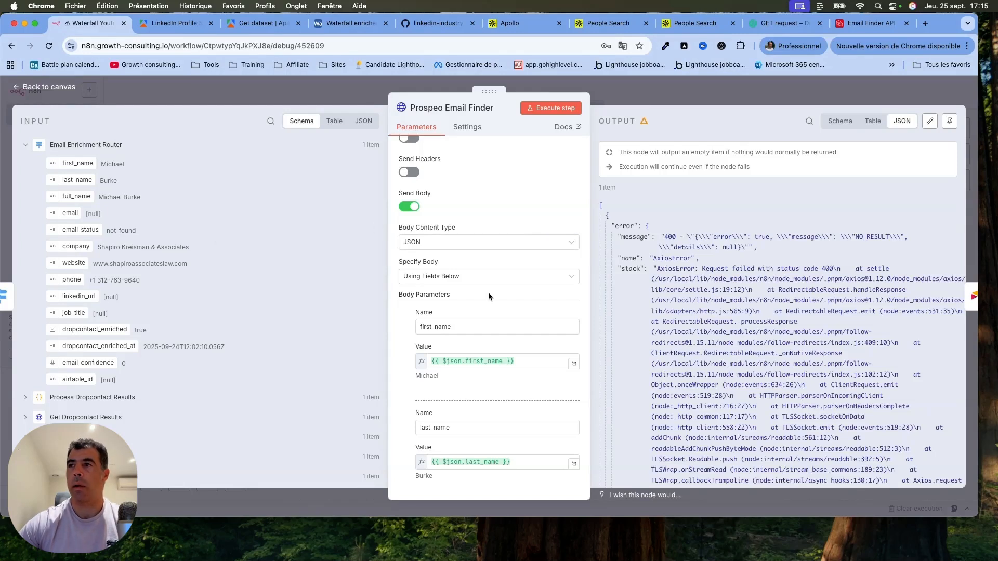
scroll(579, 278, down, 1)
scroll(579, 278, down, 3)
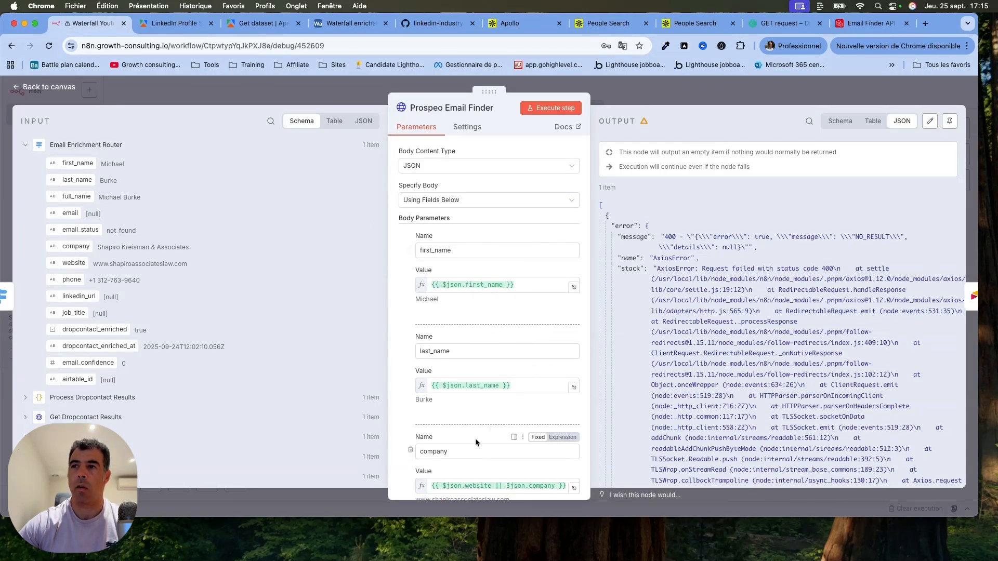
scroll(475, 438, down, 4)
key(Escape)
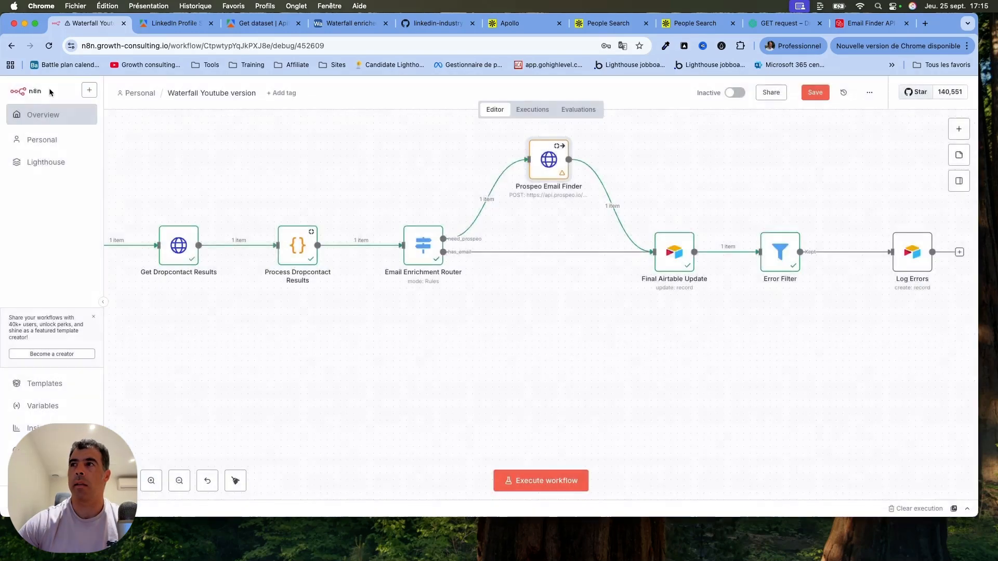
Reopen the Prospeo Email Finder node, examine the error message and status code in its JSON output, and return to the canvas.
double_click(551, 165)
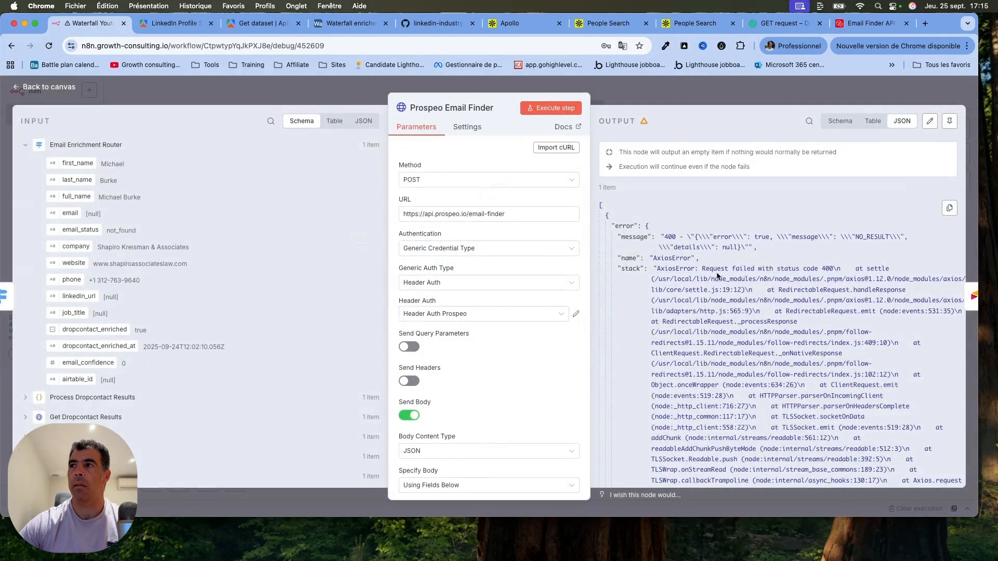
scroll(717, 276, down, 5)
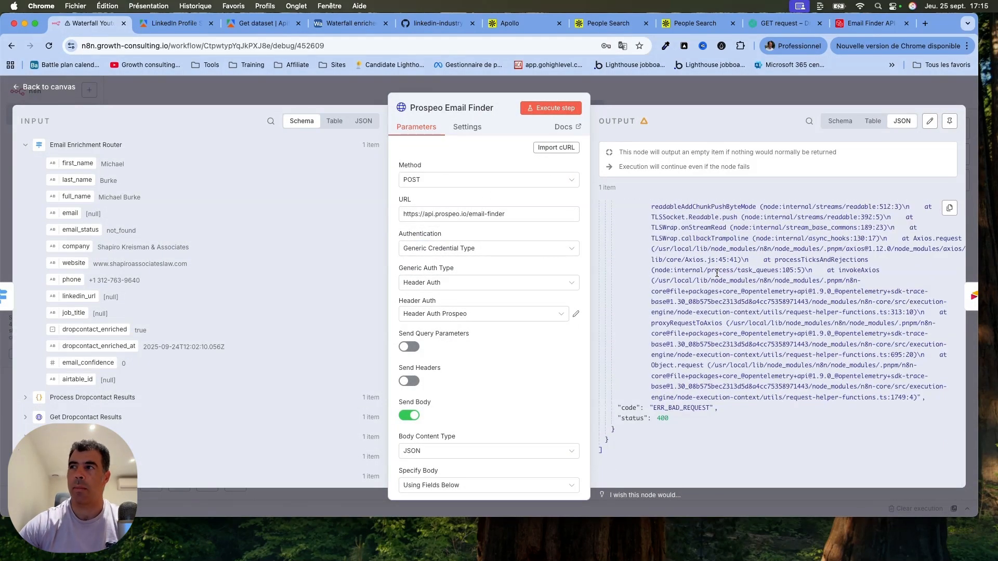
scroll(717, 273, up, 5)
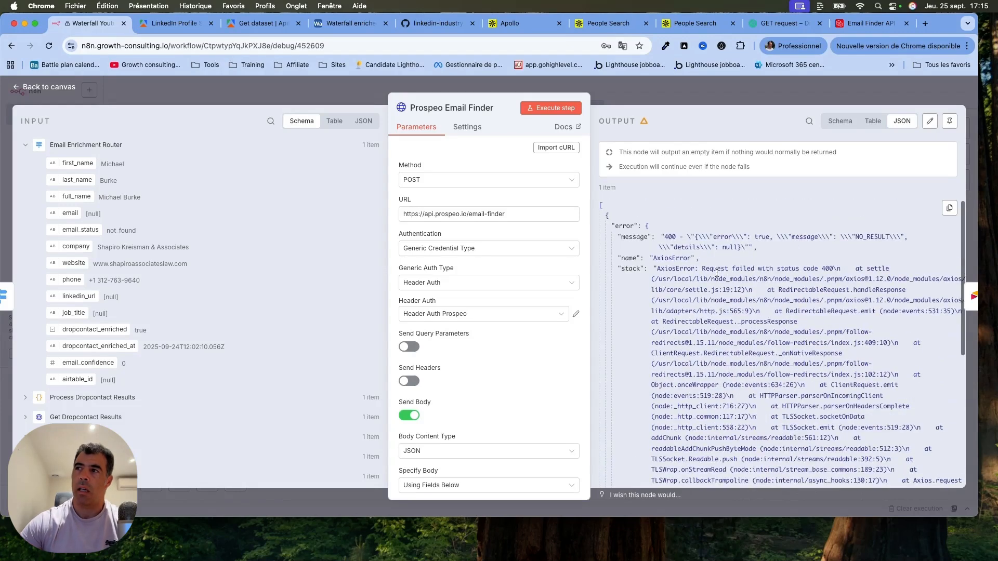
double_click(666, 236)
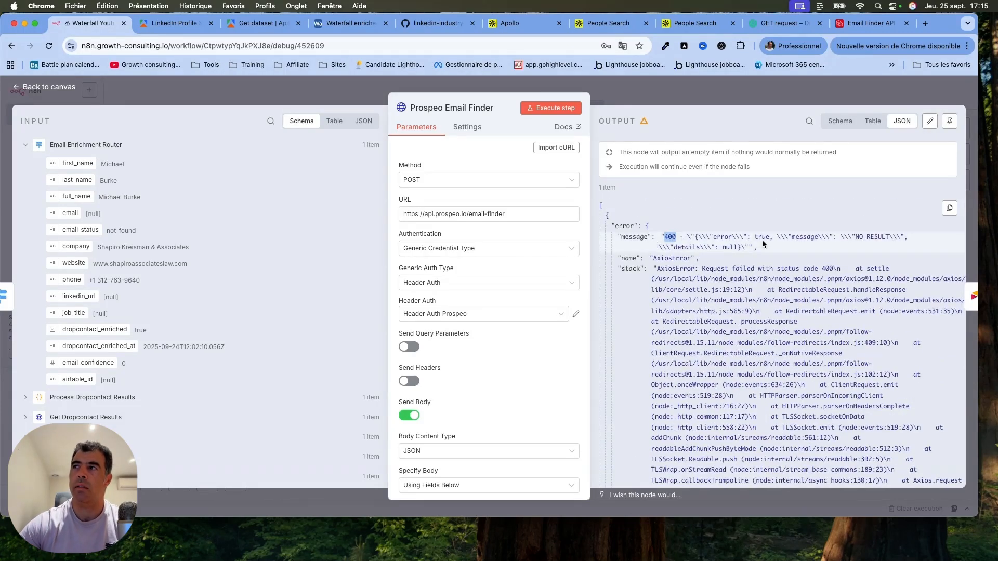
click(52, 86)
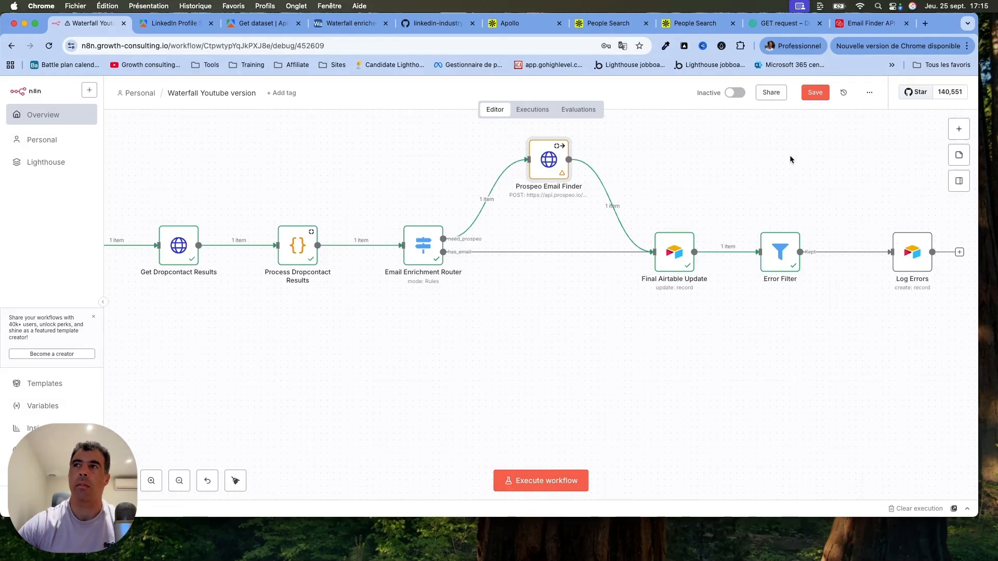
Look over the whole waterfall workflow back to its trigger, and check the LinkedIn Profile Search Scraper's input page in Apify.
scroll(775, 190, down, 5)
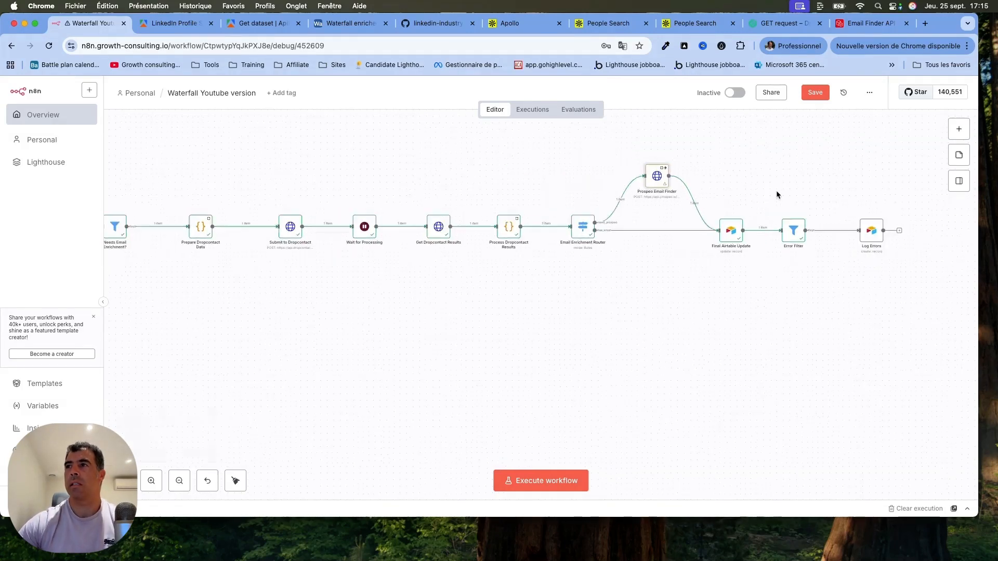
scroll(775, 190, left, 5)
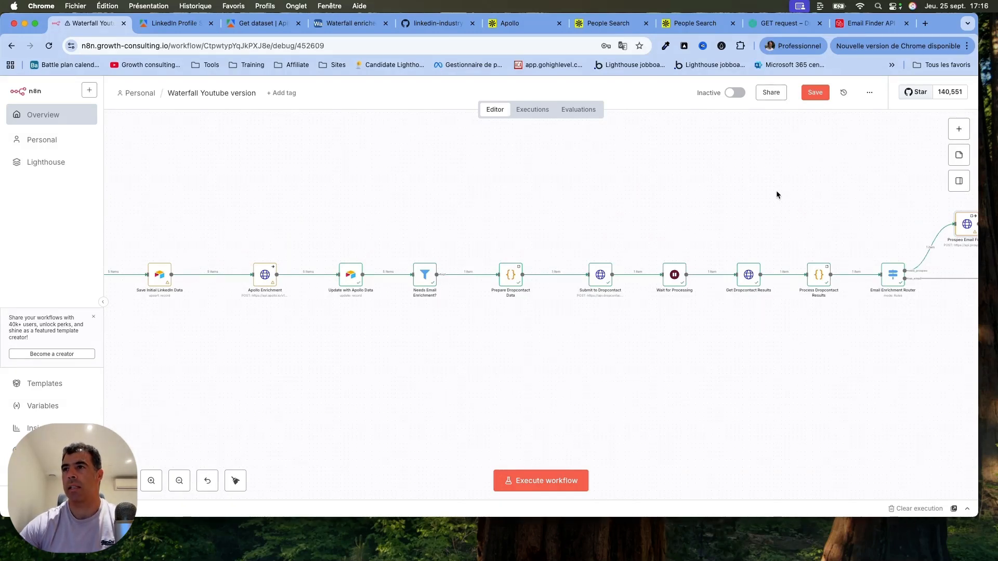
scroll(776, 195, left, 7)
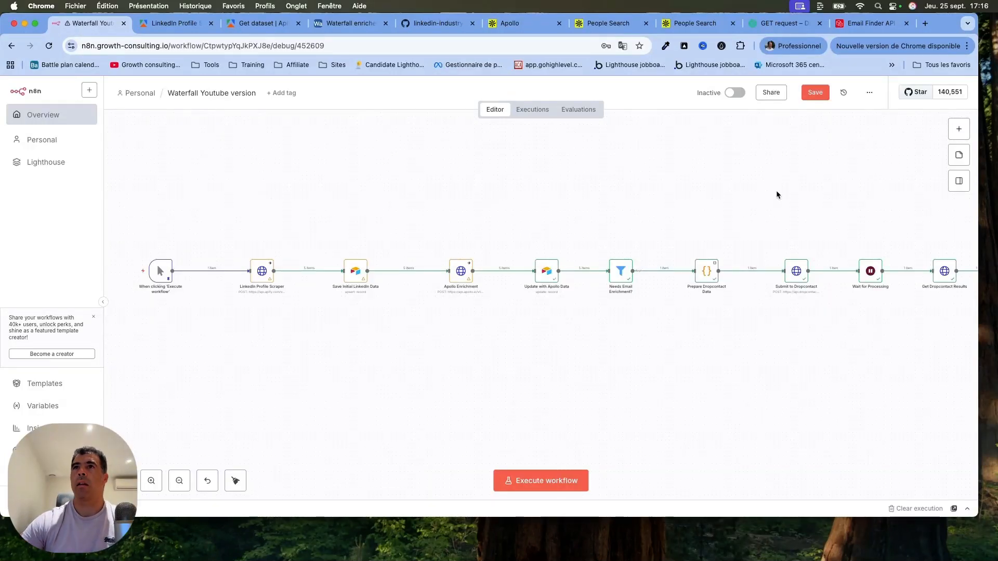
click(174, 23)
click(156, 136)
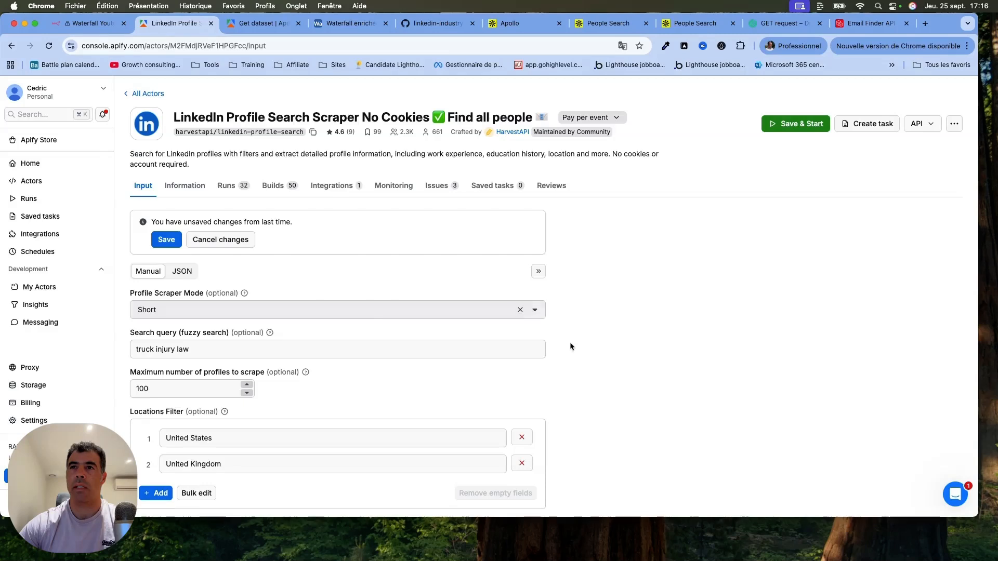
click(98, 25)
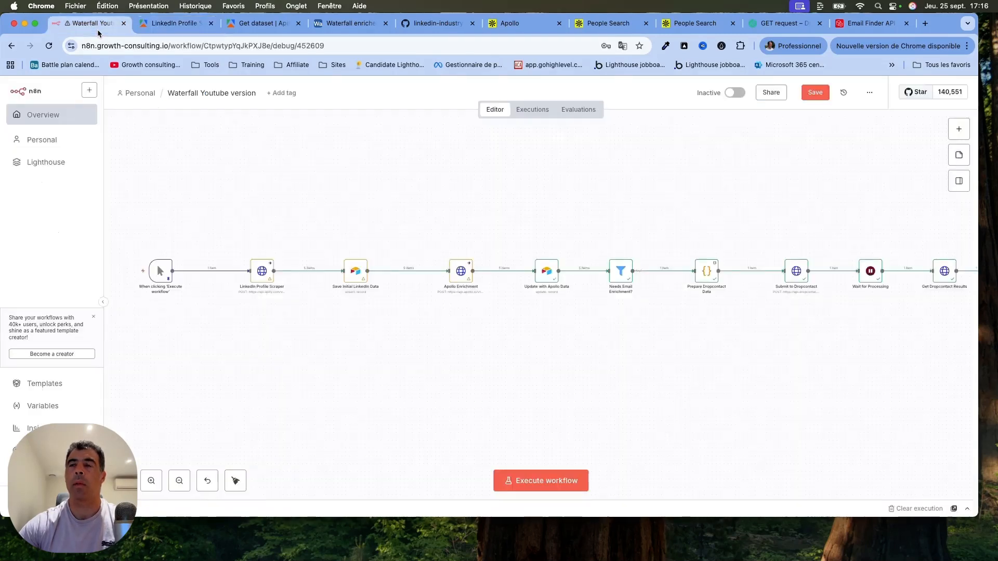
scroll(530, 216, right, 5)
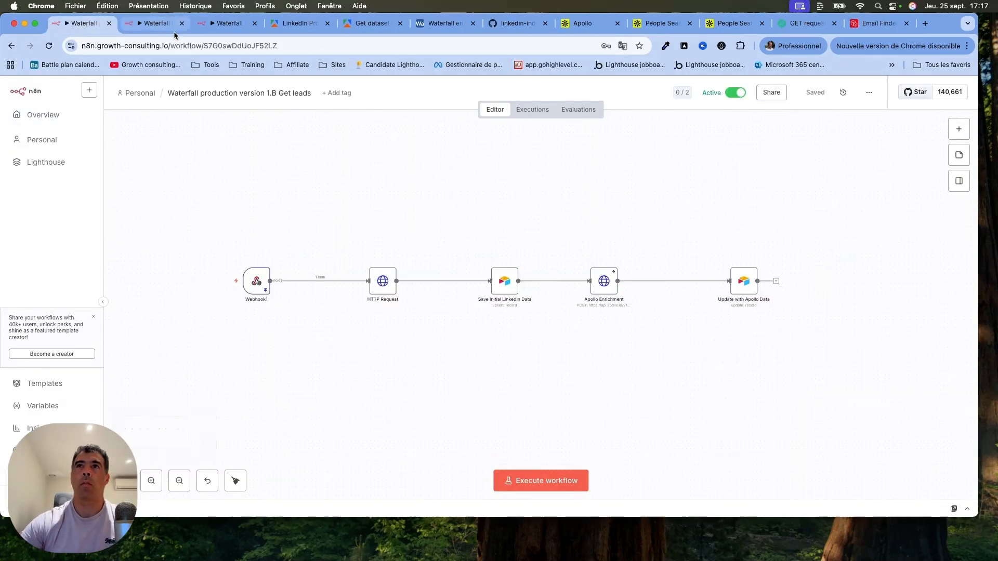
View the nodes of the production workflows "1.a. Initiate search" and "1.B Get leads", selecting all nodes of the latter.
drag(166, 28, 113, 24)
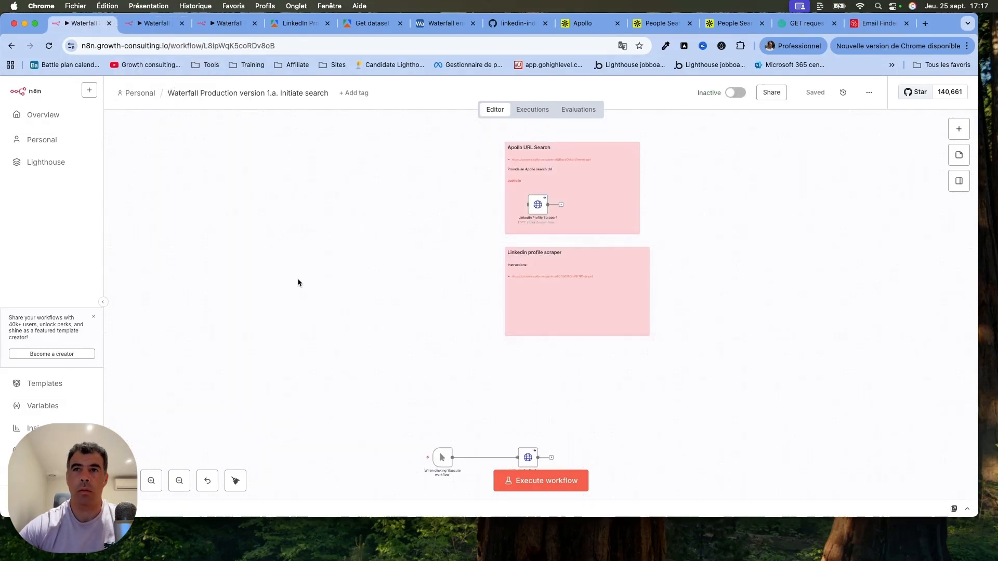
scroll(298, 282, down, 3)
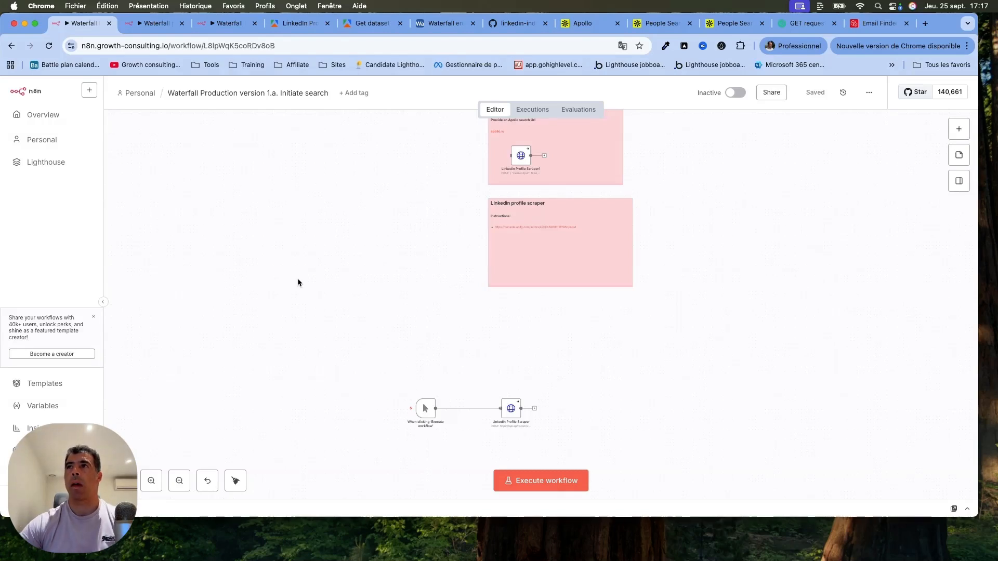
scroll(298, 282, down, 5)
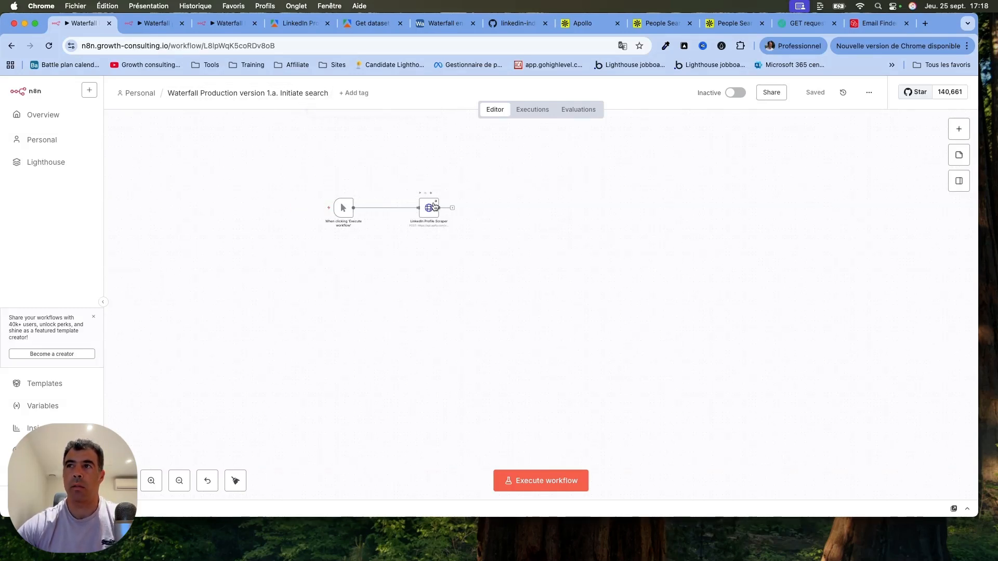
click(150, 22)
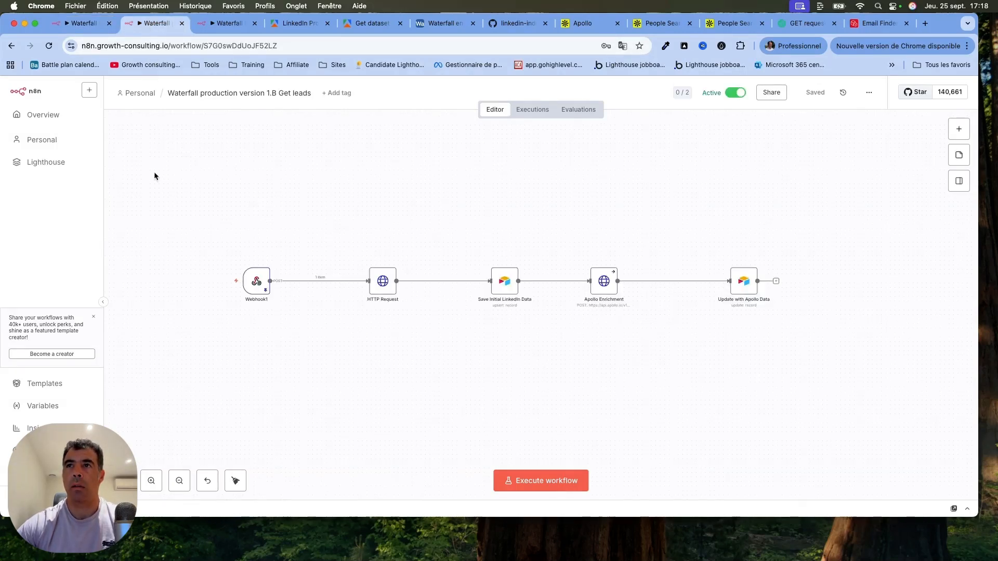
drag(153, 176, 805, 367)
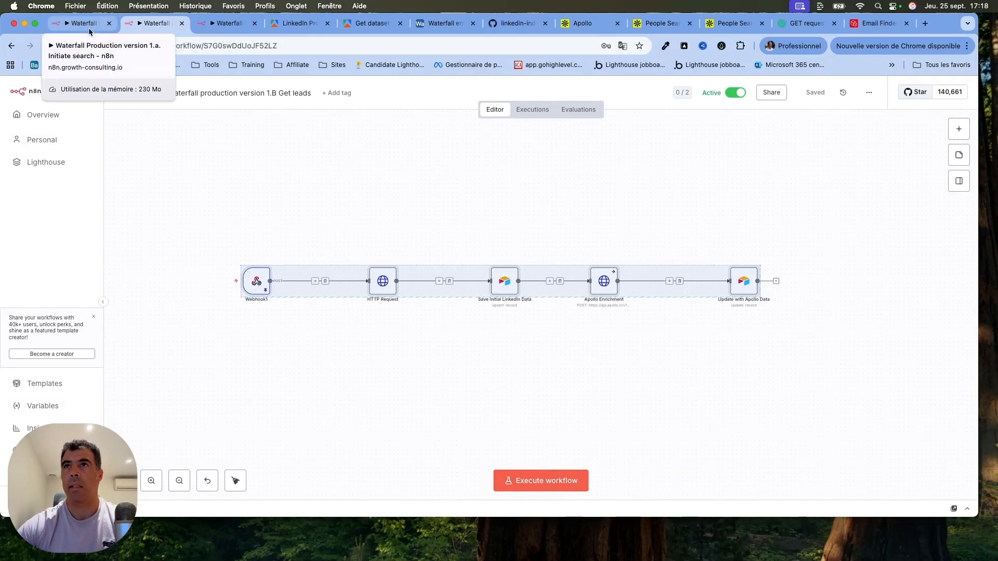
Switch to the "Waterfall Production version 1.c" workflow and look over its node chain from the webhook to the final Airtable update.
click(230, 27)
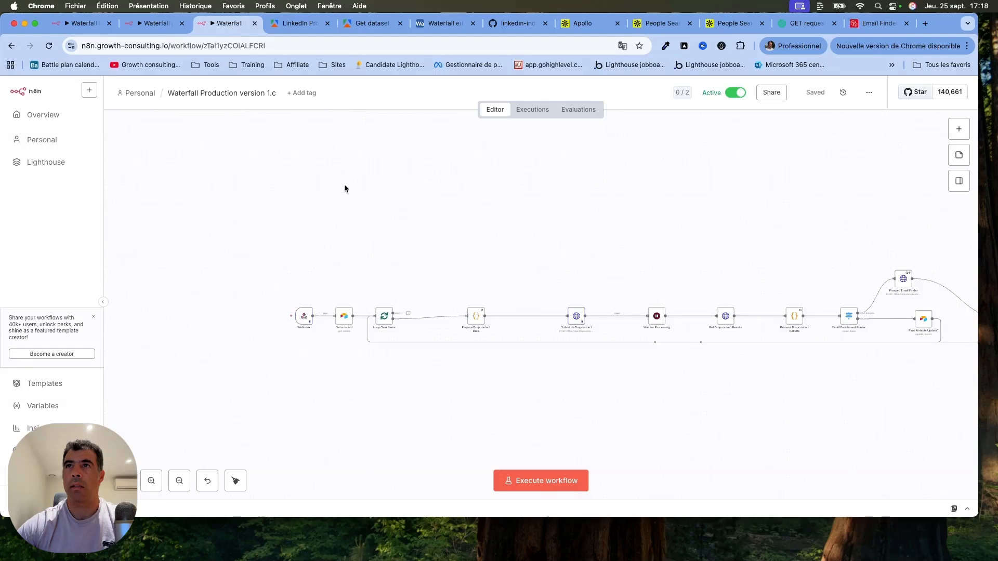
scroll(287, 144, right, 2)
scroll(289, 149, right, 5)
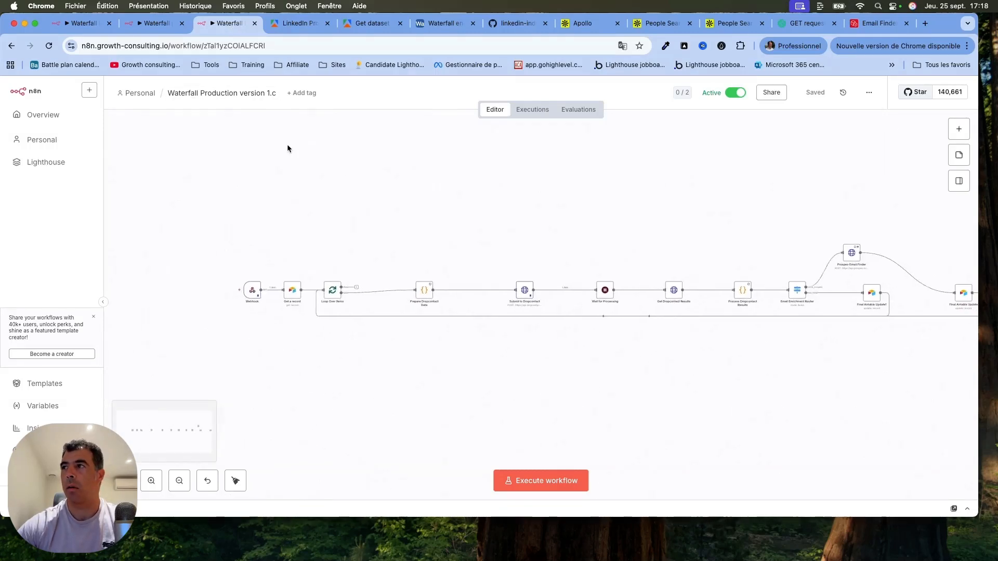
scroll(288, 148, left, 3)
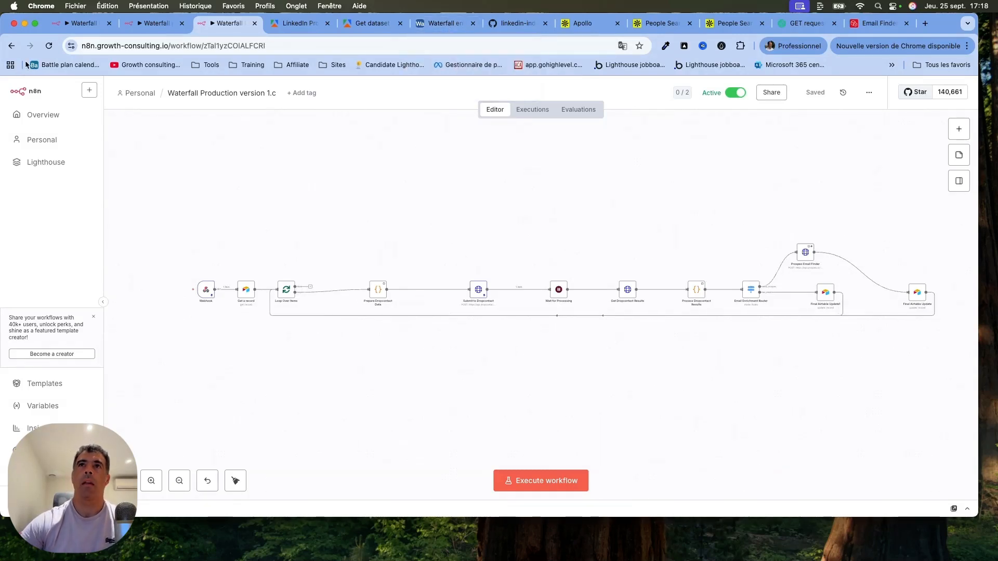
Open the LinkedIn Profile Scraper node in the "1.a. Initiate search" workflow and highlight its full request URL in the expanded editor.
click(86, 26)
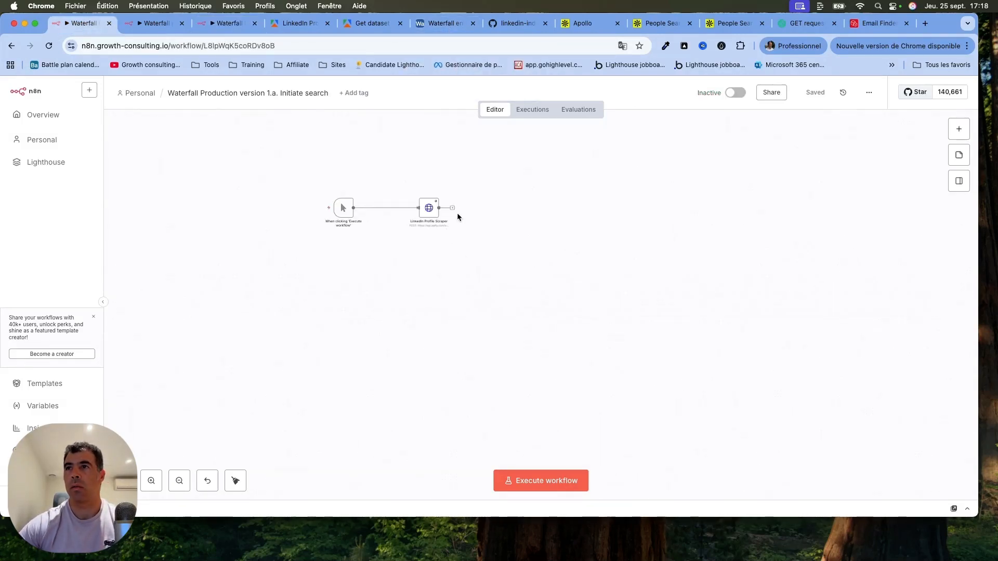
scroll(459, 209, up, 5)
scroll(460, 213, left, 3)
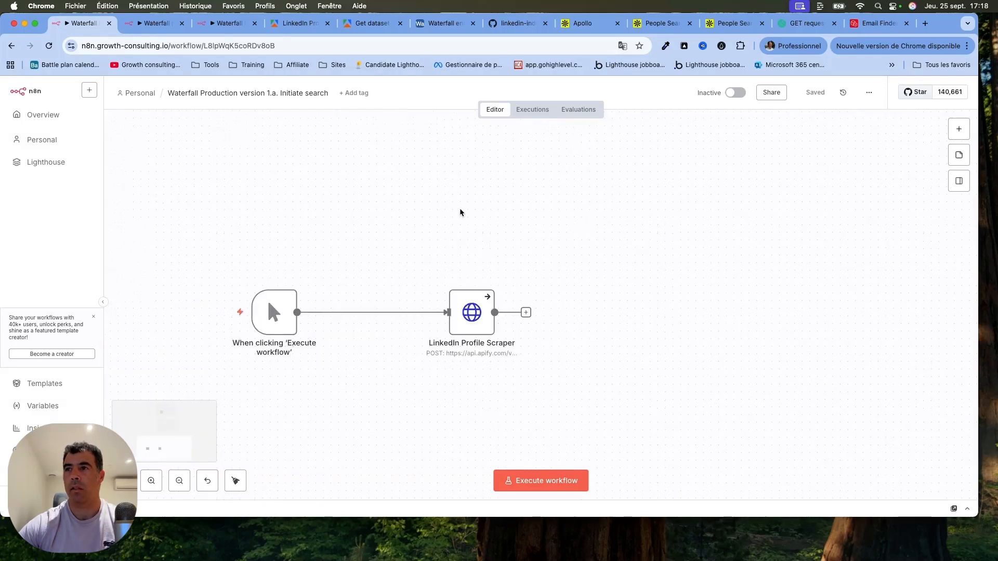
double_click(463, 314)
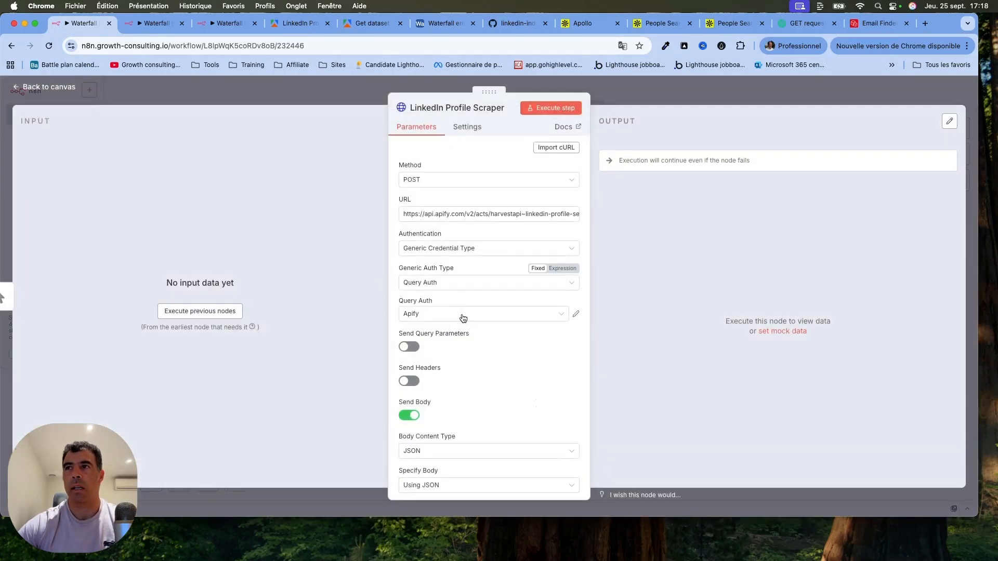
click(575, 217)
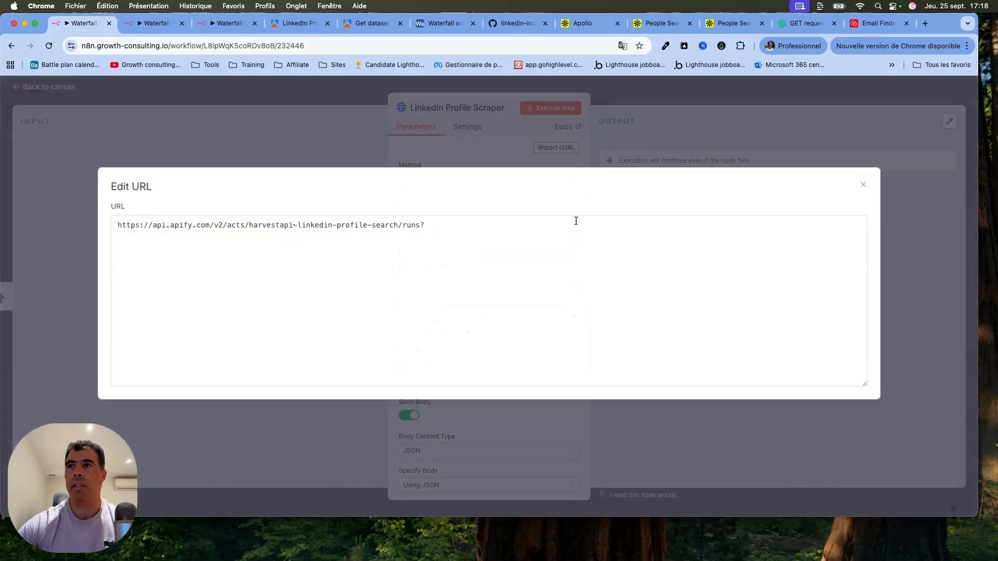
drag(453, 229, 9, 227)
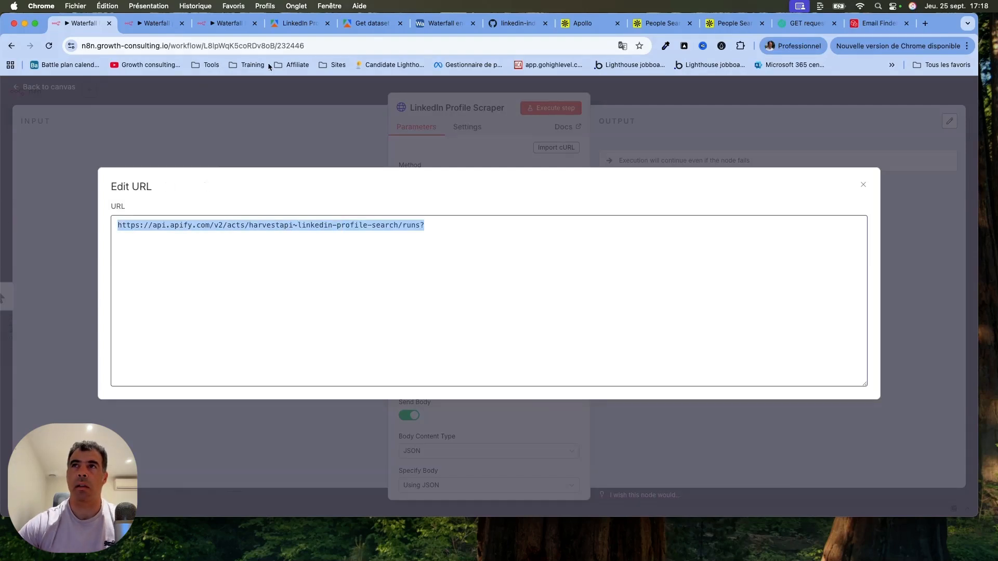
Open the API endpoints of the LinkedIn Profile Search Scraper in Apify and examine "Run Actor synchronously and get dataset items".
click(304, 24)
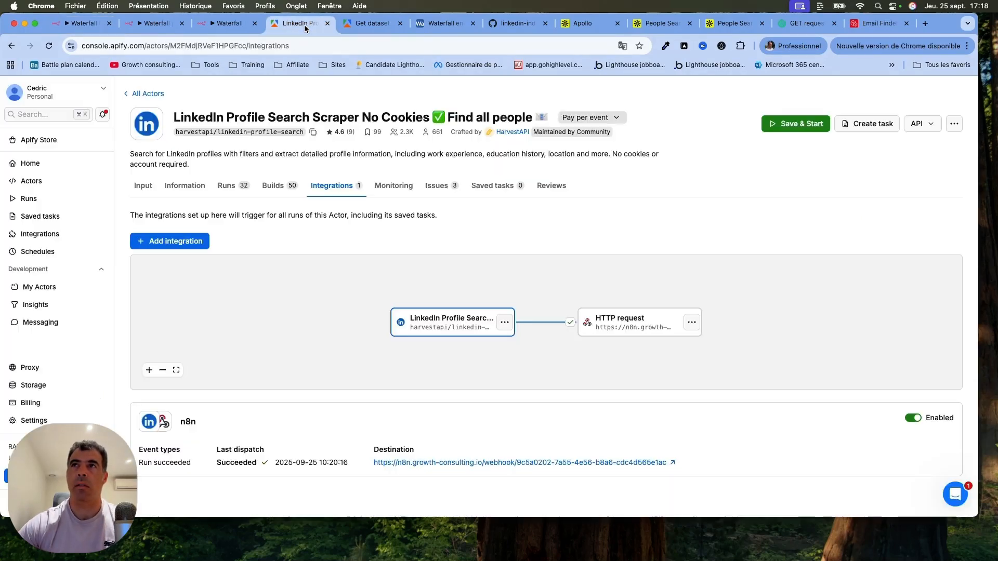
click(141, 185)
click(918, 124)
click(897, 172)
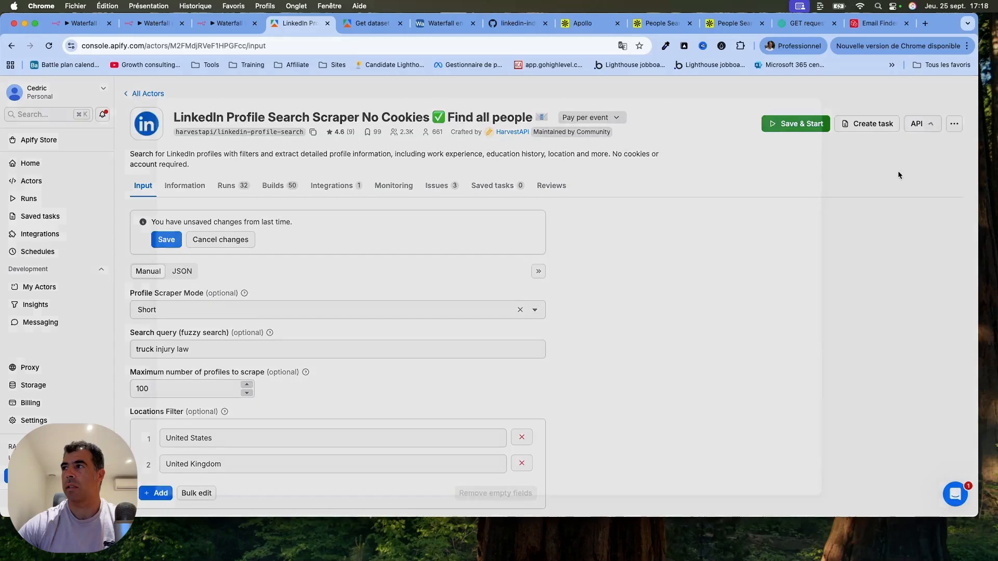
scroll(468, 357, down, 5)
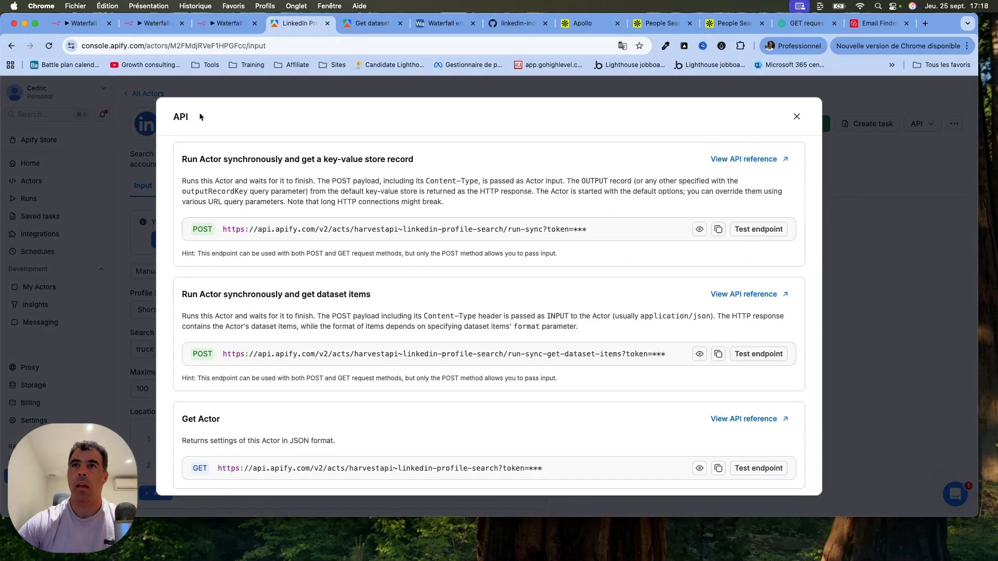
drag(181, 295, 406, 297)
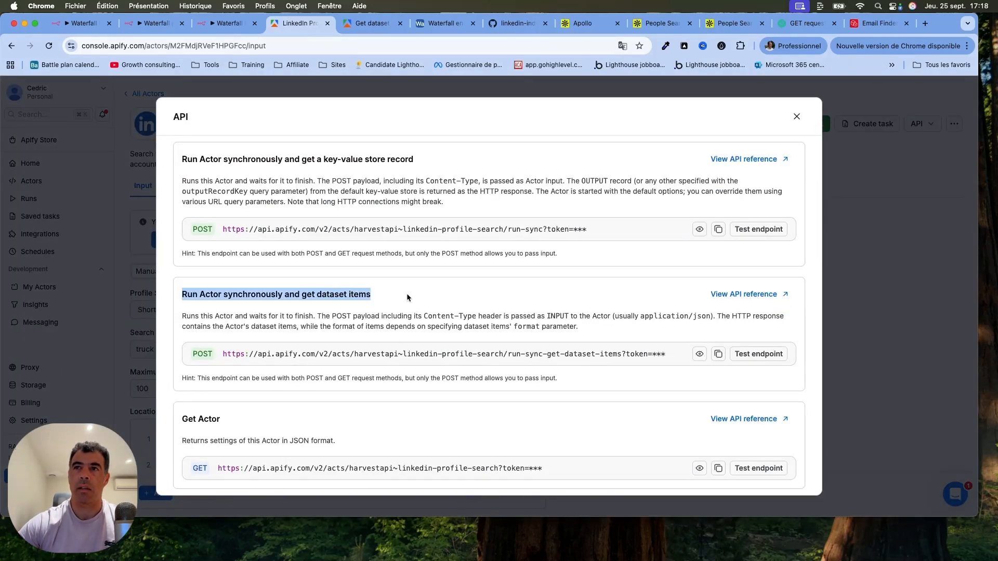
scroll(407, 294, up, 4)
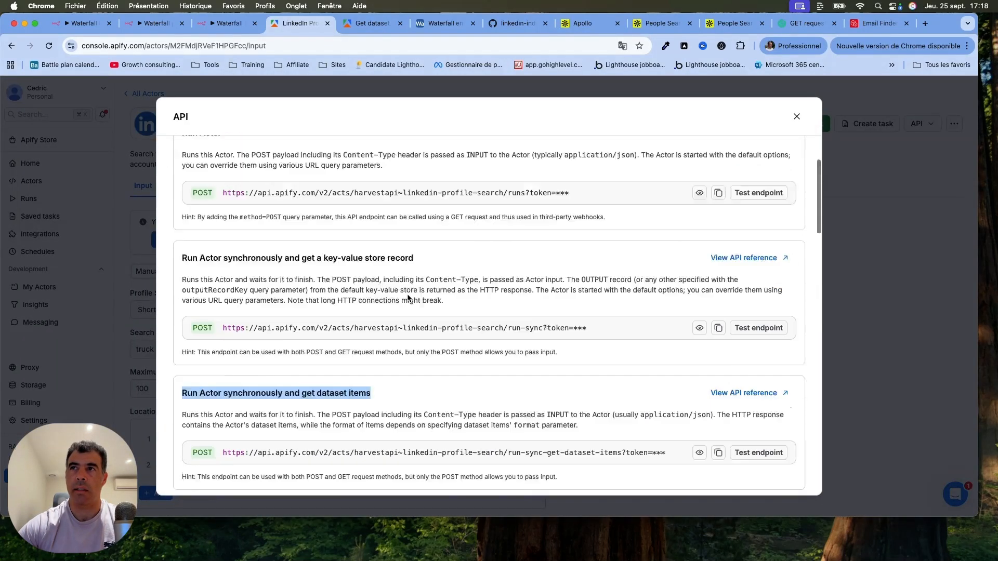
scroll(408, 298, down, 1)
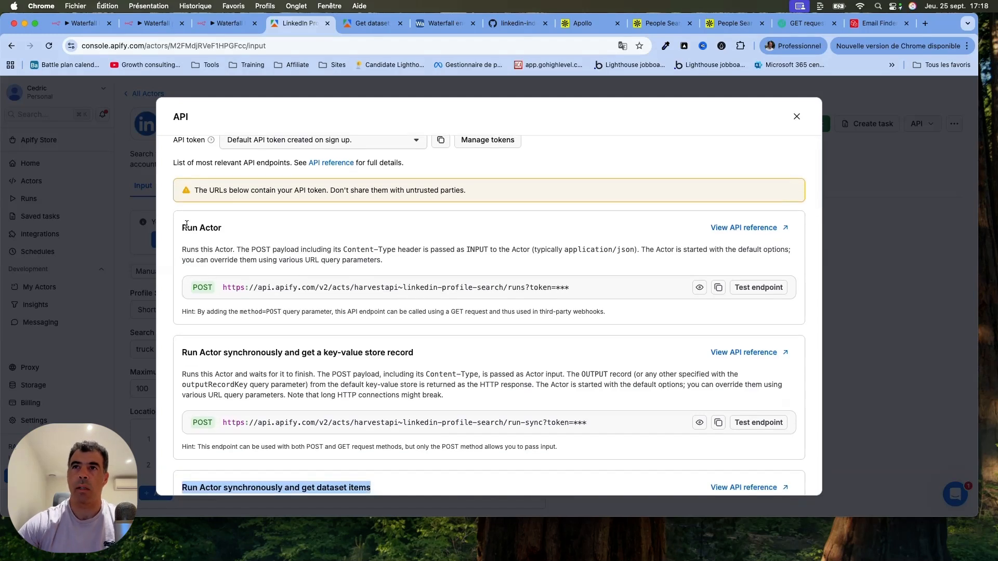
Examine the Run Actor endpoint, highlighting its token parameter and the part of the URL that precedes it.
drag(182, 228, 287, 225)
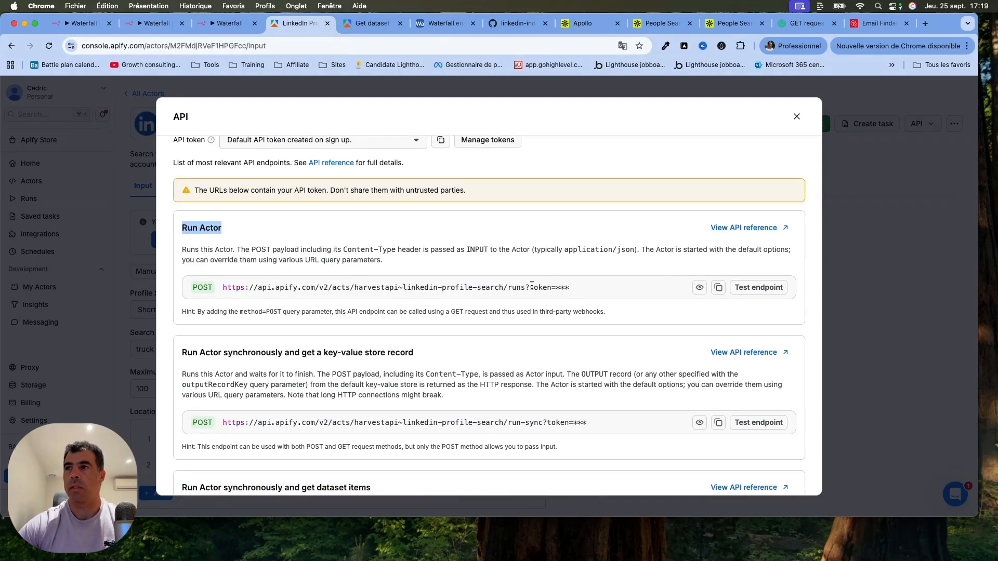
drag(531, 287, 650, 292)
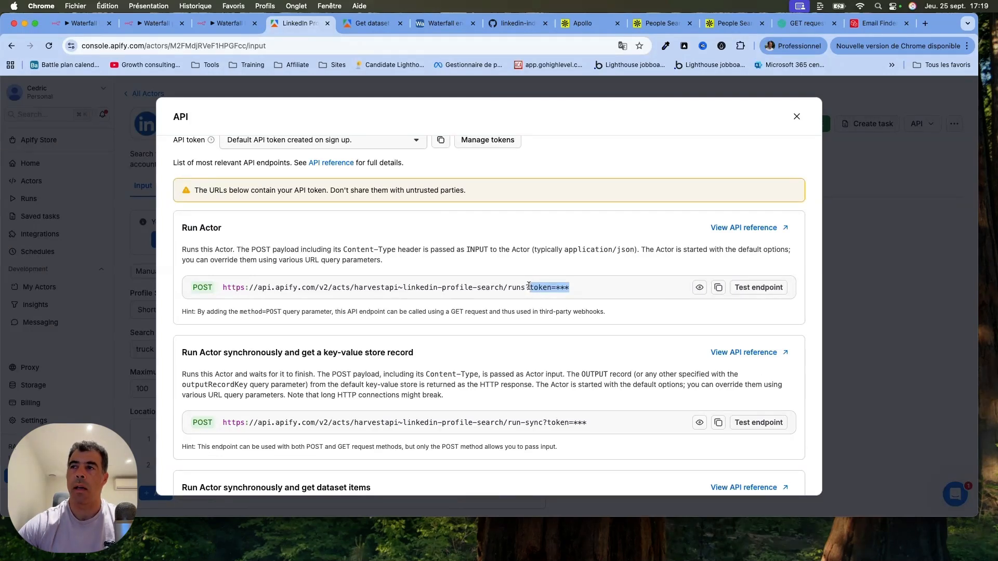
drag(529, 286, 223, 290)
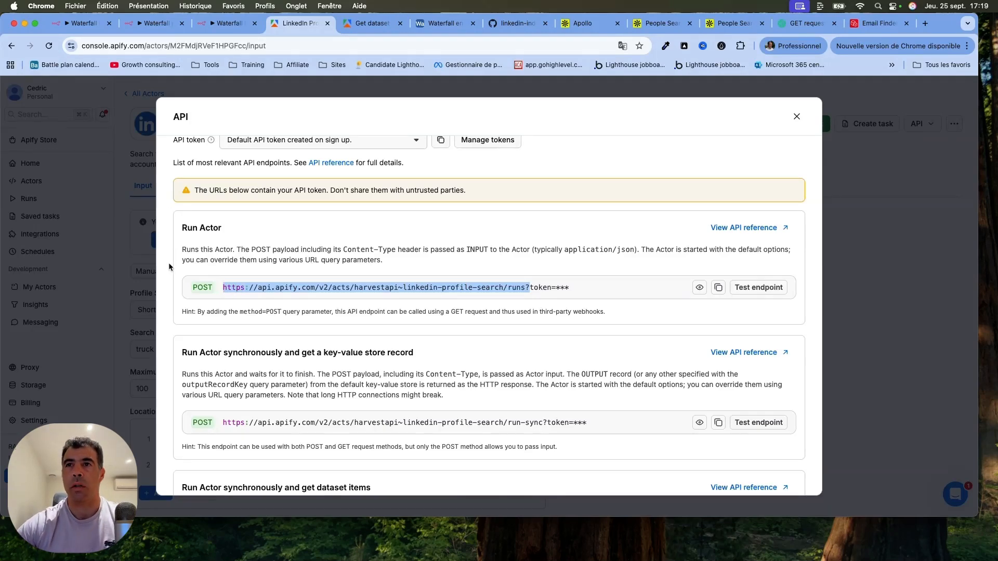
scroll(168, 265, down, 9)
scroll(169, 265, up, 10)
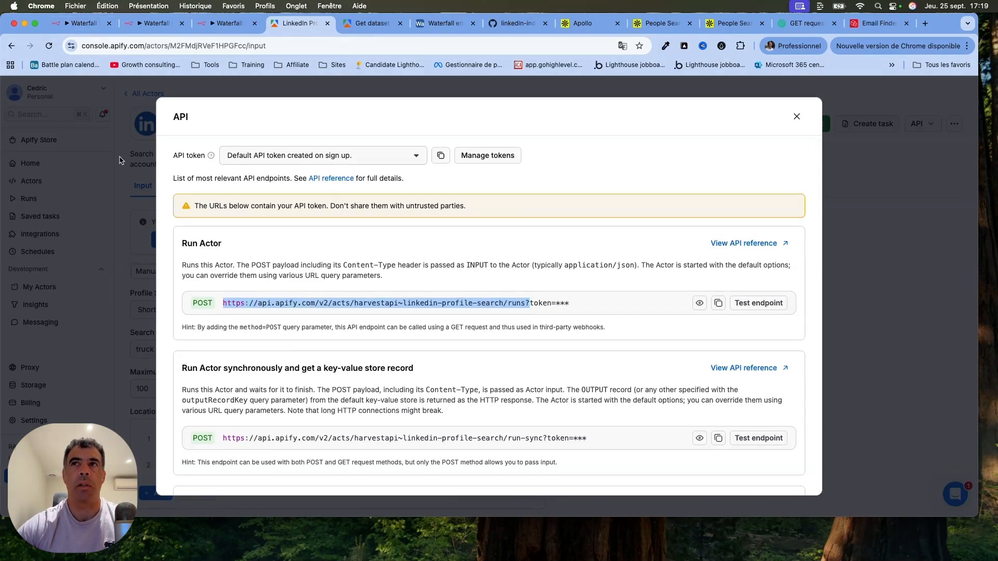
Return to the LinkedIn Profile Scraper node in n8n, close the URL editor and examine the JSON request body.
click(85, 24)
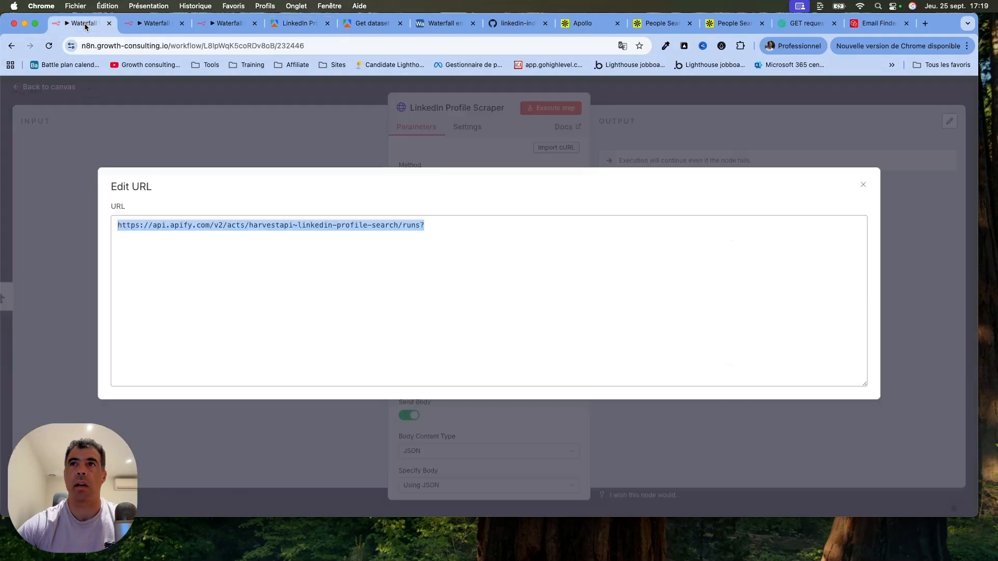
click(244, 139)
scroll(491, 342, down, 5)
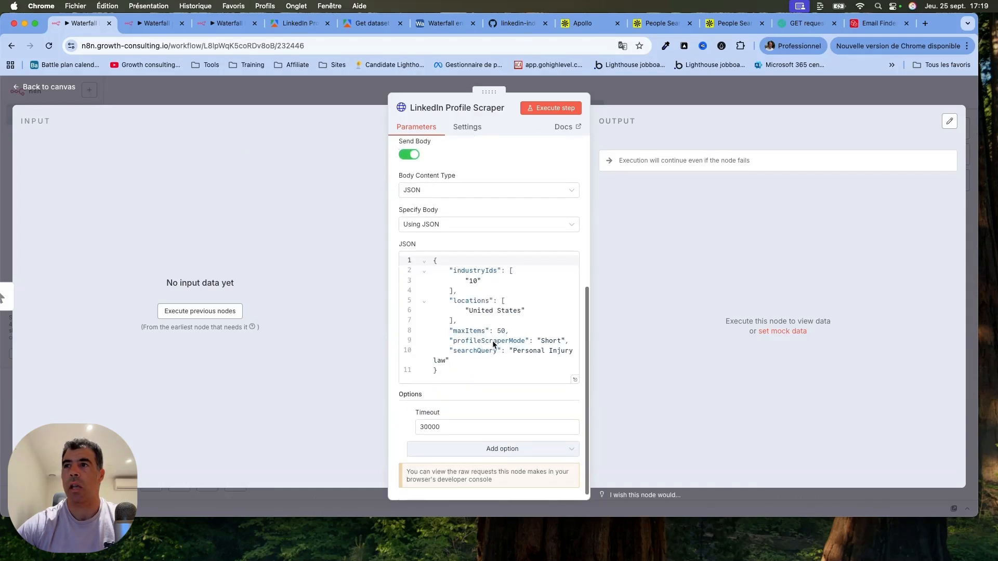
drag(457, 354, 401, 258)
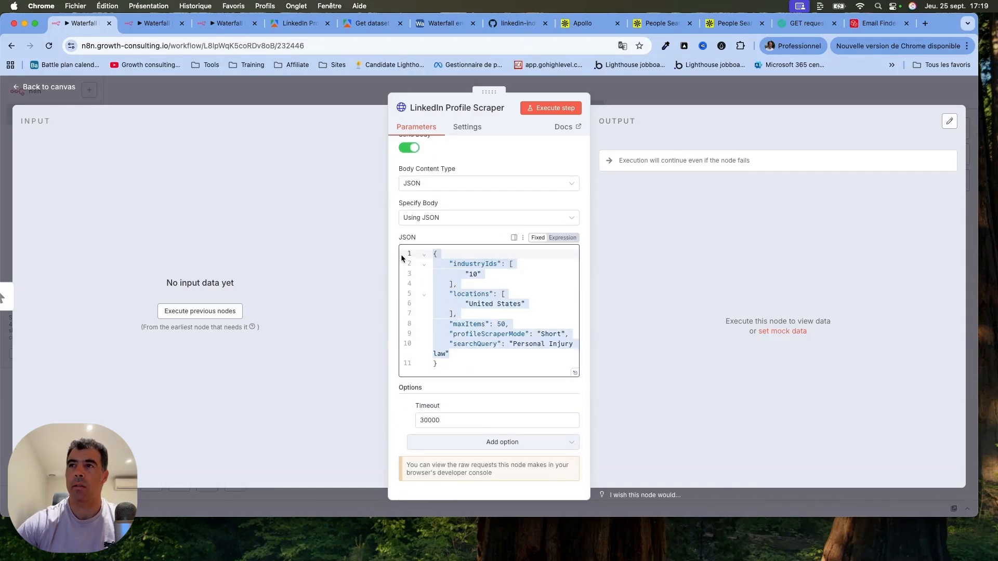
click(486, 358)
key(super+a)
scroll(485, 227, up, 5)
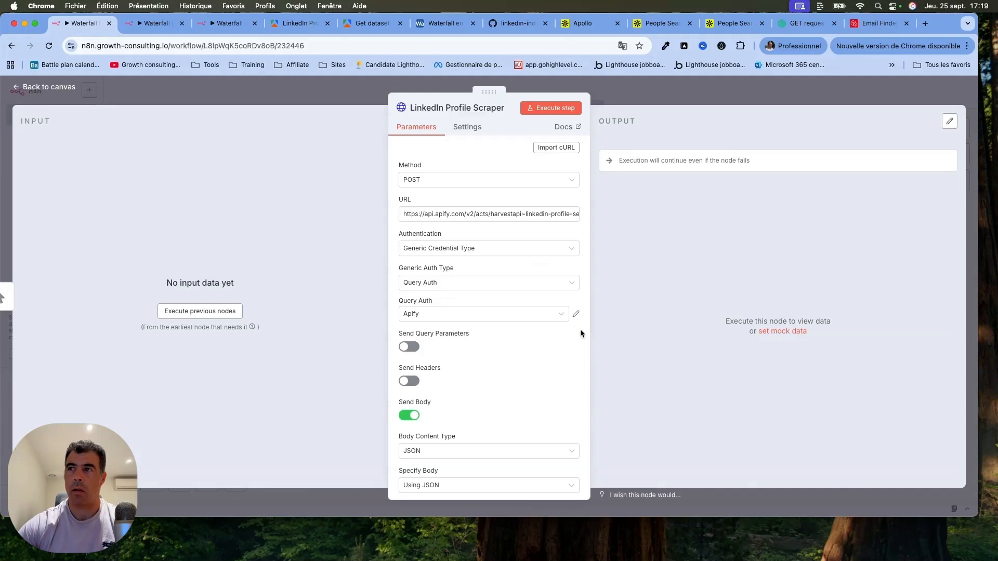
View the name and masked value fields of the Apify Query Auth credential, close it and return to the canvas.
click(576, 314)
drag(326, 238, 242, 225)
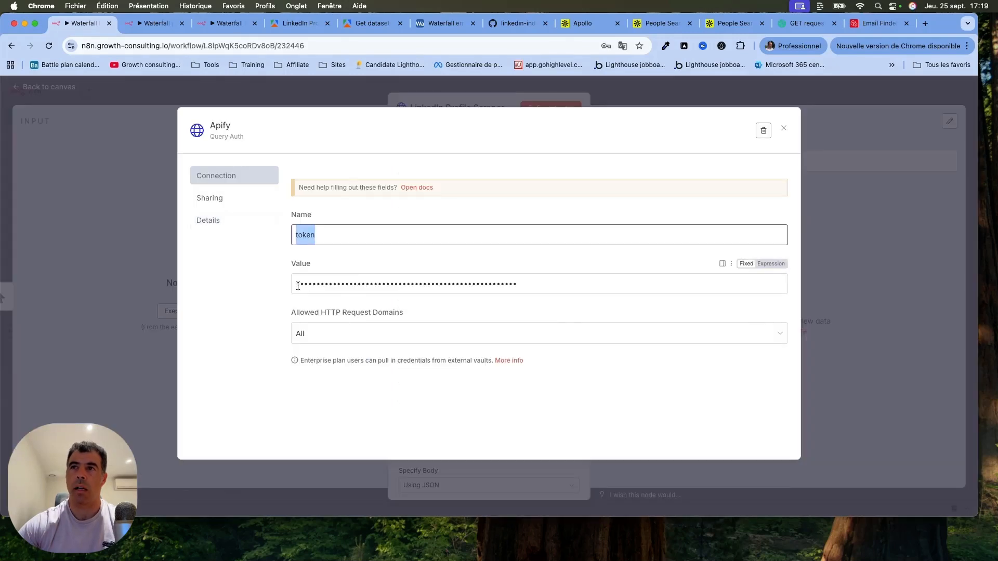
drag(297, 285, 647, 298)
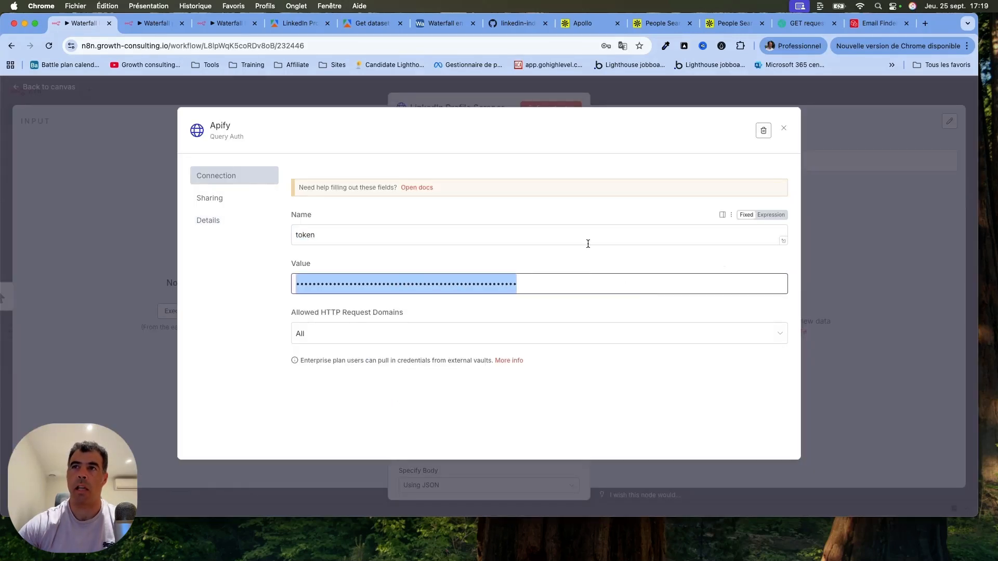
click(309, 96)
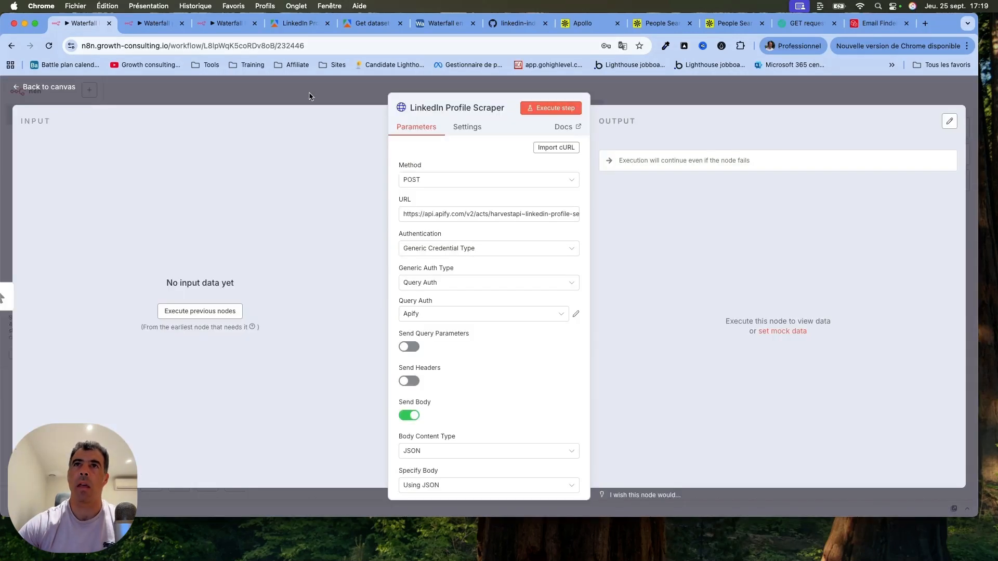
click(49, 88)
Copy the production URL of the Webhook1 node in the "Waterfall production version 1.B Get leads" workflow.
click(151, 24)
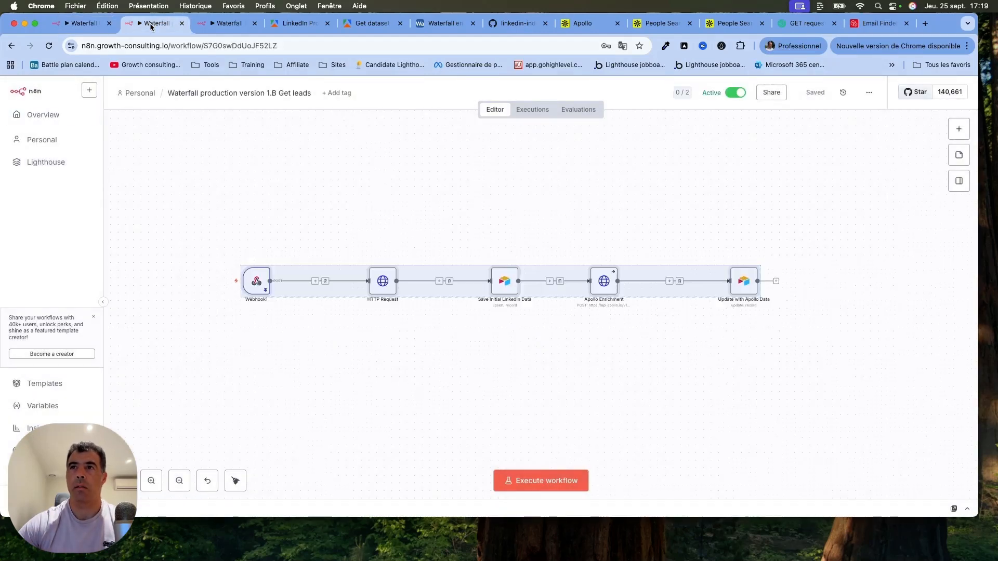
click(248, 142)
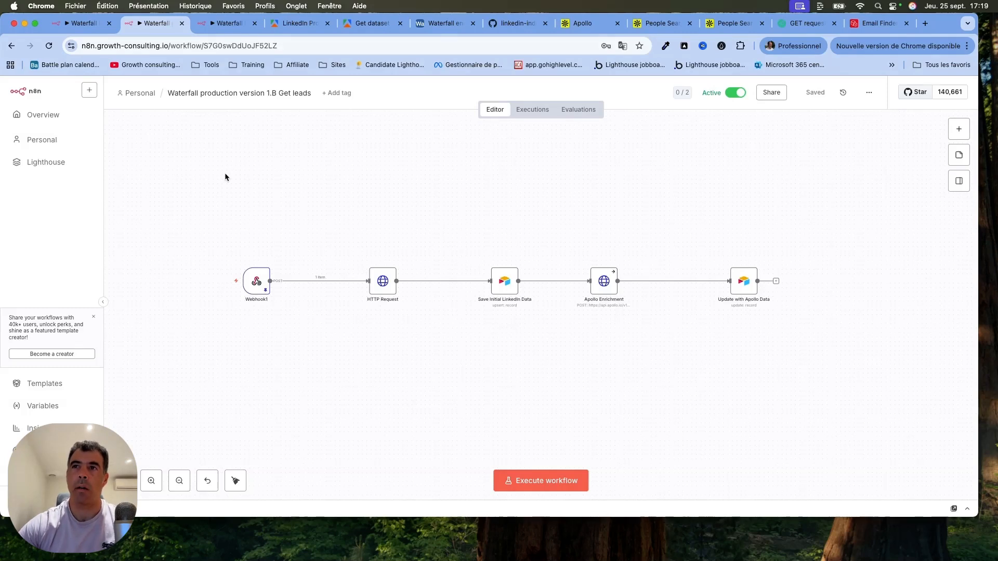
mouse_move(256, 281)
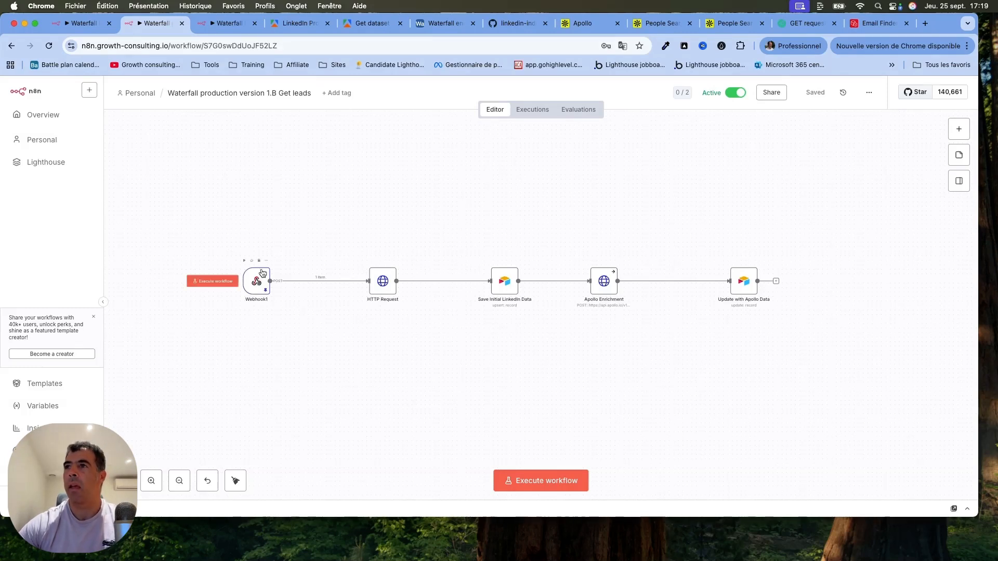
double_click(249, 285)
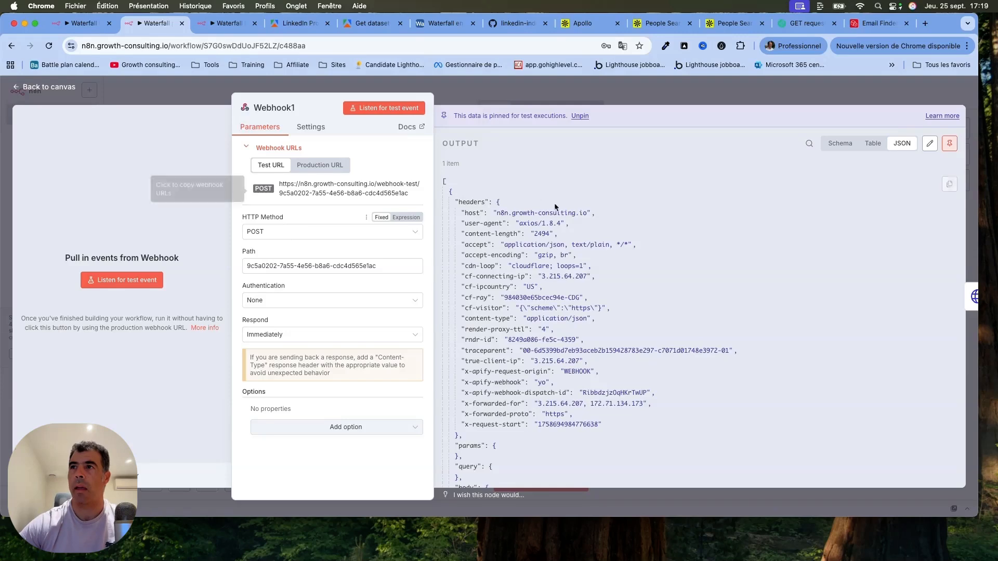
click(330, 164)
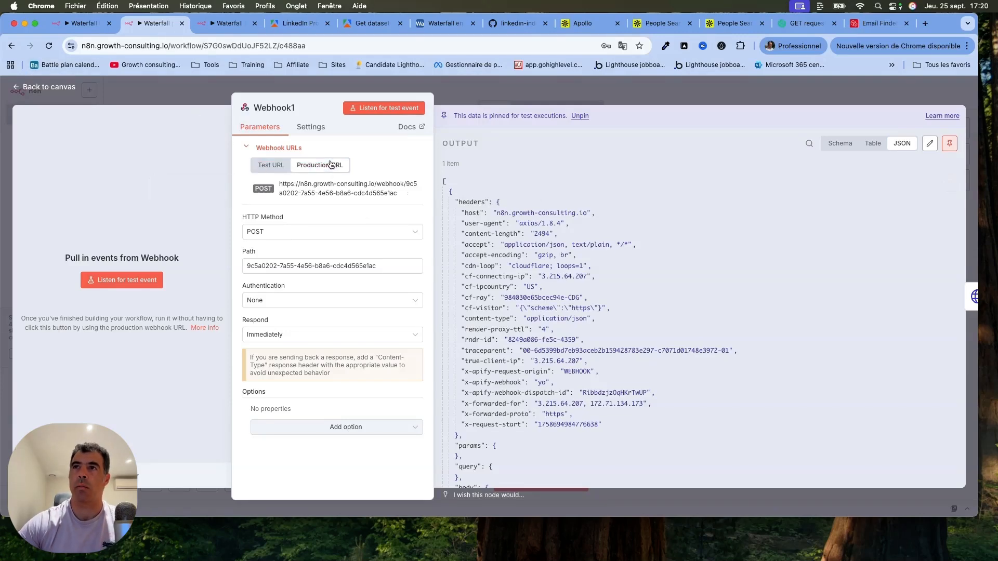
click(332, 187)
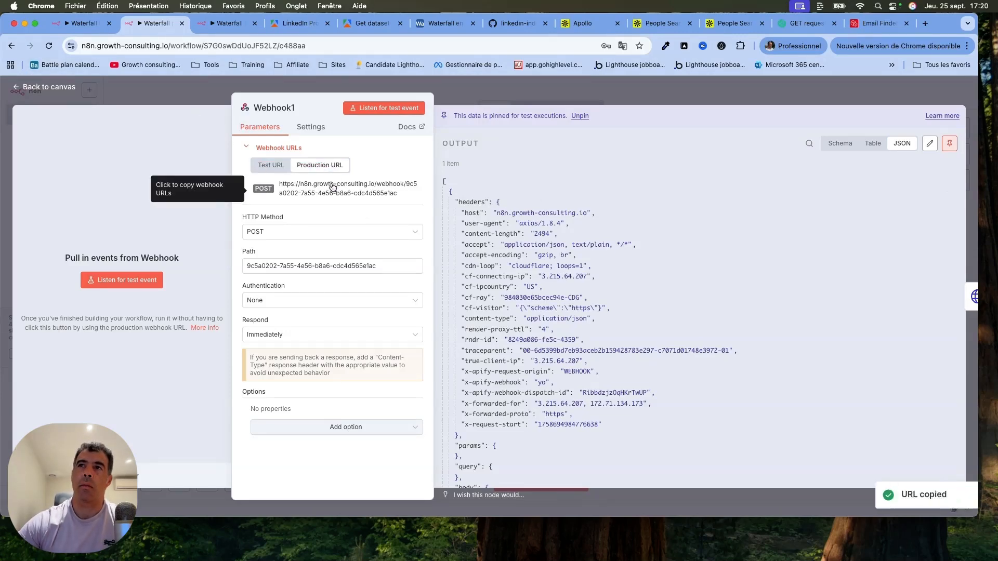
Add an HTTP webhook integration to the LinkedIn Profile Search Scraper in Apify, searching the integrations for "web".
click(300, 24)
key(Escape)
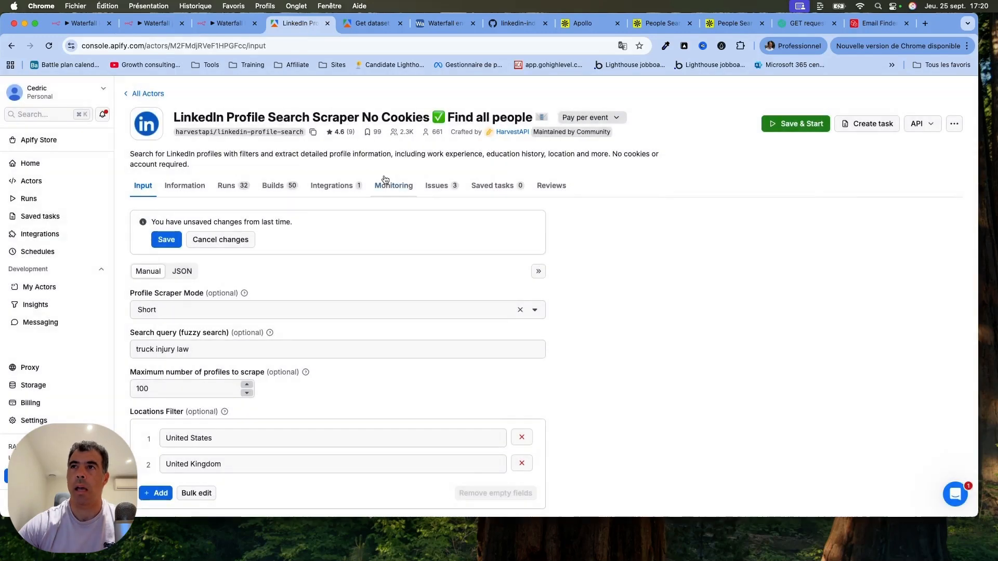
click(338, 187)
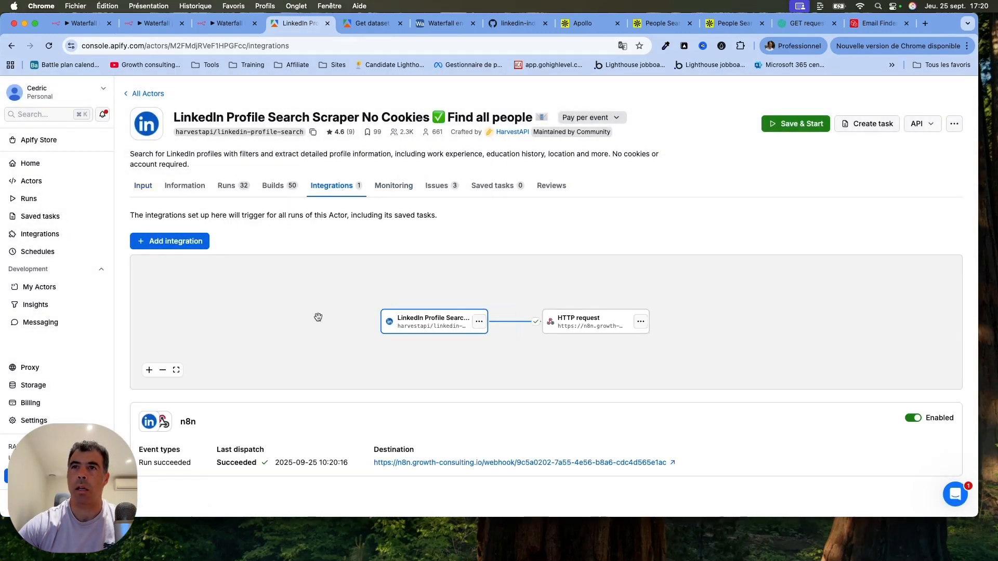
click(180, 239)
click(338, 282)
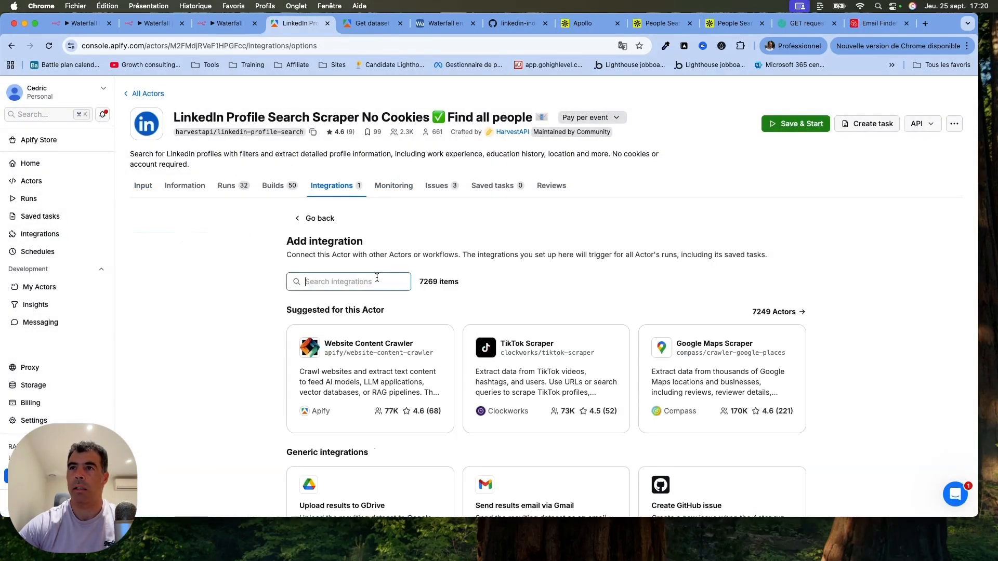
text(web)
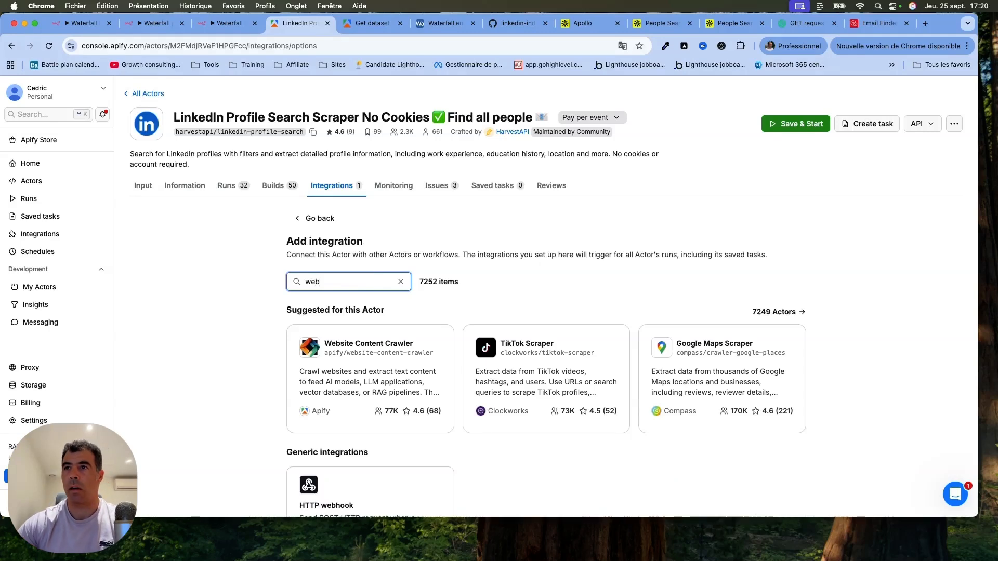
scroll(249, 380, down, 5)
click(380, 331)
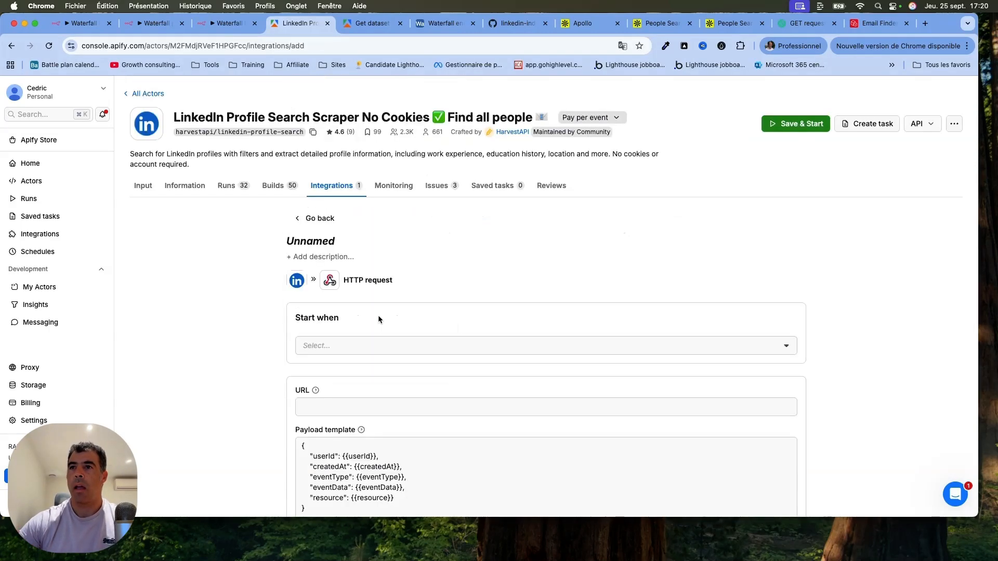
Set the HTTP request integration to start on Run succeeded and paste the copied n8n production webhook URL as its URL.
click(415, 349)
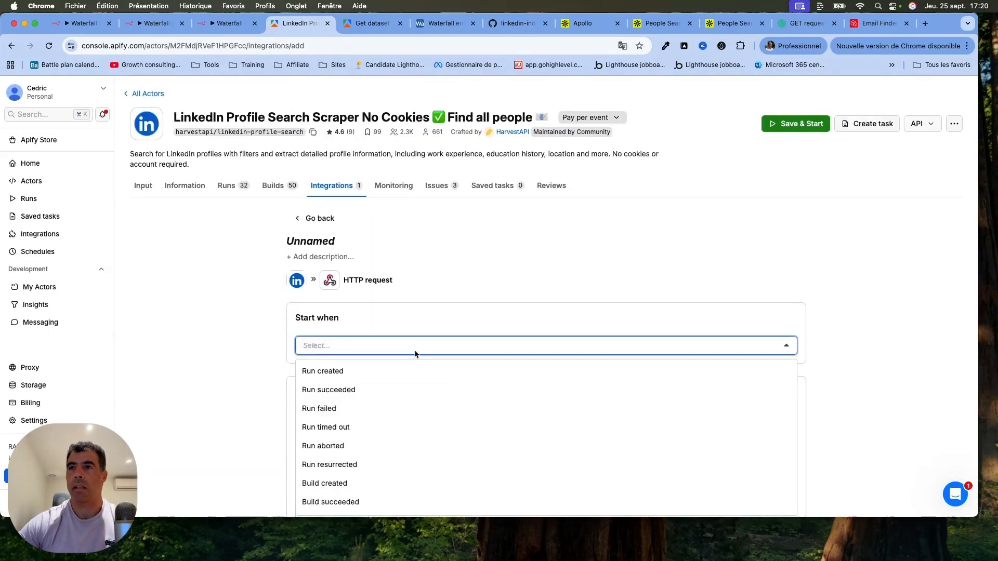
click(383, 389)
click(226, 359)
scroll(225, 358, down, 4)
click(353, 214)
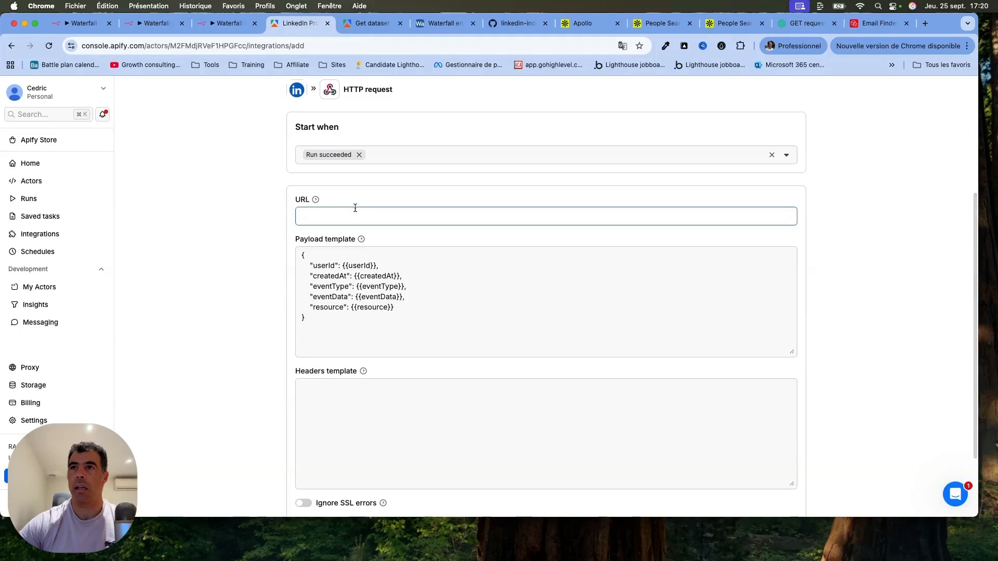
key(cmd+v)
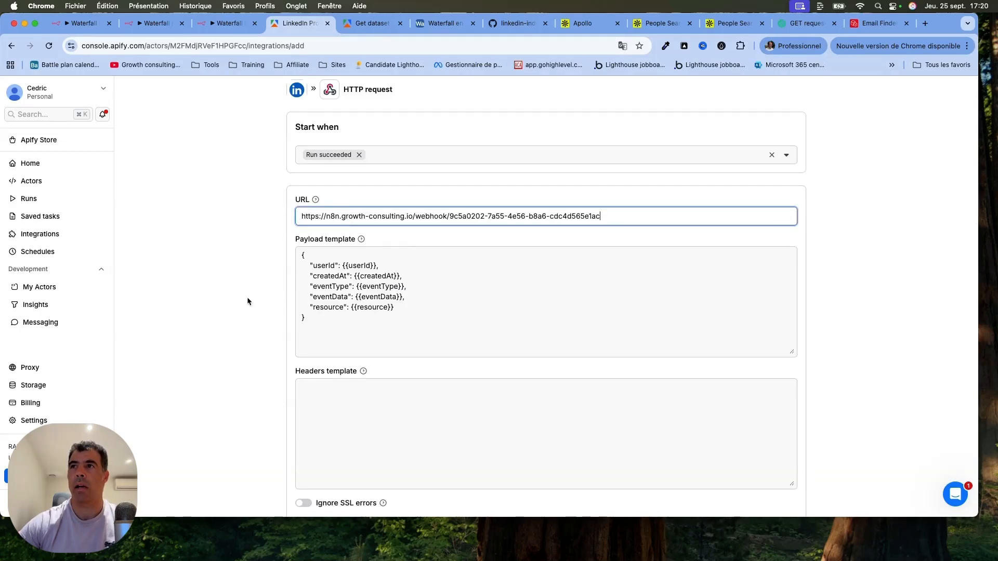
scroll(248, 302, down, 2)
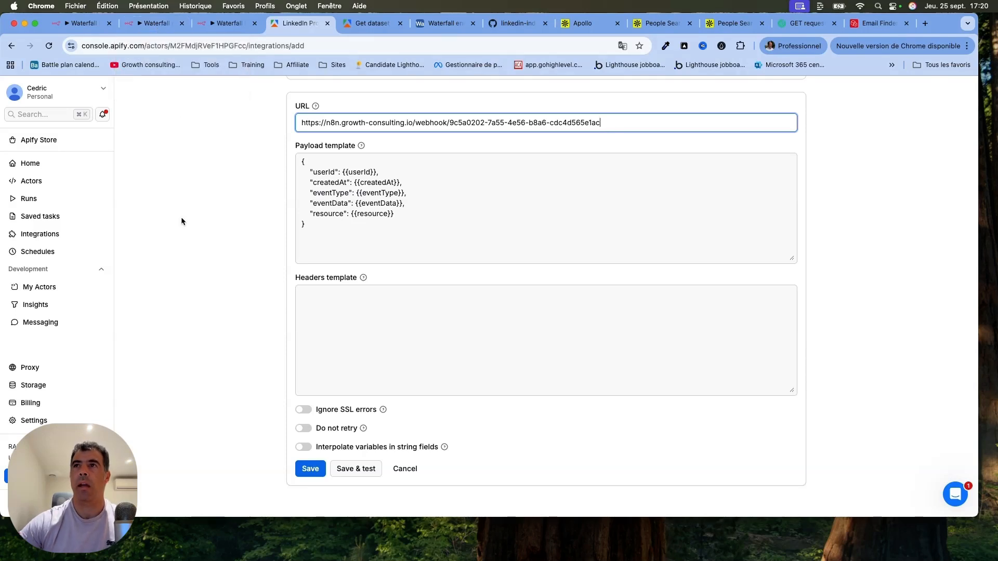
scroll(181, 217, up, 4)
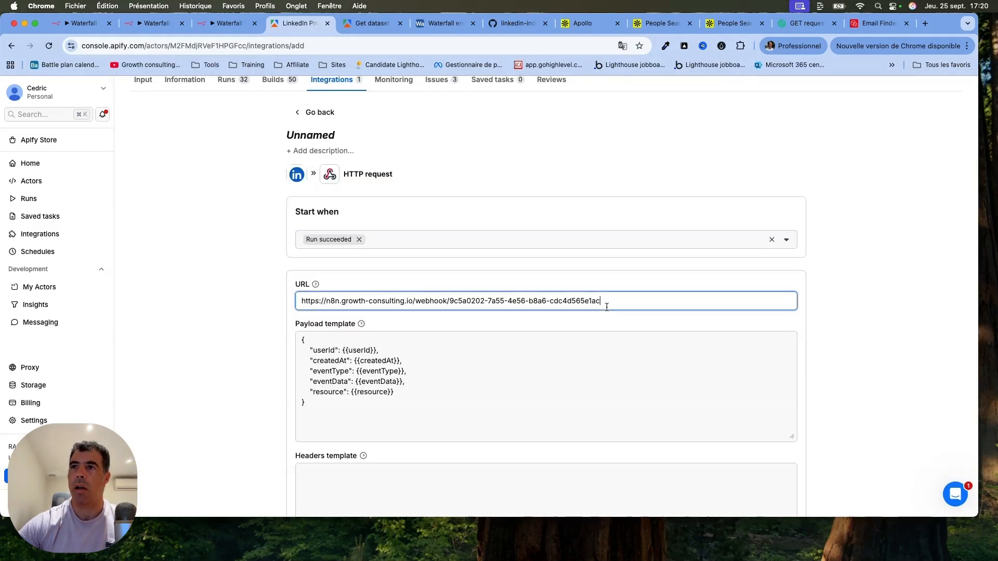
drag(603, 301, 176, 283)
click(176, 283)
scroll(175, 285, up, 3)
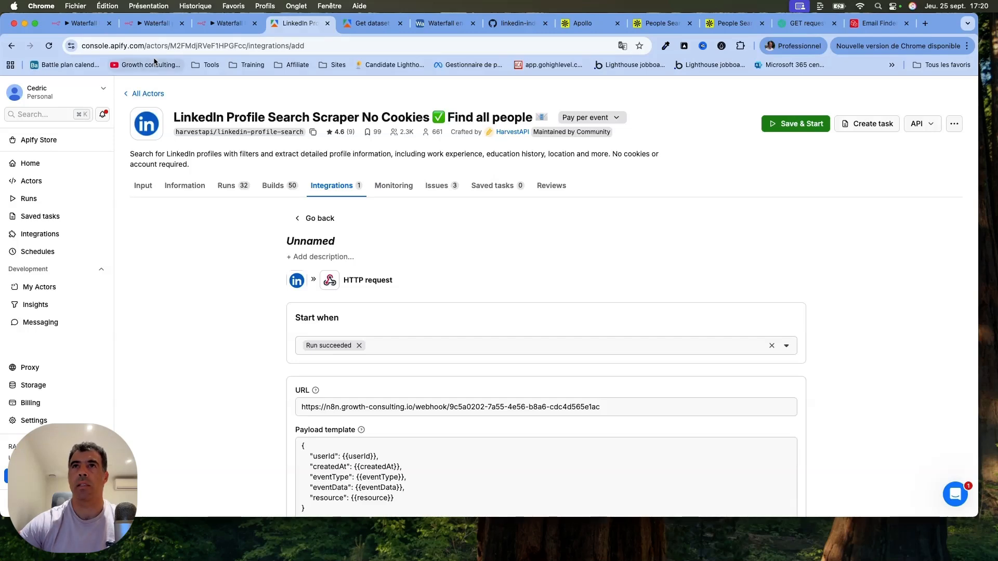
Return to the "Waterfall production version 1.B Get leads" workflow in n8n, close the Webhook1 node and open the past executions.
click(154, 27)
click(47, 87)
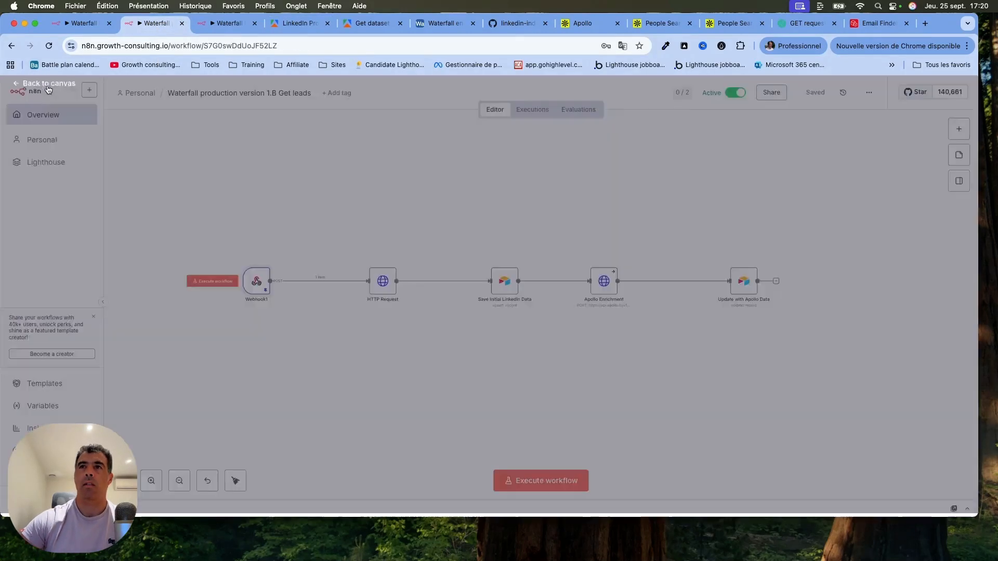
click(533, 110)
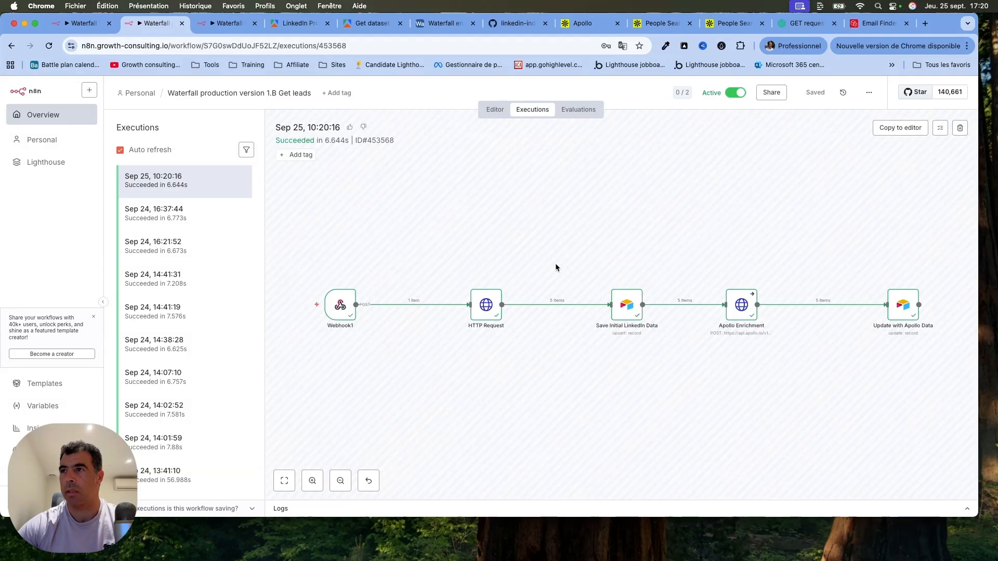
Examine the HTTP Request node's webhook input, dataset URL and header authentication in the Sep 25, 10:20:16 execution, and close the node.
scroll(555, 263, right, 3)
double_click(363, 273)
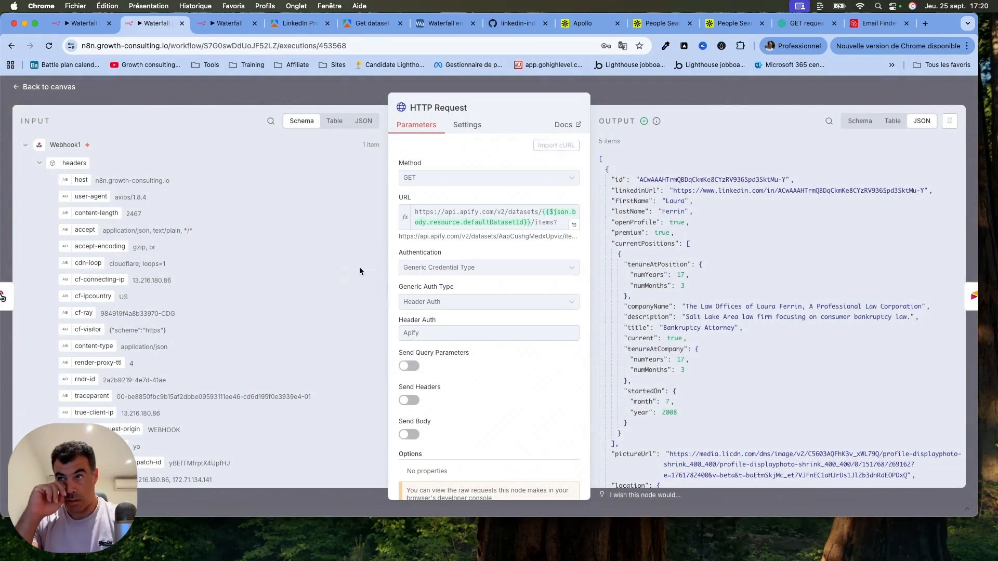
scroll(359, 267, down, 10)
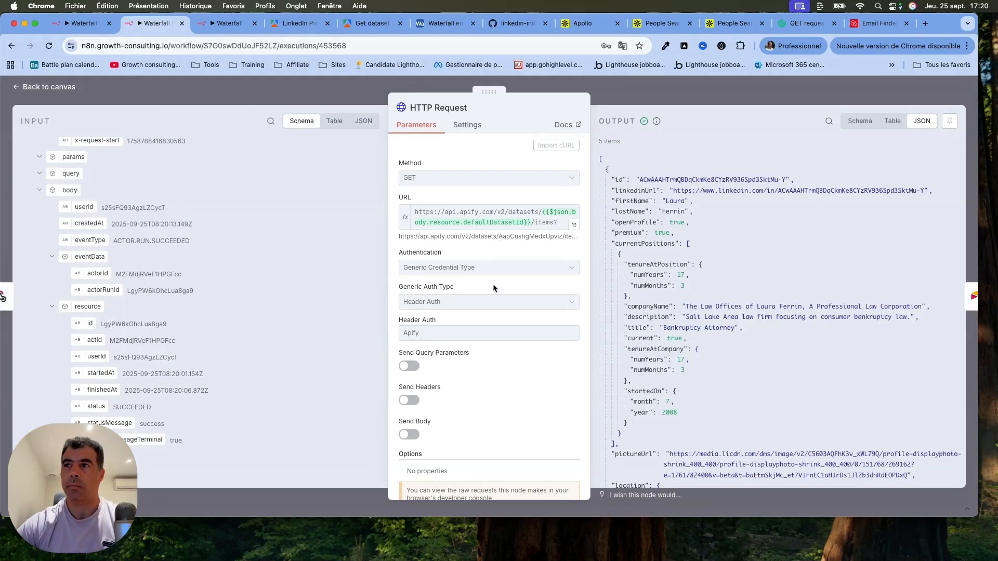
scroll(488, 363, down, 2)
click(55, 87)
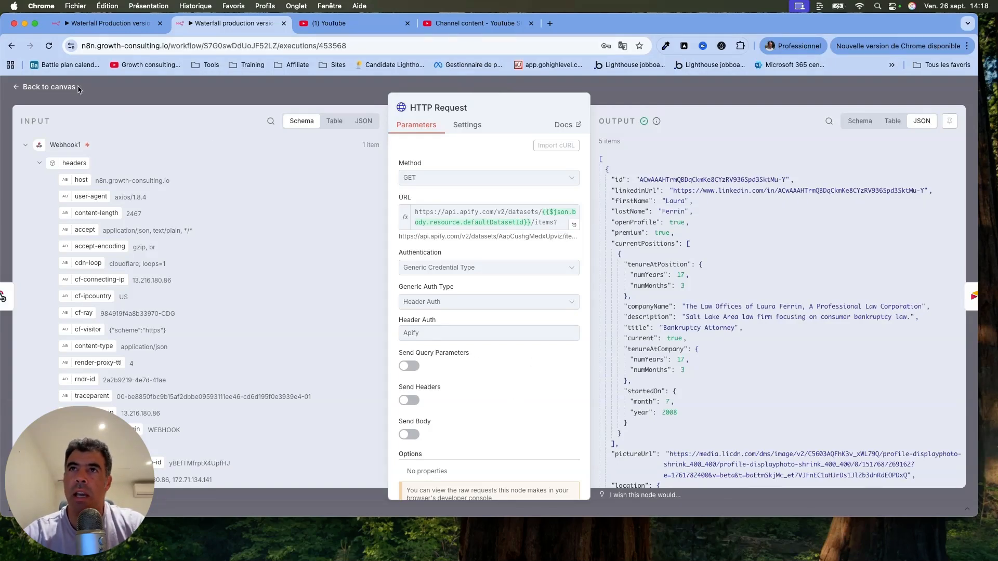
click(61, 91)
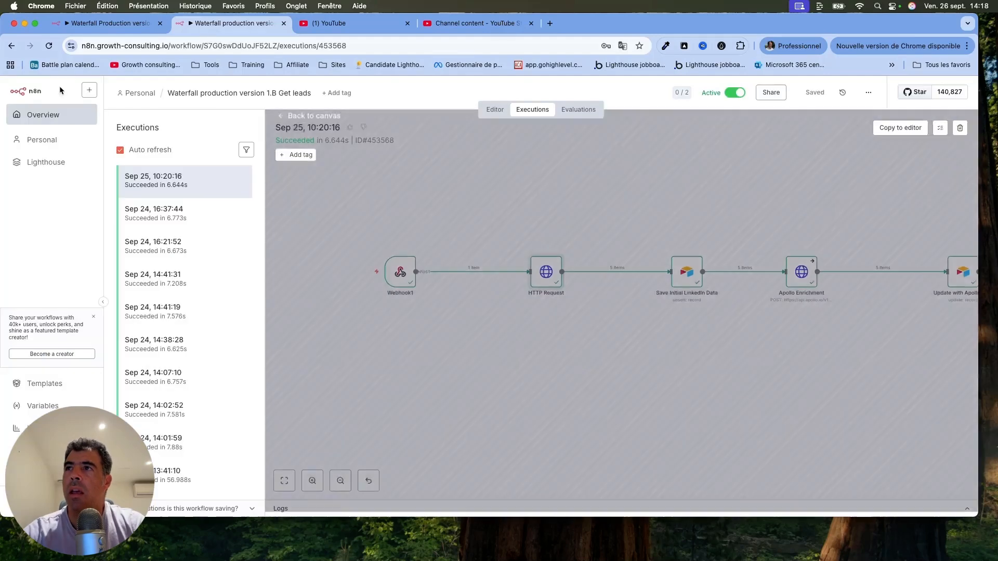
Review the Airtable settings and column mappings of the Save Initial LinkedIn Data node, and return to the canvas.
double_click(485, 279)
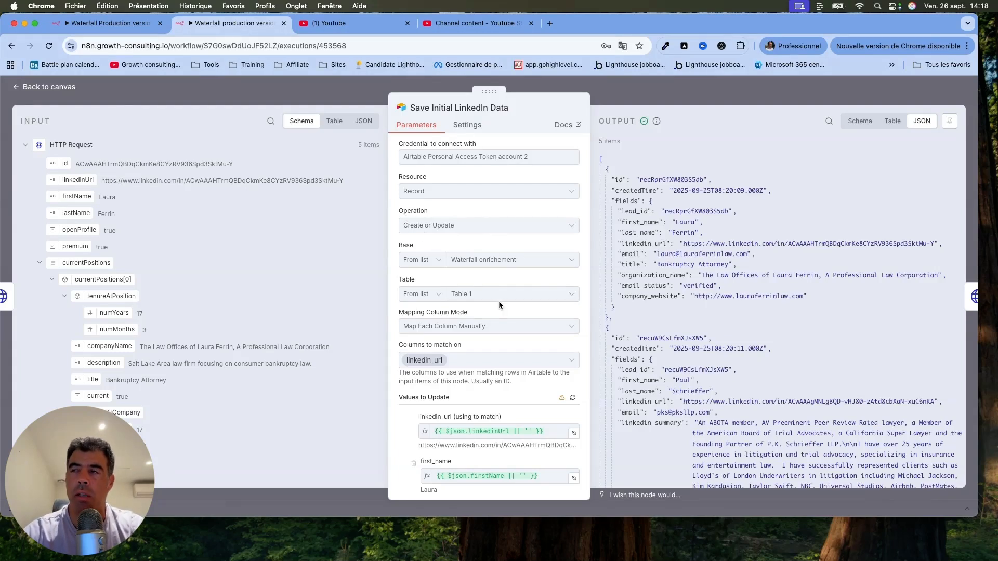
scroll(459, 398, down, 3)
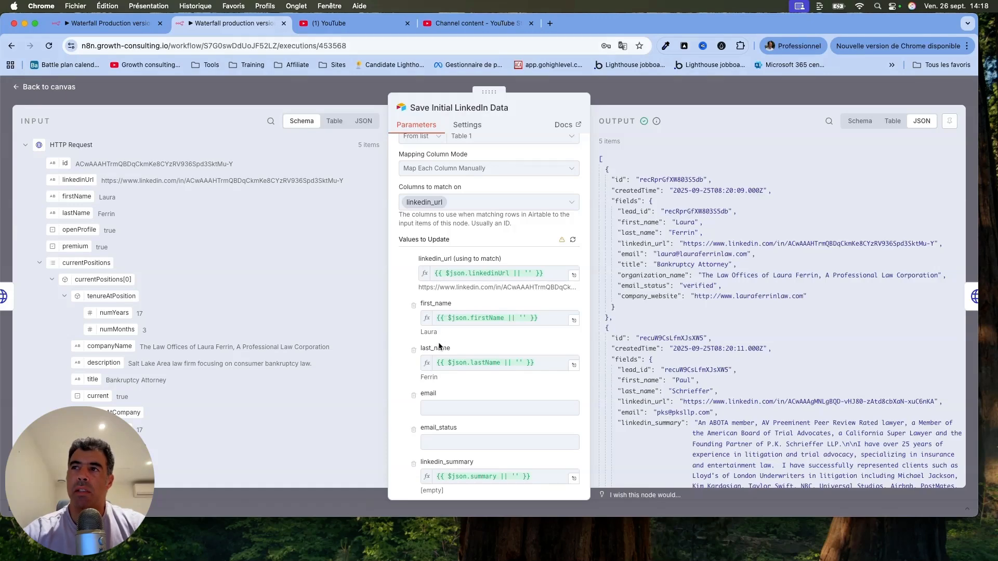
scroll(441, 348, down, 5)
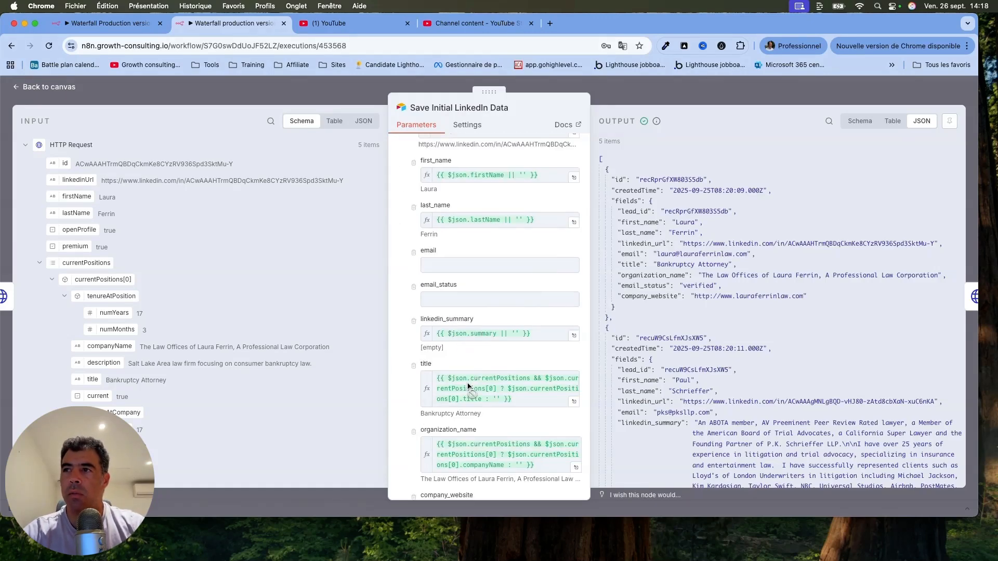
scroll(467, 364, down, 3)
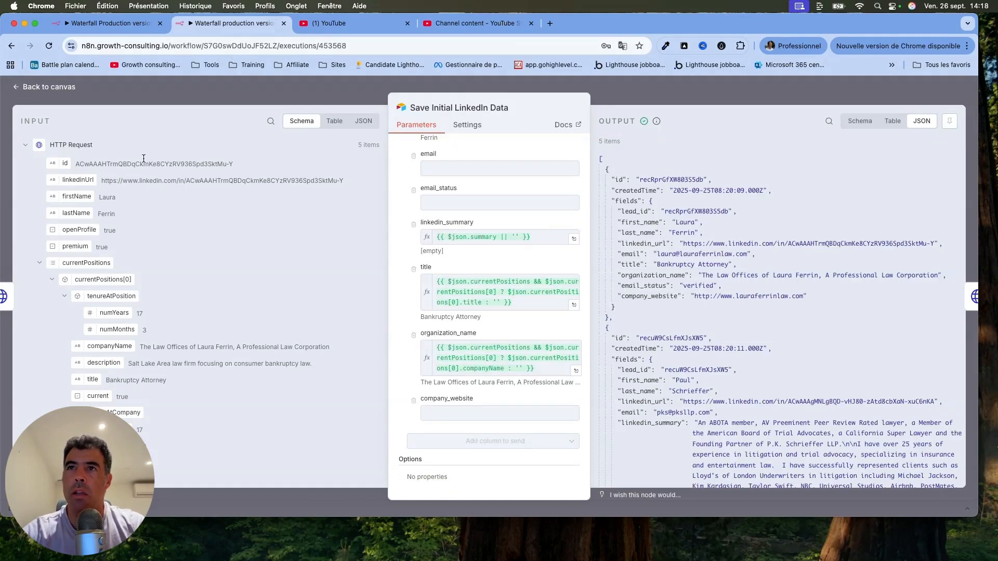
click(54, 86)
Examine the Apollo Enrichment node's request URL, query parameters and header parameters, highlighting the URL and the Cache-Control header name.
scroll(484, 198, right, 5)
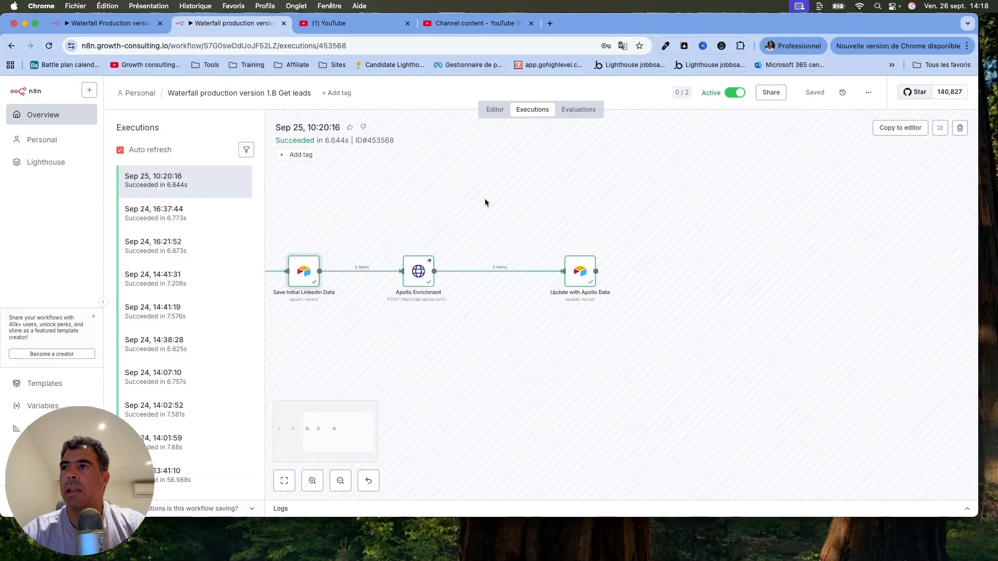
double_click(410, 272)
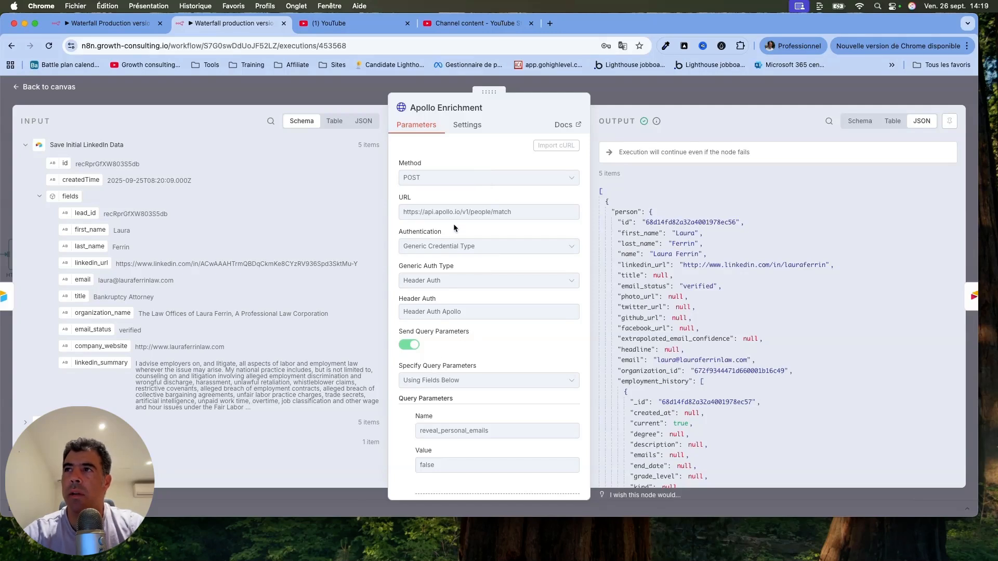
drag(515, 213, 382, 211)
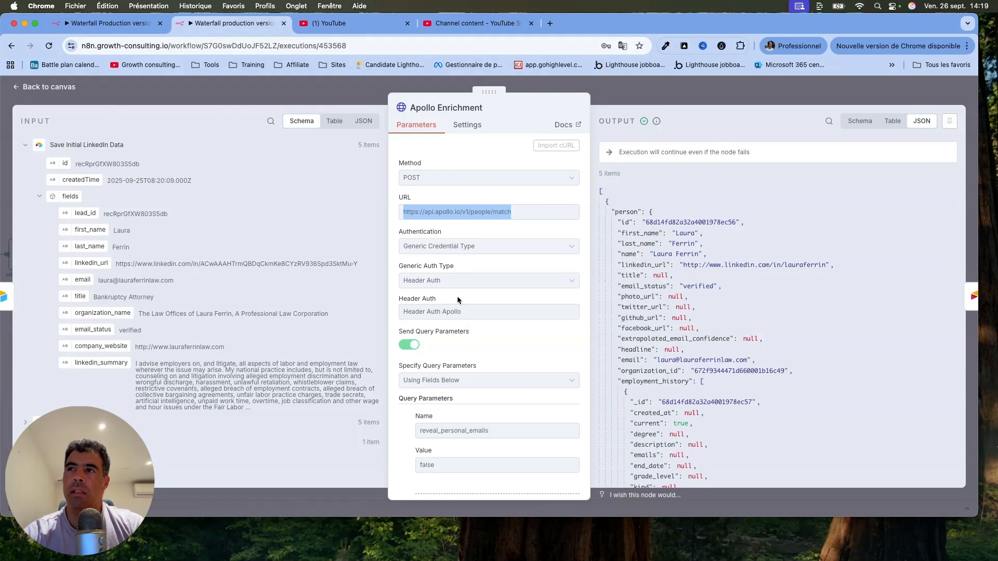
scroll(511, 363, down, 5)
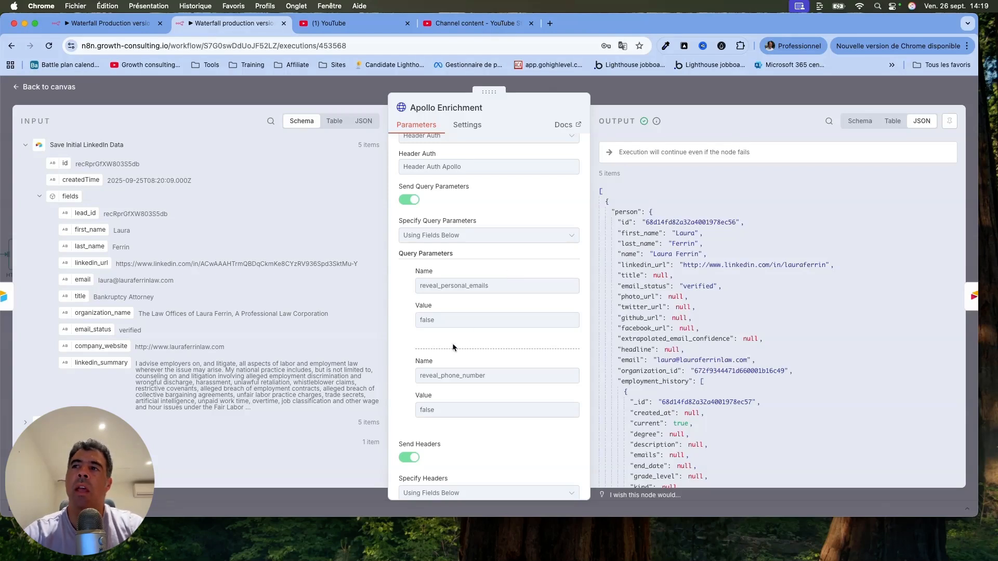
scroll(475, 398, down, 3)
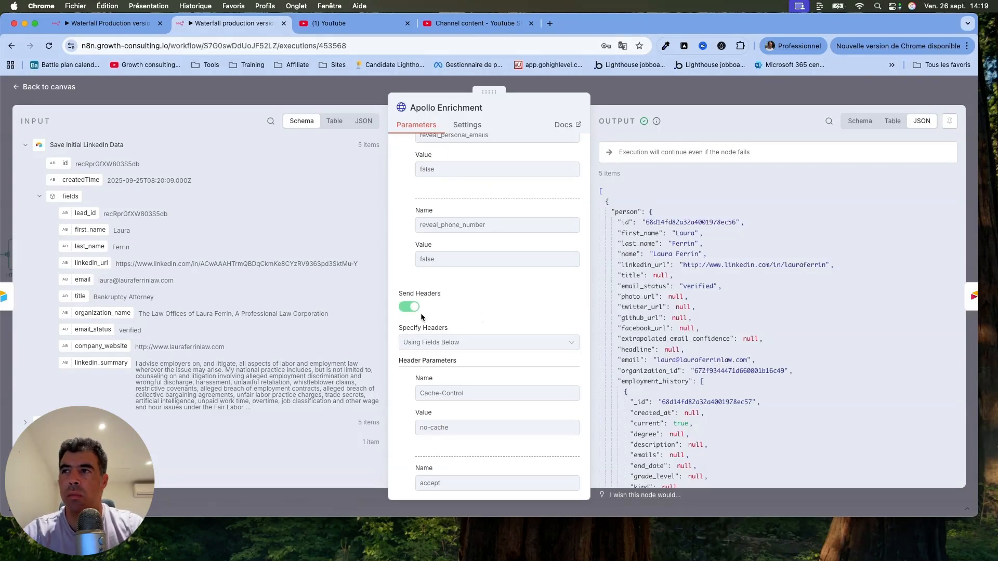
scroll(405, 397, down, 3)
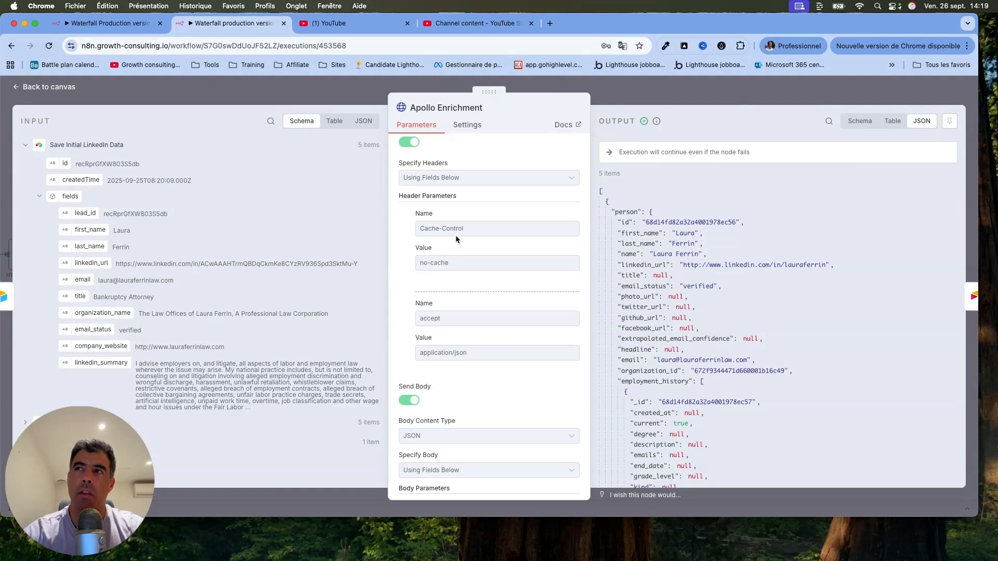
drag(467, 229, 404, 229)
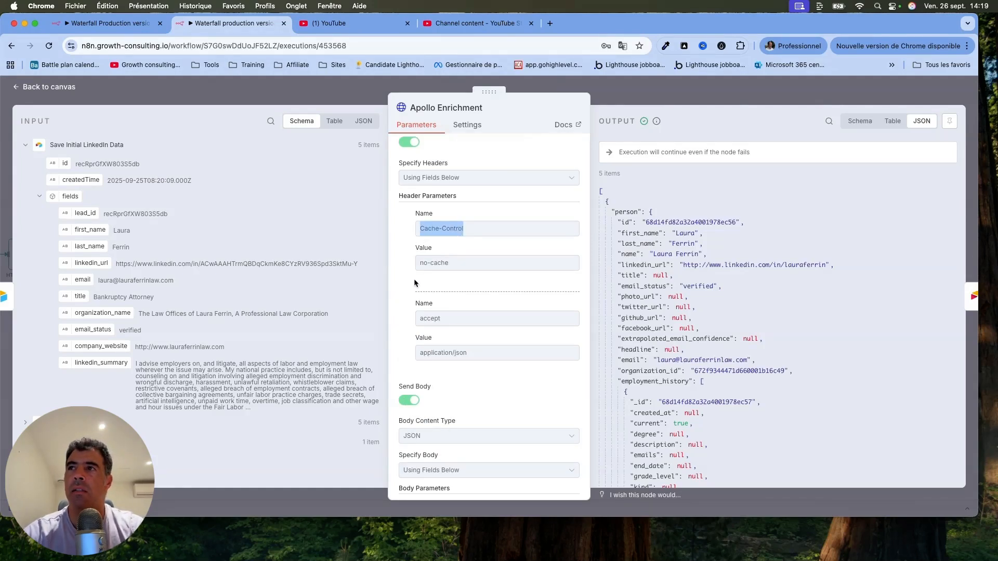
Review the Apollo Enrichment body parameters, highlight the email status and email values in the output, and close the node.
scroll(405, 303, down, 3)
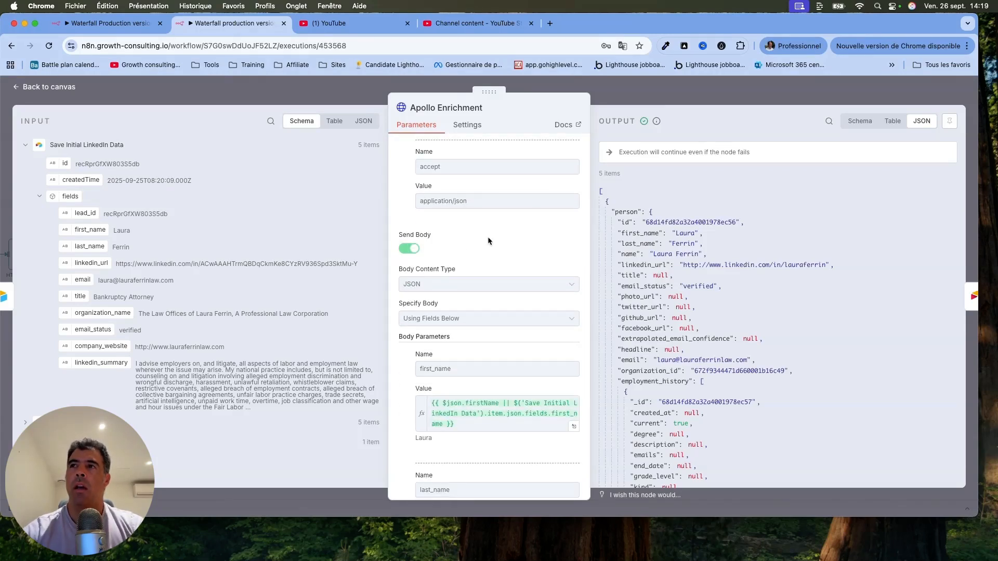
scroll(399, 383, down, 3)
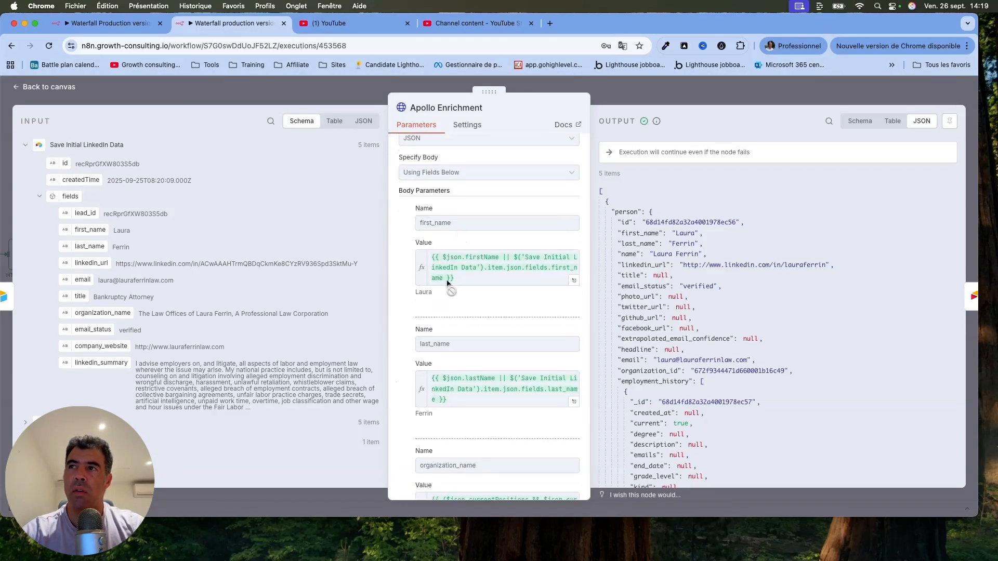
scroll(457, 357, down, 3)
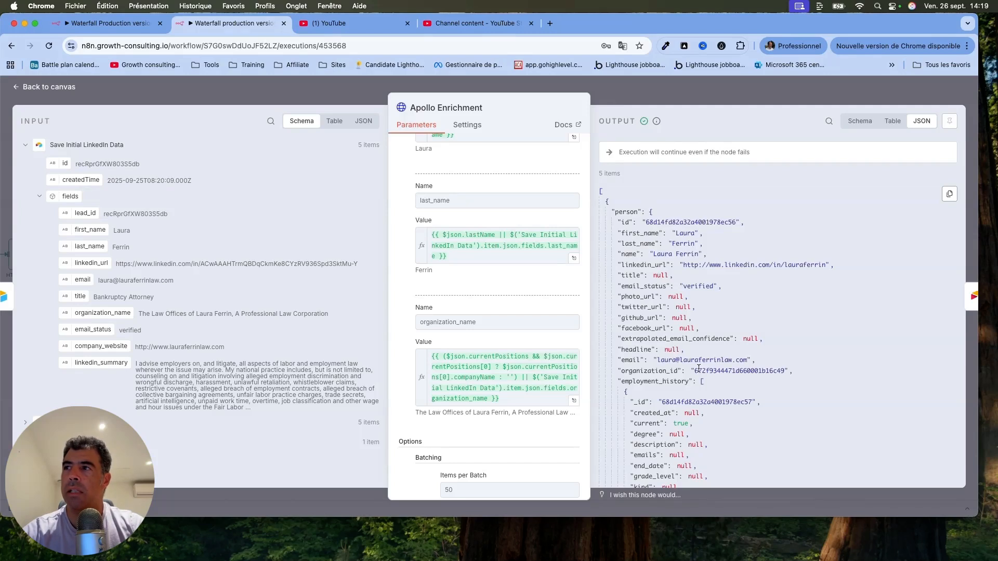
drag(684, 285, 712, 286)
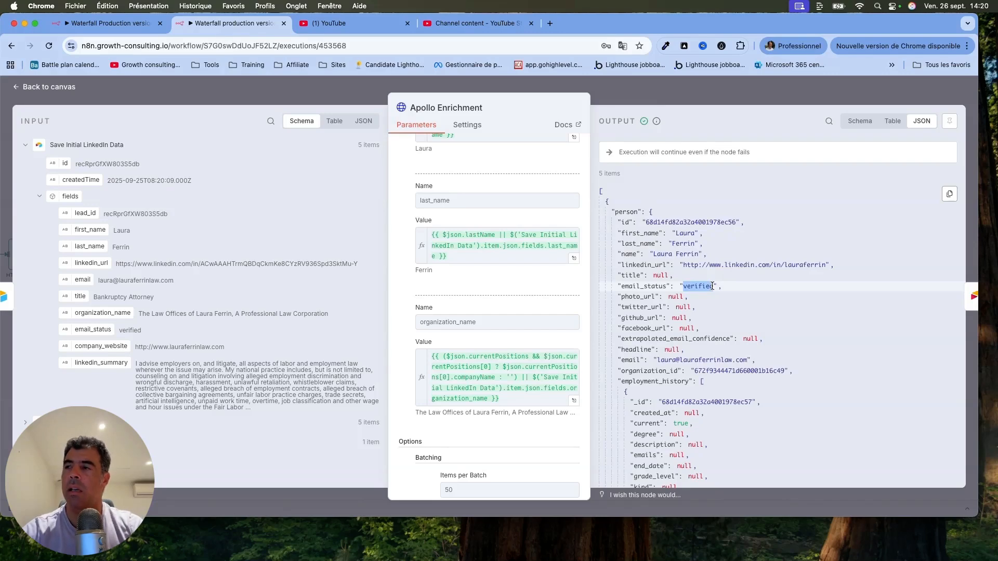
drag(657, 360, 747, 361)
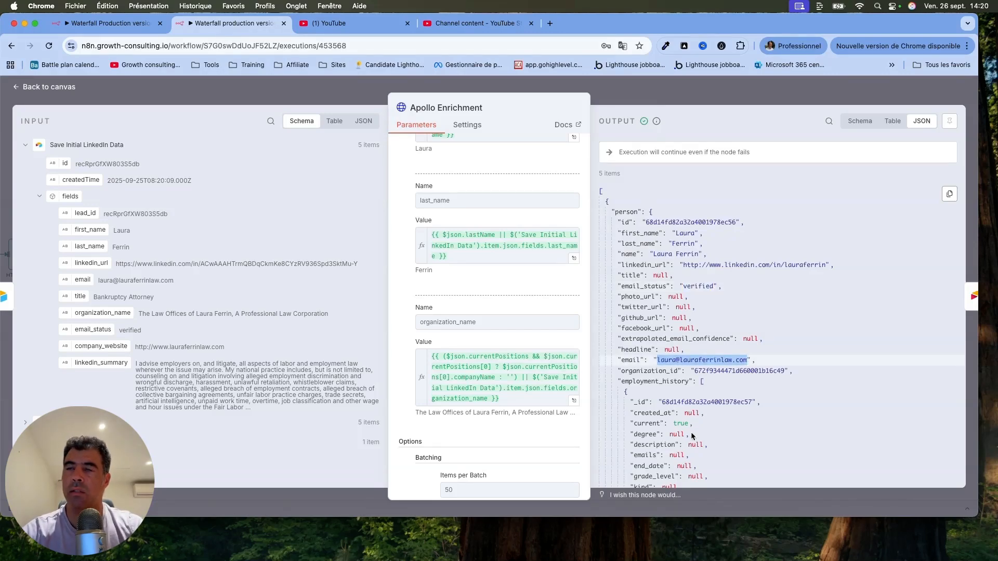
click(61, 87)
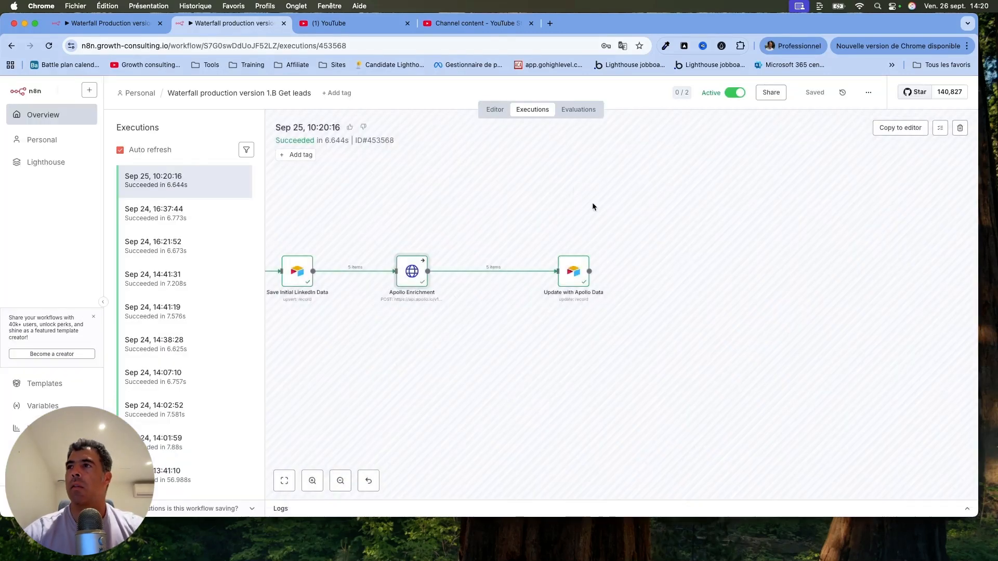
Examine the matching column and the field mappings under Values to Update in the Update with Apollo Data node.
double_click(572, 270)
scroll(568, 272, down, 5)
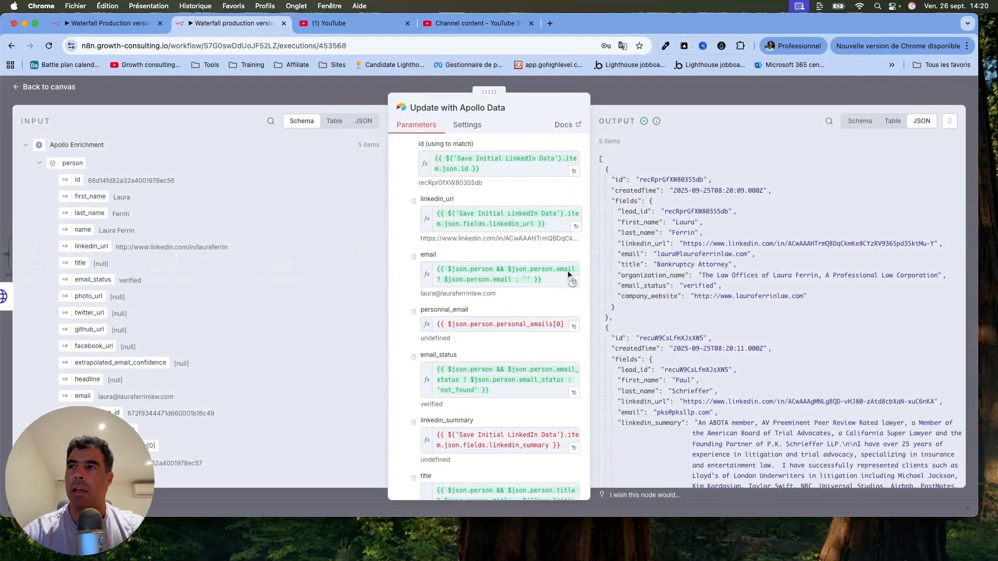
scroll(568, 274, up, 3)
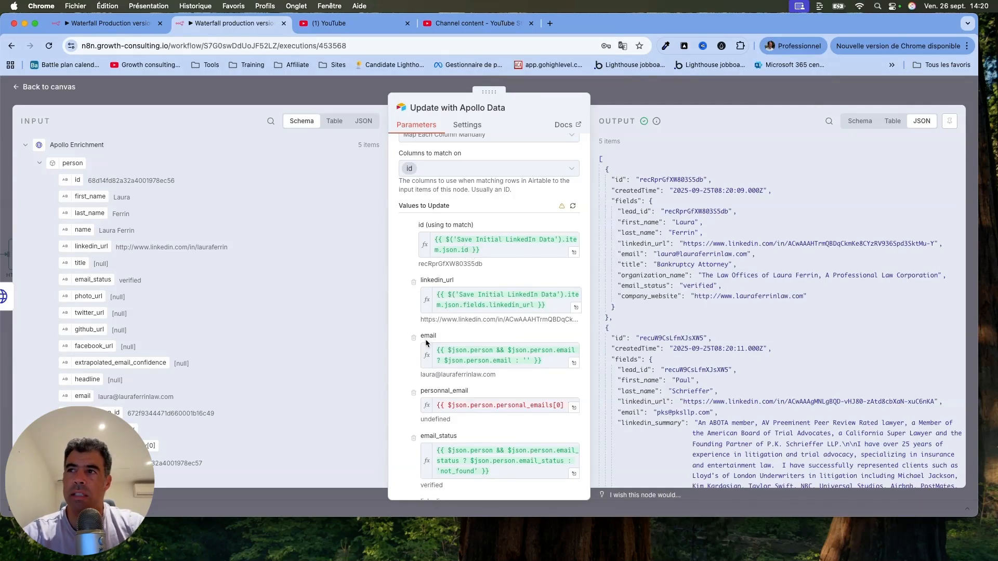
scroll(456, 395, down, 5)
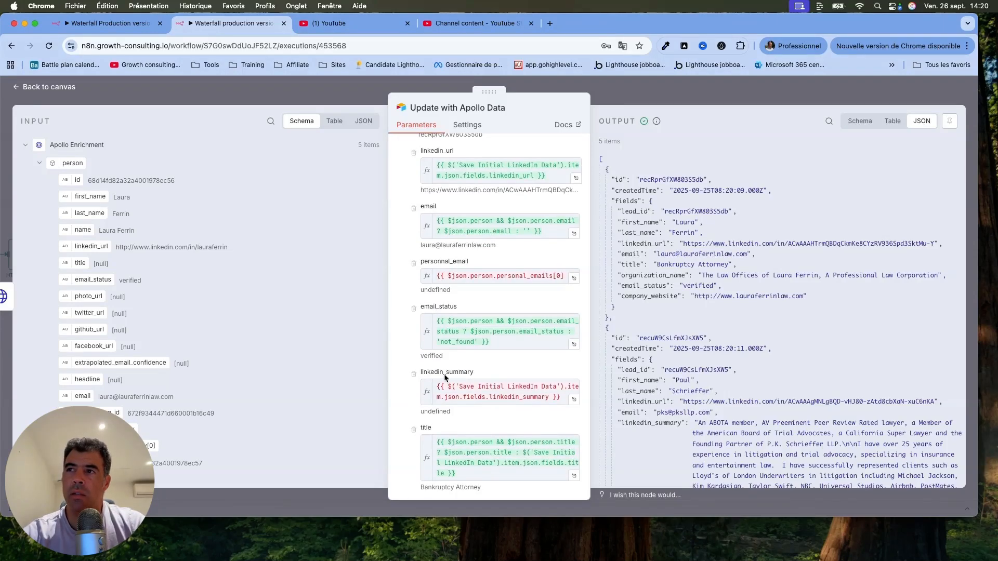
scroll(444, 377, down, 4)
scroll(455, 337, down, 4)
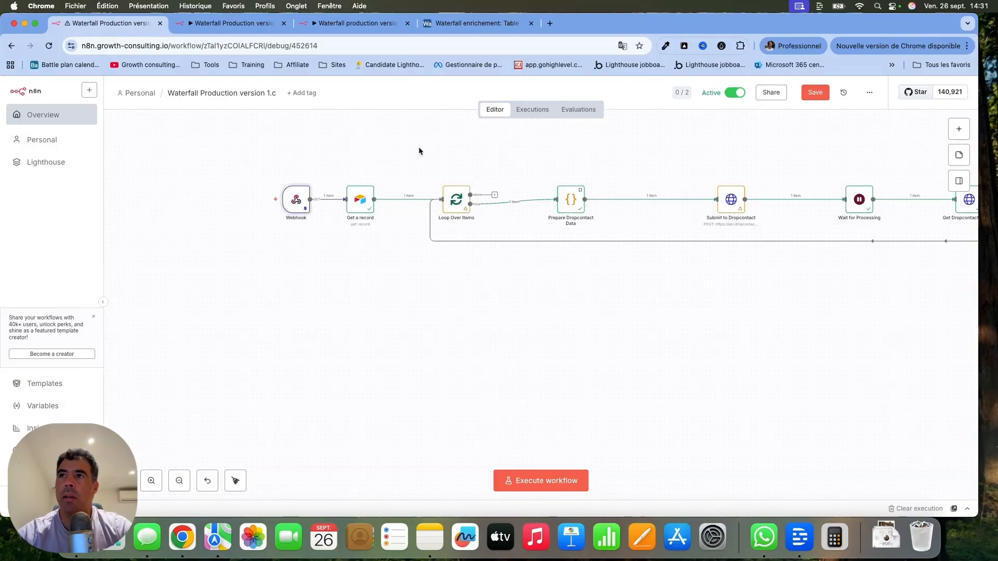
Move the Webhook node away from the Get a record node, copy its production URL, and return to the canvas.
drag(292, 203, 202, 204)
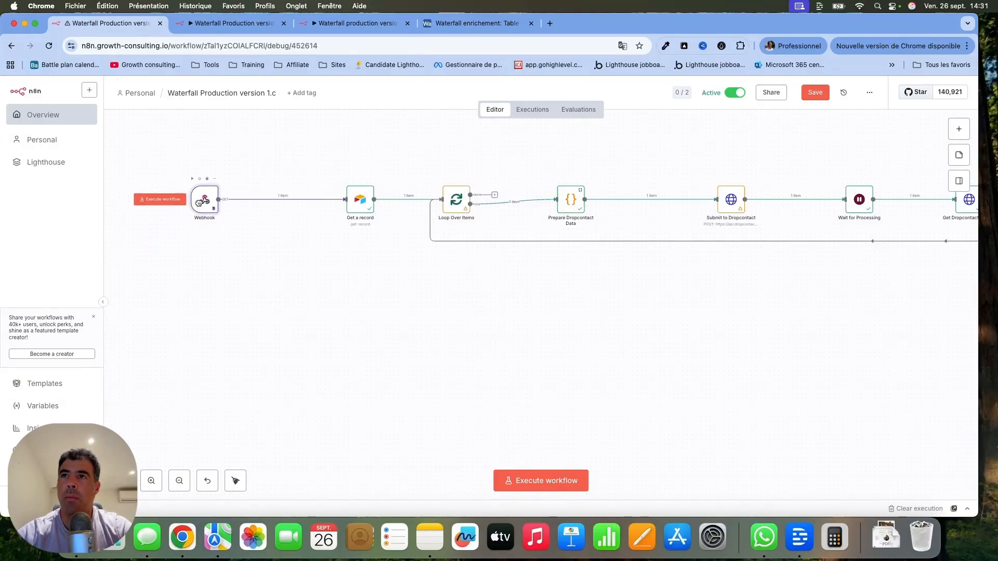
double_click(199, 203)
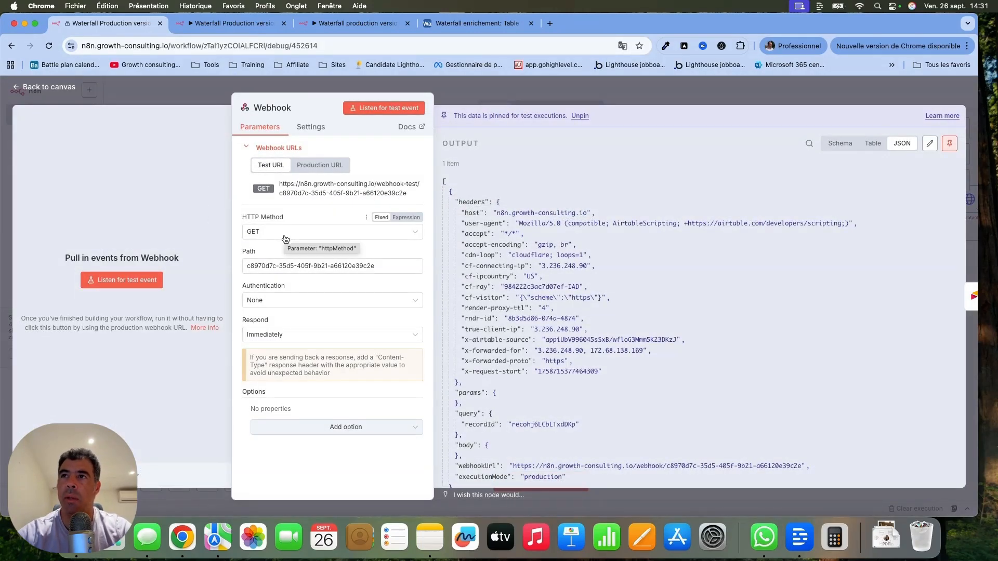
click(334, 166)
click(326, 188)
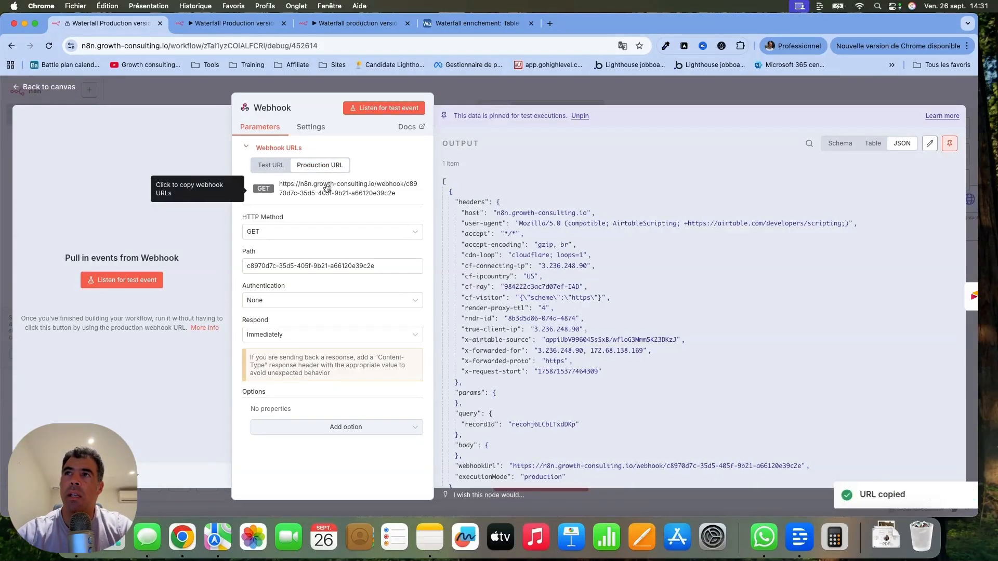
click(45, 88)
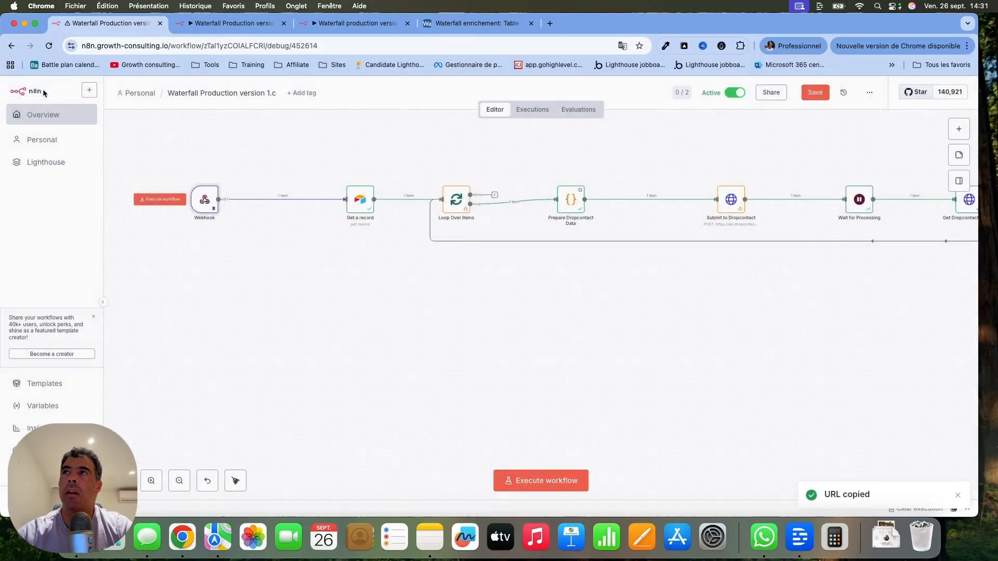
Switch to the Airtable automation and review its trigger conditions, highlighting the verified and not_found values for email_status.
click(478, 24)
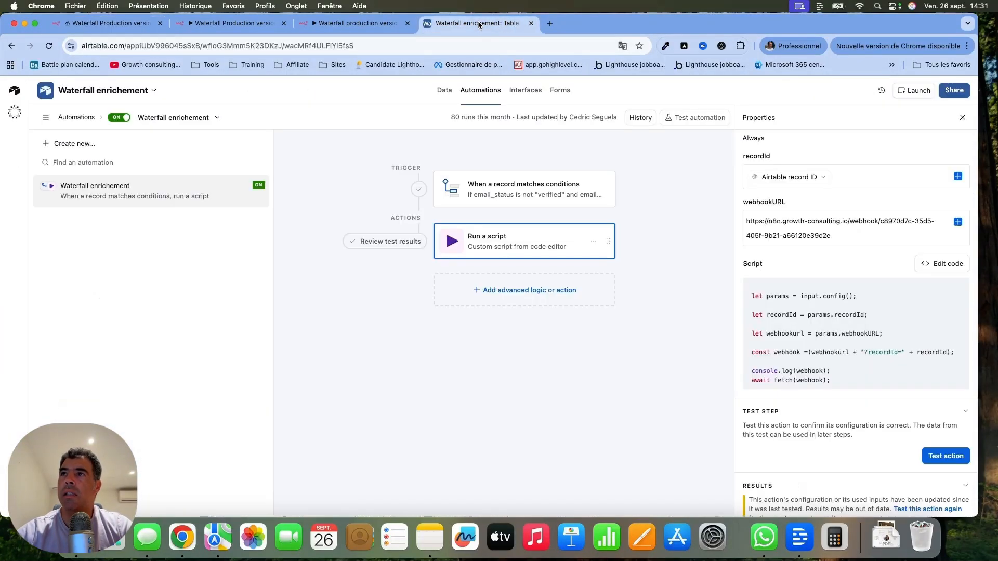
click(514, 201)
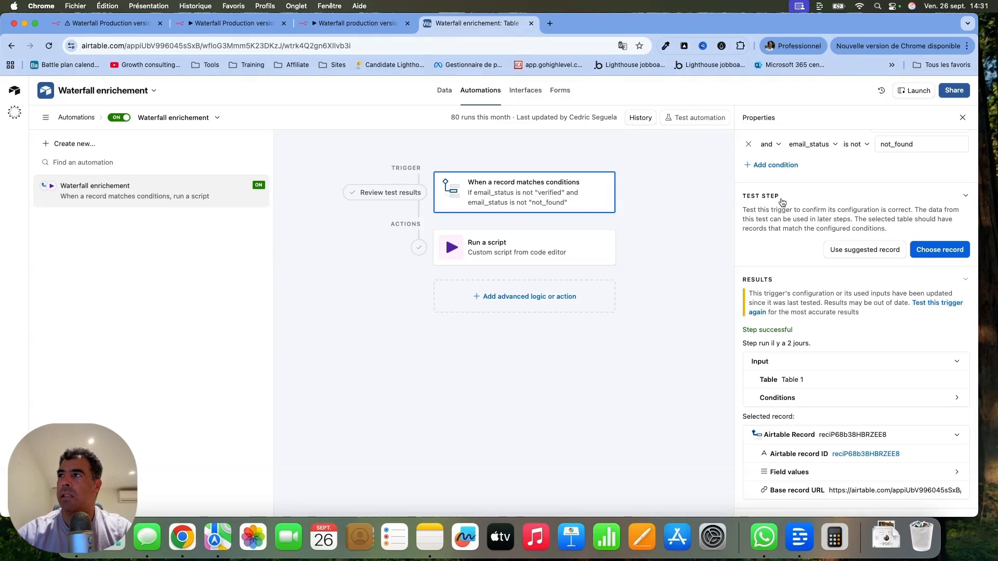
scroll(782, 202, up, 2)
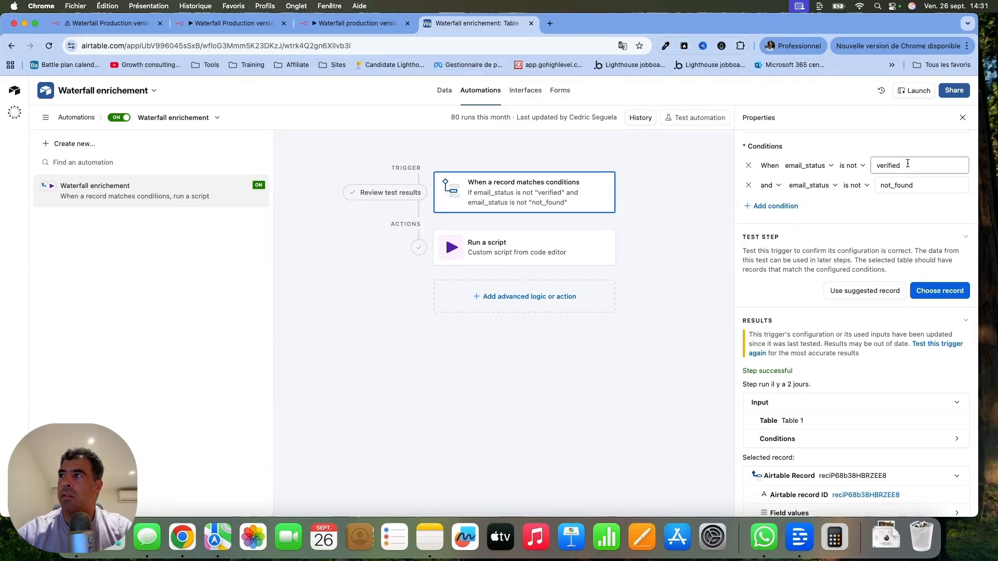
drag(907, 164, 849, 167)
drag(923, 184, 849, 186)
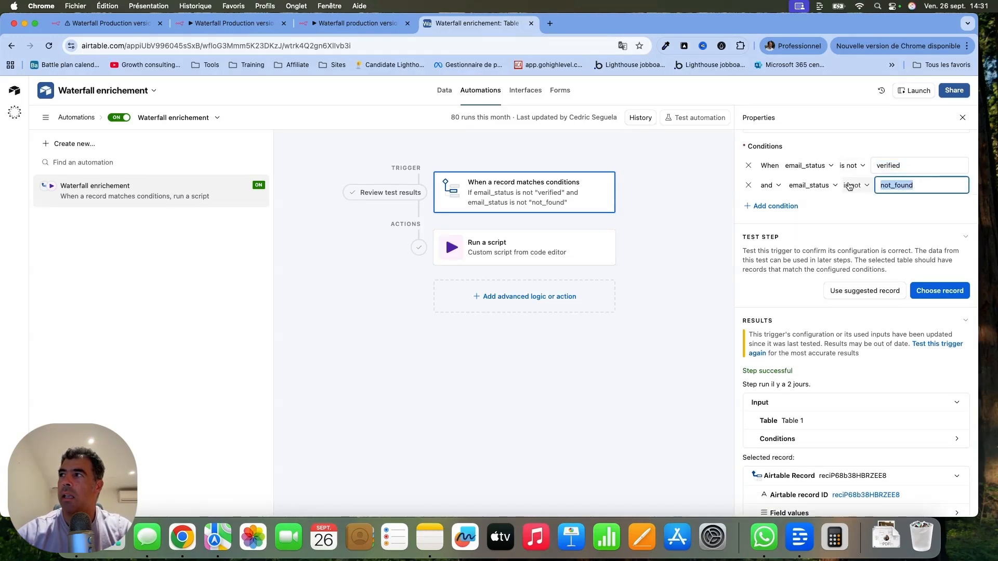
Examine the code of the Run a script action and highlight its recordId input variable.
click(588, 252)
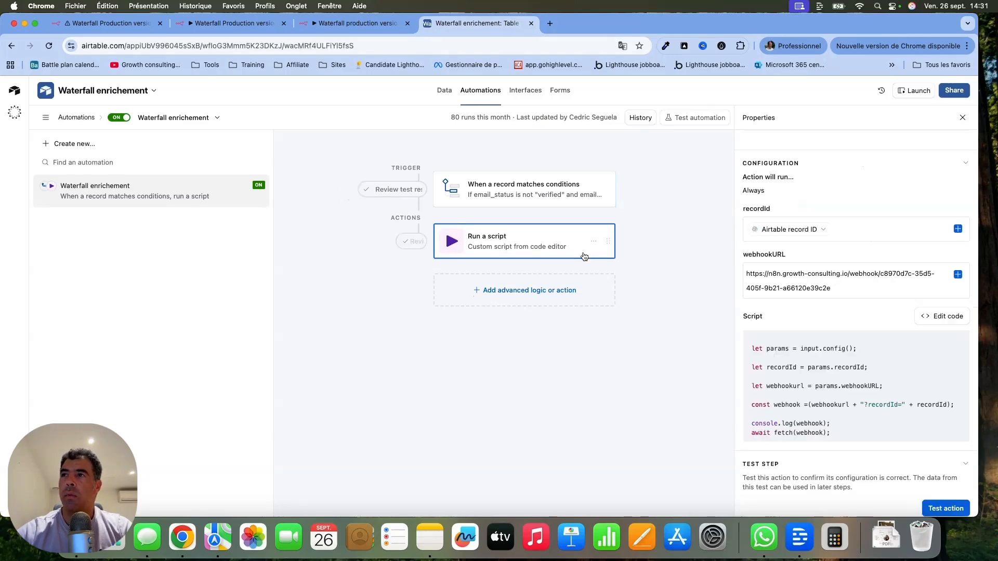
click(941, 316)
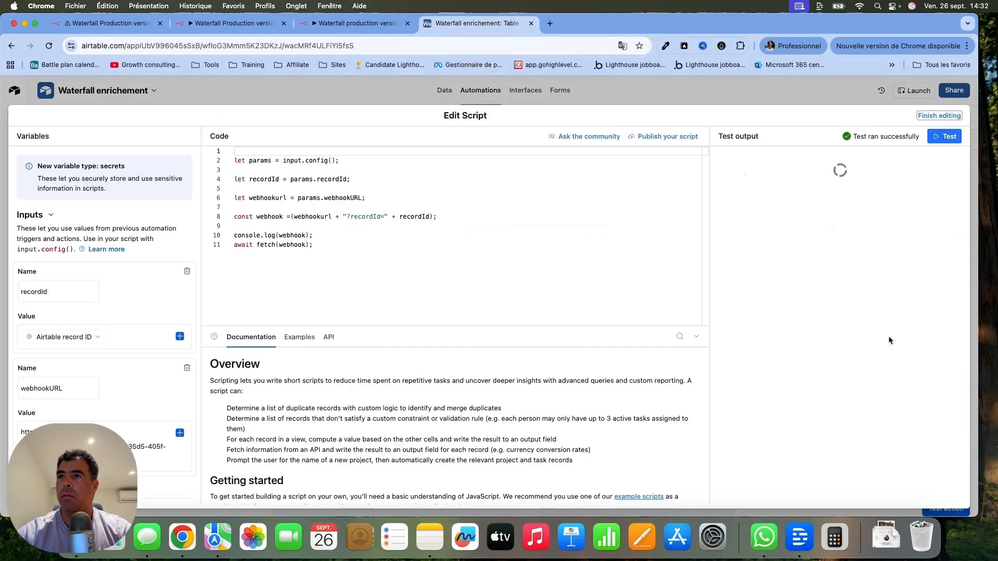
click(269, 162)
key(super+a)
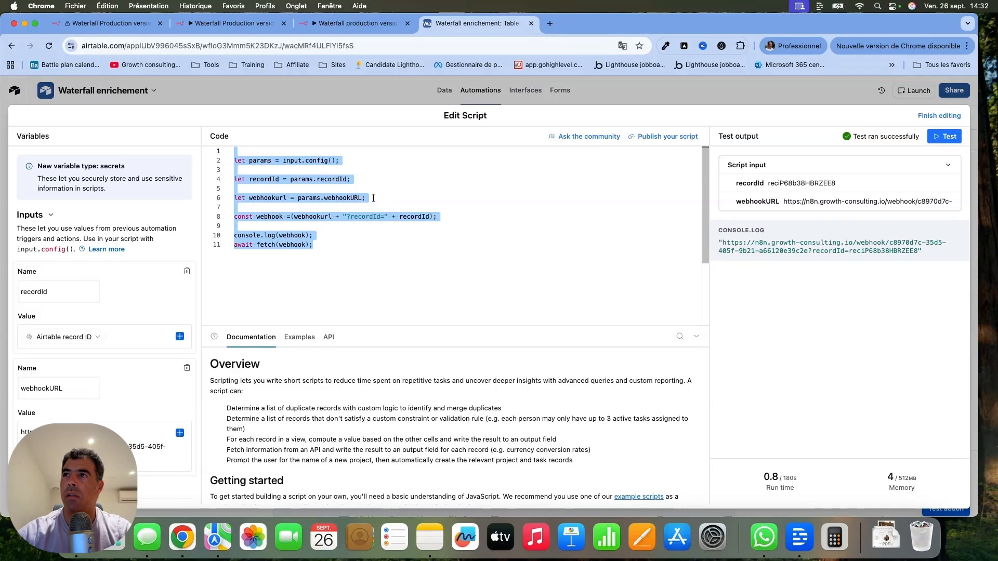
click(336, 245)
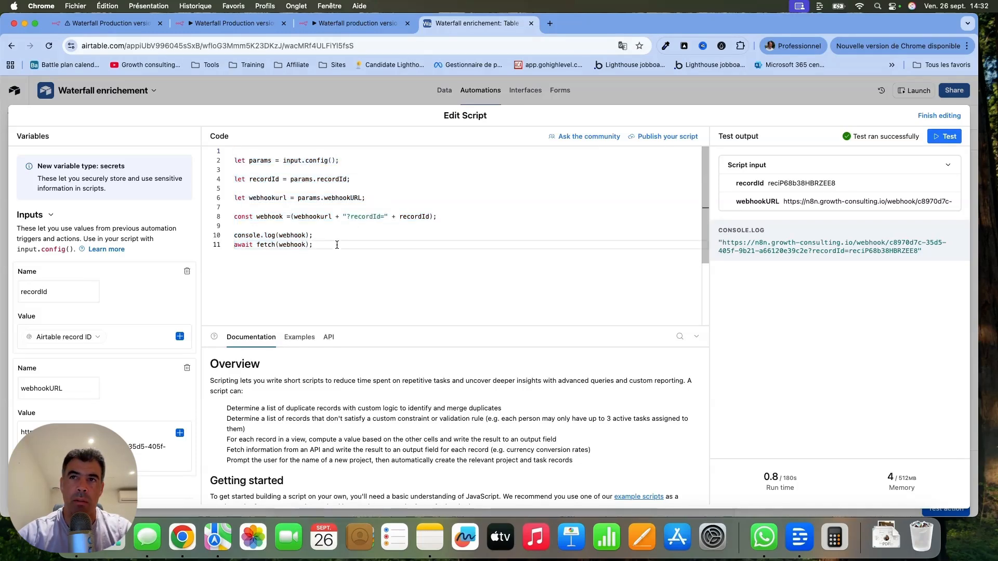
double_click(34, 292)
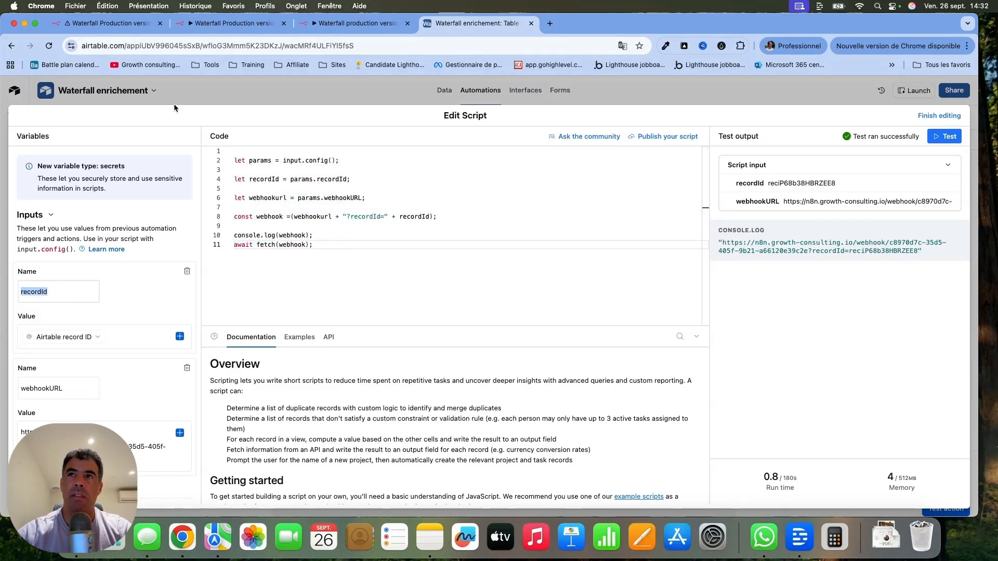
click(185, 80)
Back in the n8n workflow, move the Get a record node closer to Webhook and review its Airtable parameters and JSON output.
click(112, 28)
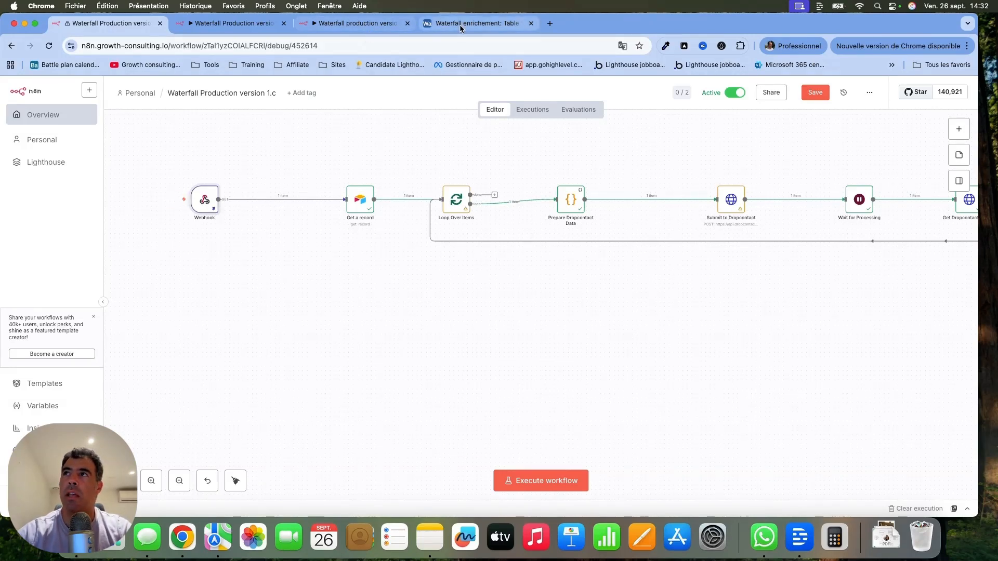
mouse_move(164, 207)
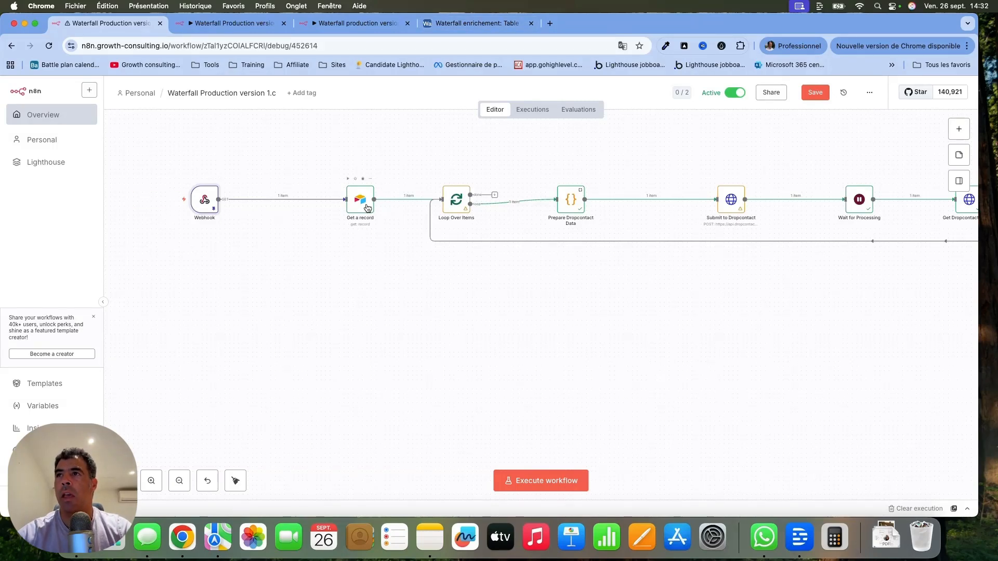
drag(367, 204, 312, 203)
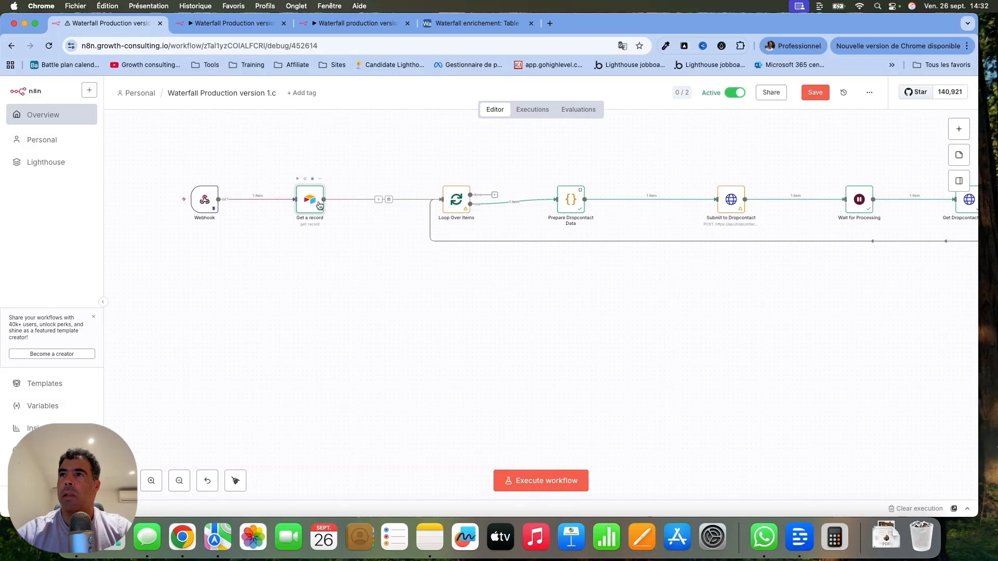
double_click(309, 201)
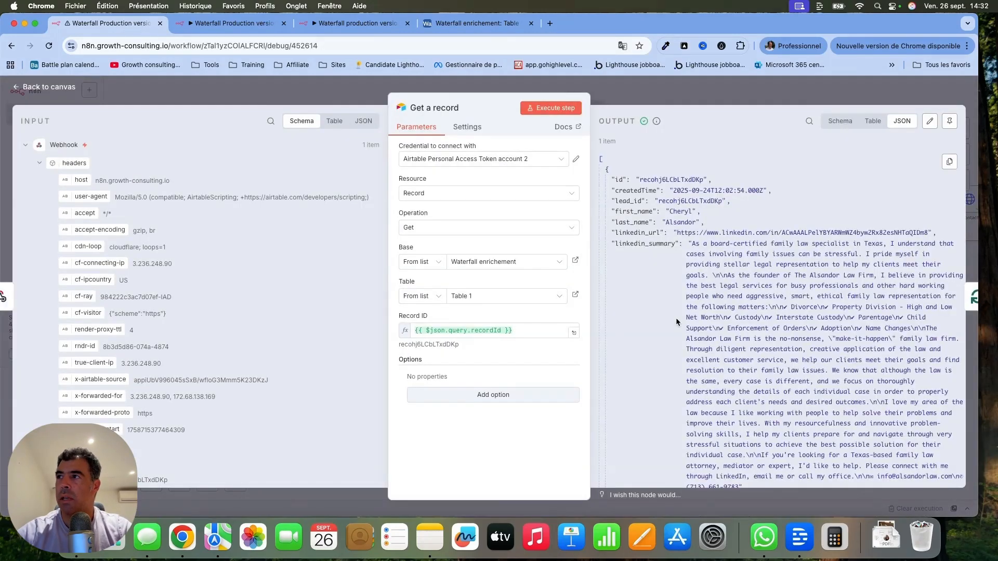
scroll(675, 317, down, 5)
scroll(676, 317, up, 3)
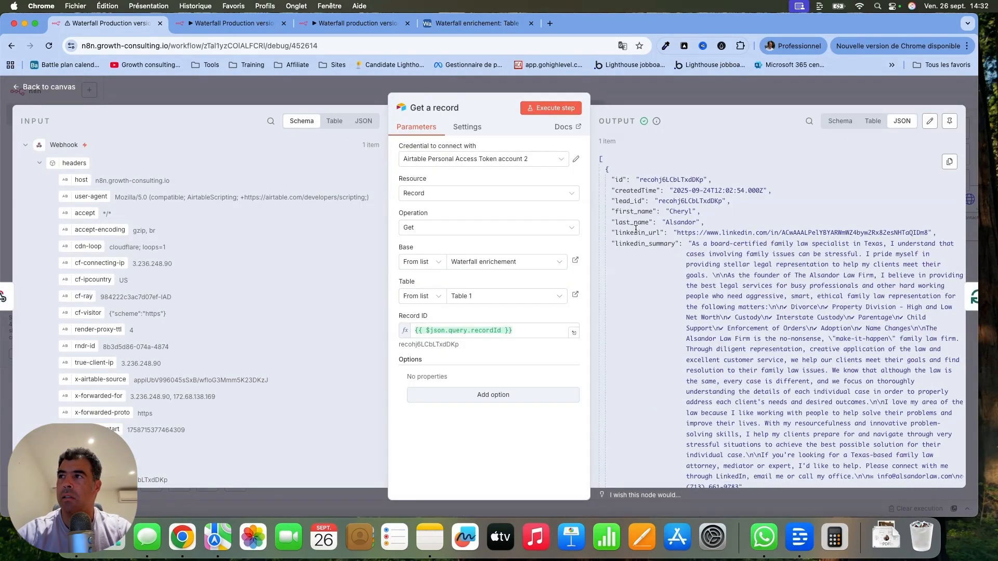
scroll(637, 244, down, 3)
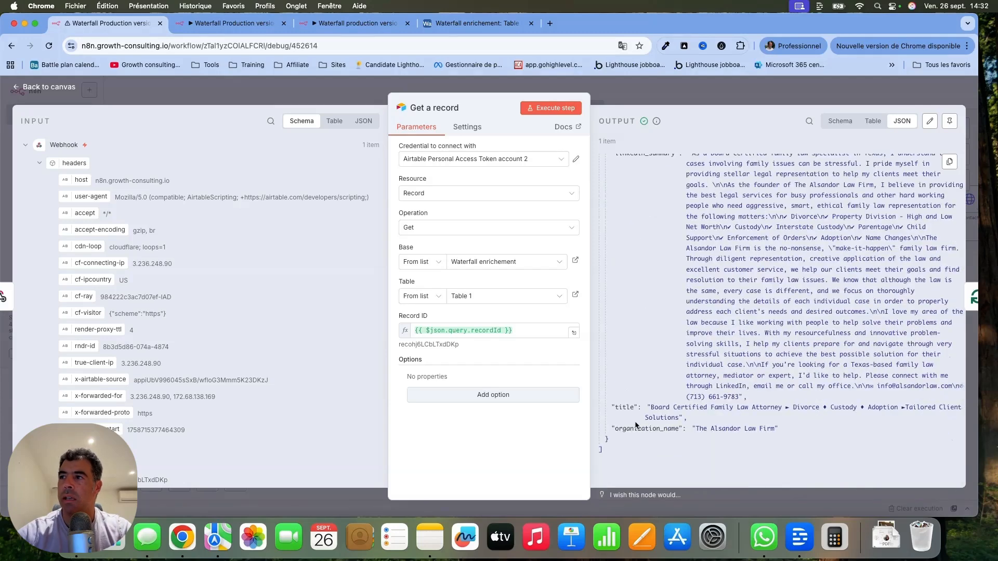
click(58, 89)
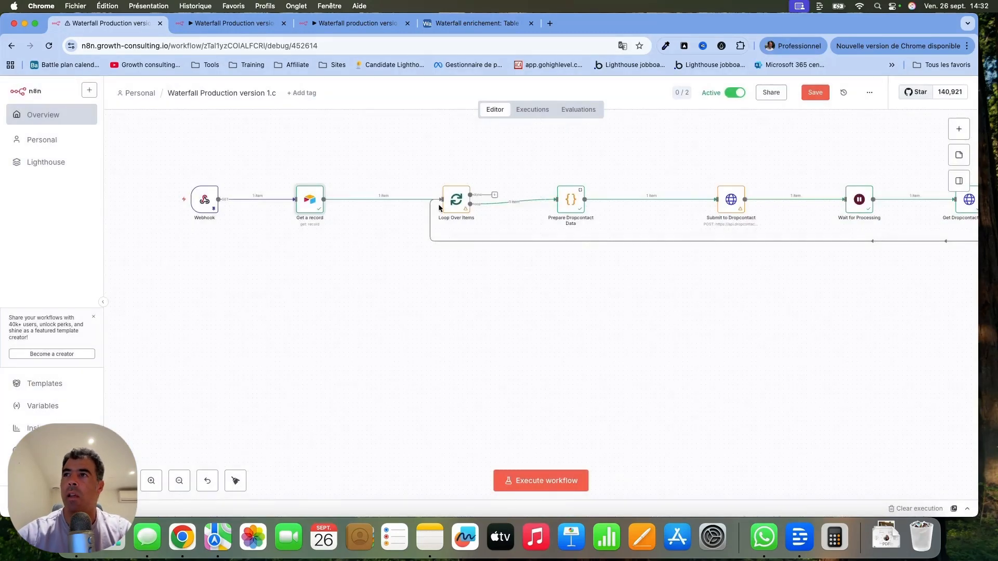
Review the JavaScript code and output of the Prepare Dropcontact Data node, and return to the canvas.
scroll(448, 151, right, 5)
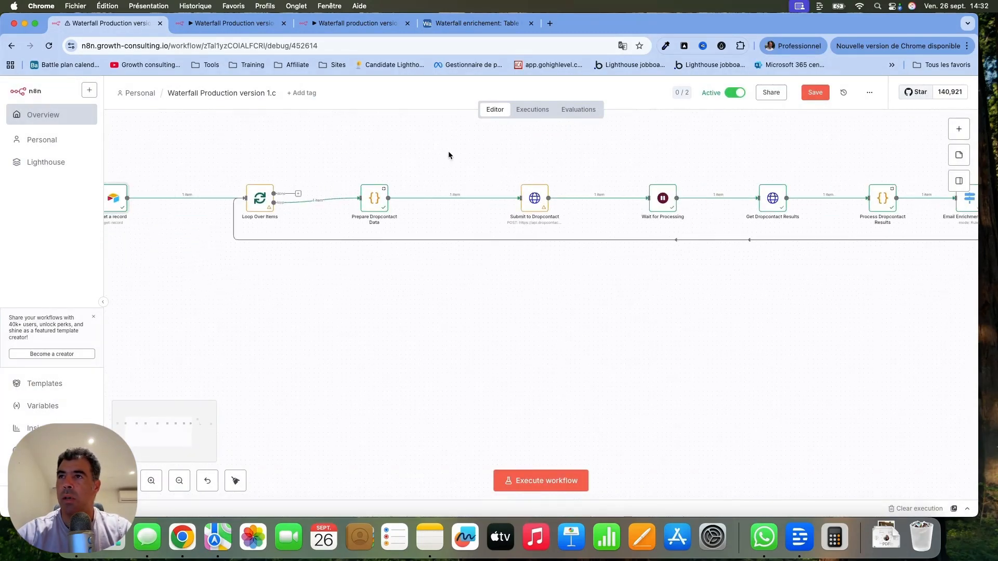
double_click(373, 203)
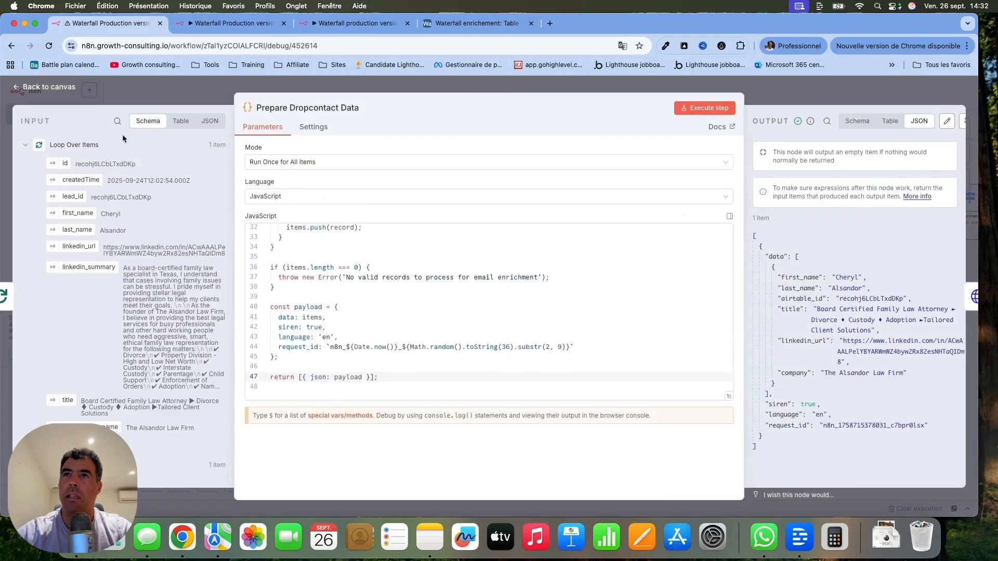
click(29, 88)
Review the request settings and outputs of the Submit to Dropcontact and Get Dropcontact Results nodes.
scroll(433, 228, right, 3)
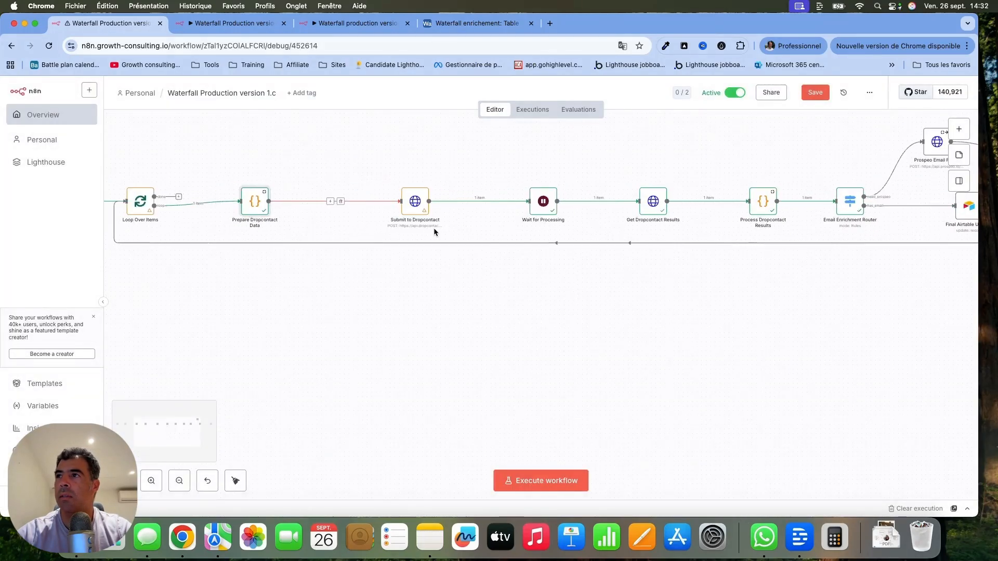
double_click(414, 202)
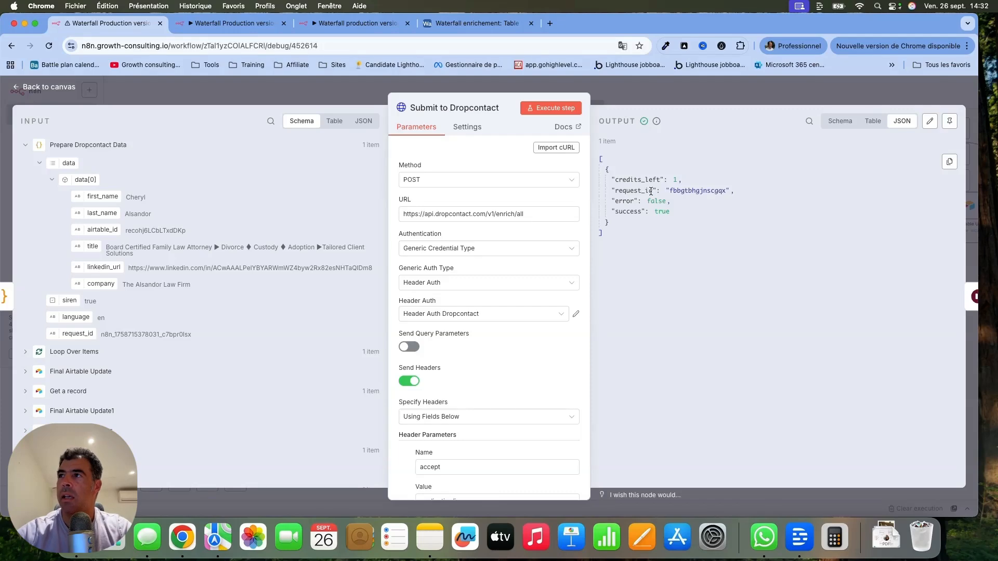
click(47, 88)
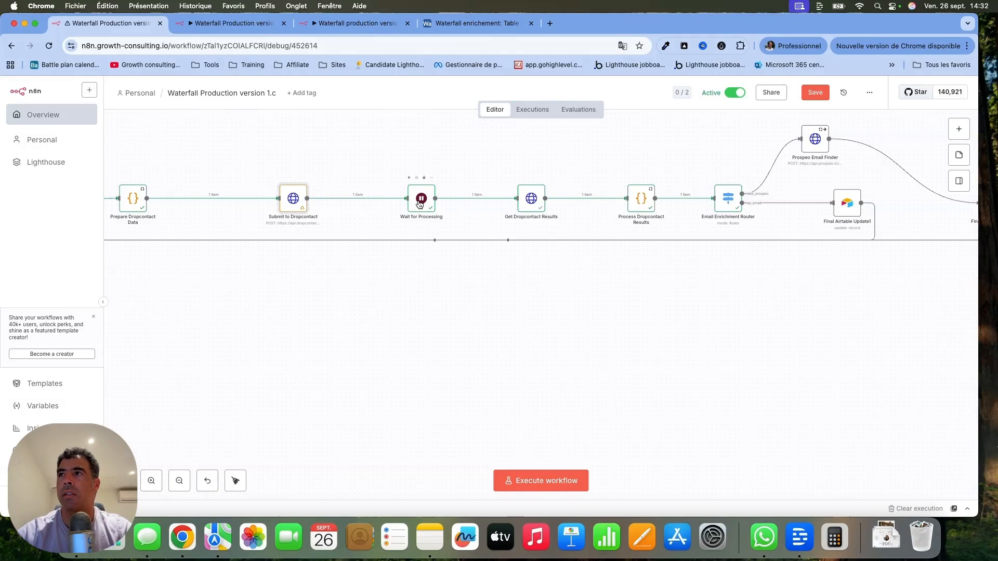
double_click(529, 199)
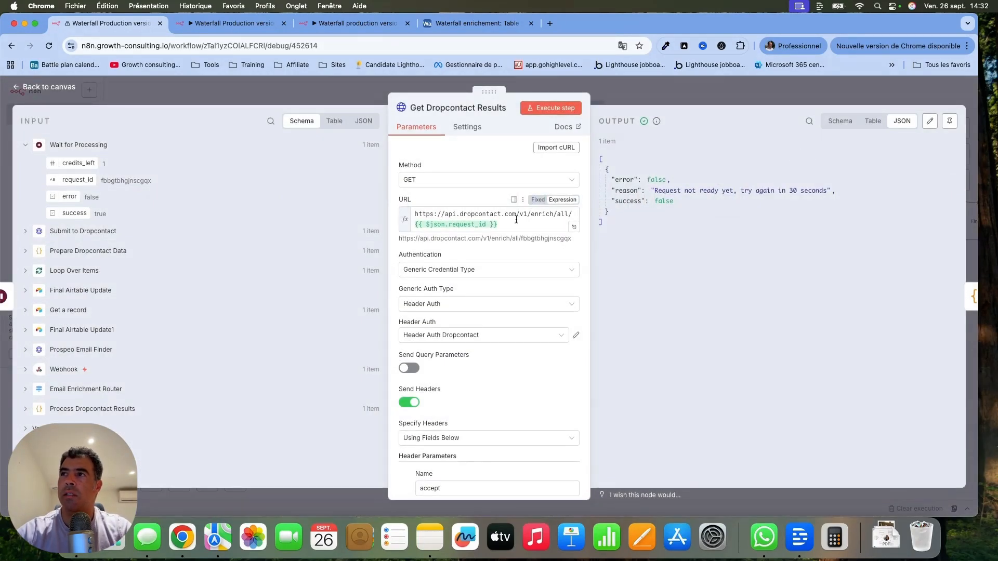
key(Escape)
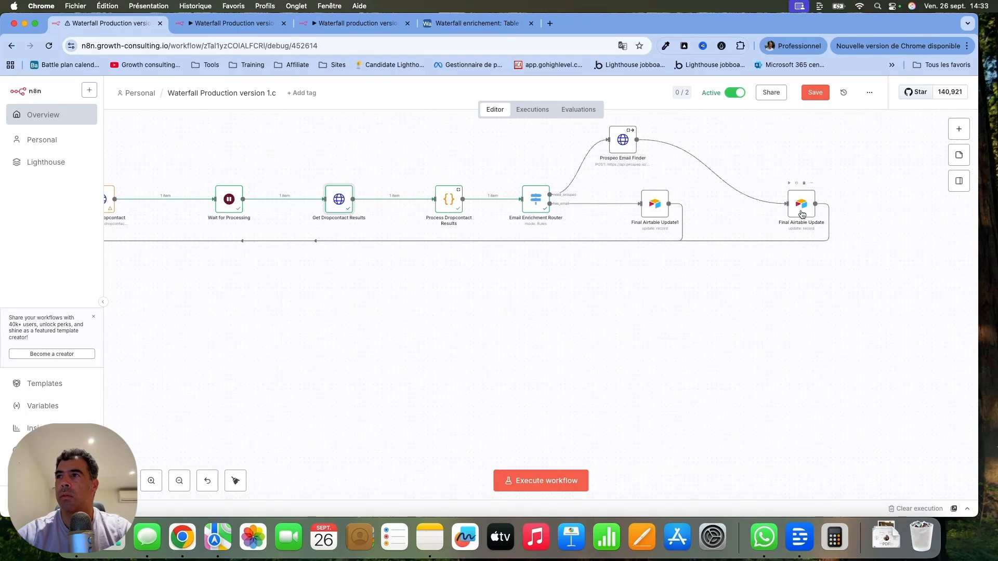
Go back to the start of the workflow and move the Webhook node farther from the Get a record node.
scroll(773, 289, left, 5)
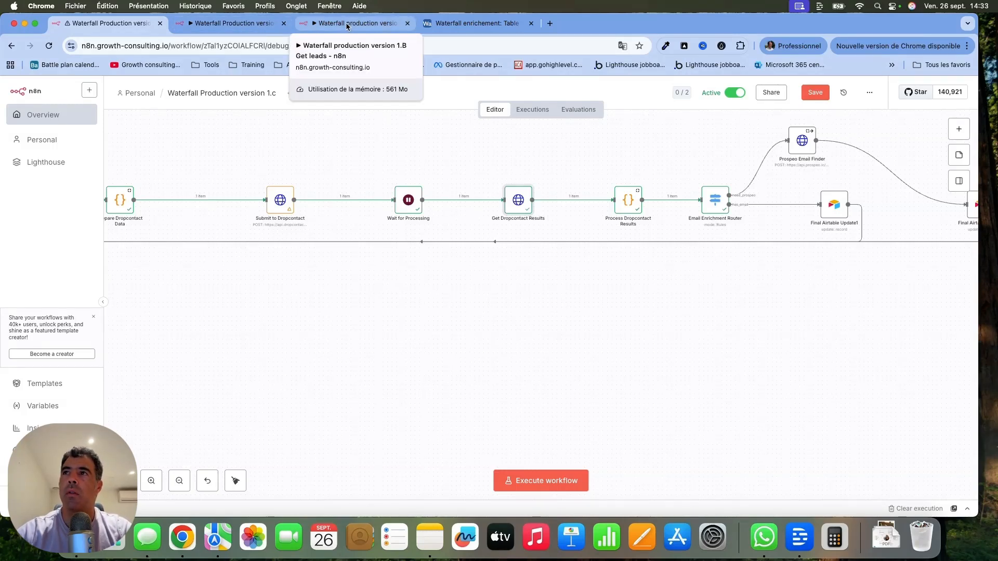
scroll(295, 145, left, 10)
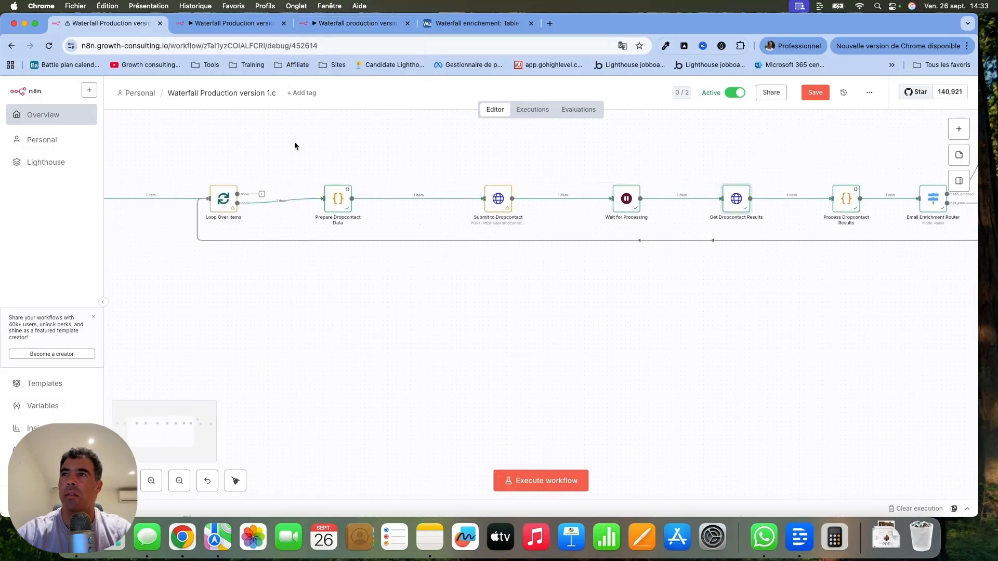
scroll(294, 141, left, 10)
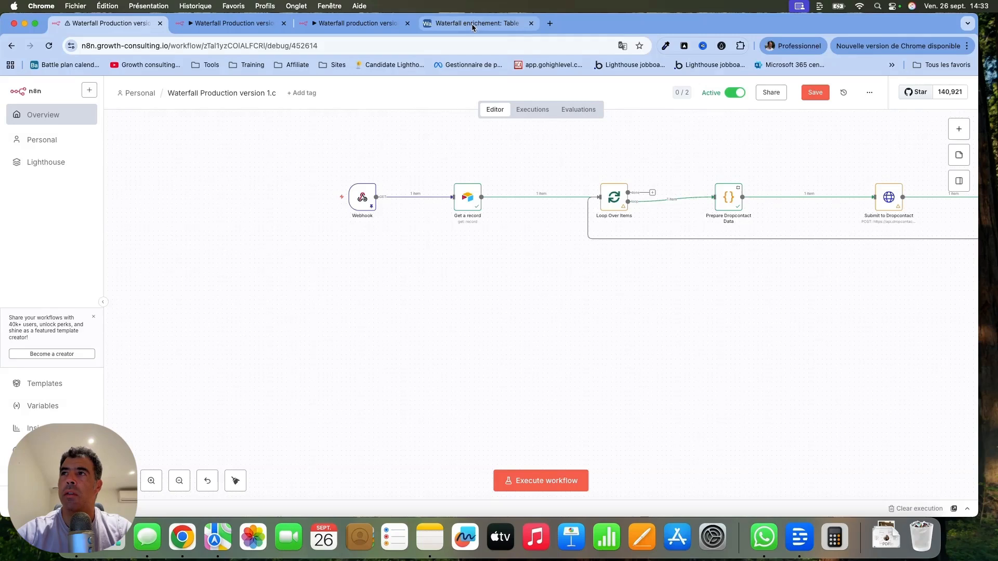
drag(362, 197, 234, 194)
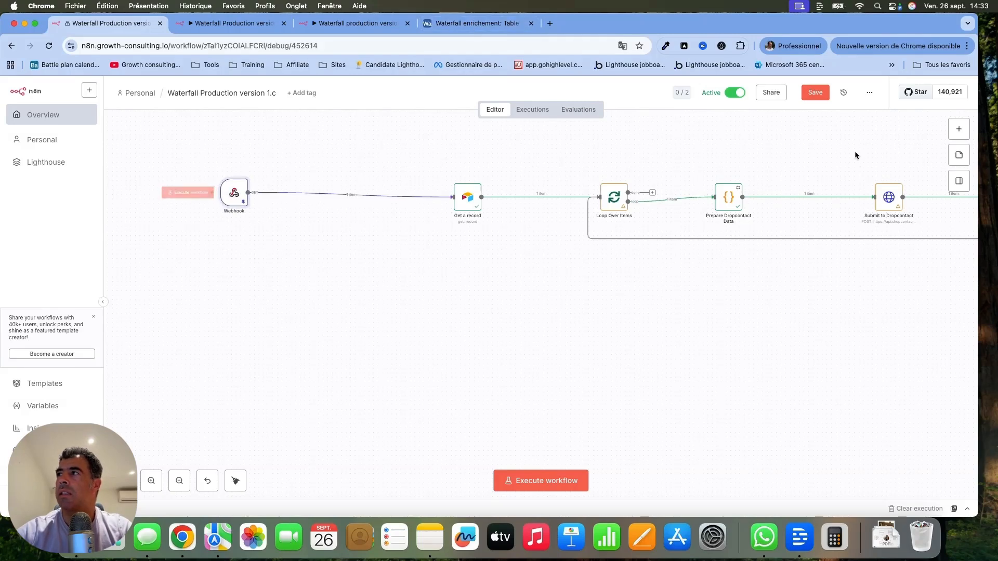
Add a Schedule Trigger node with its default rule and place it below the Webhook node.
click(958, 129)
text(shce)
key(BackSpace)
key(BackSpace)
key(BackSpace)
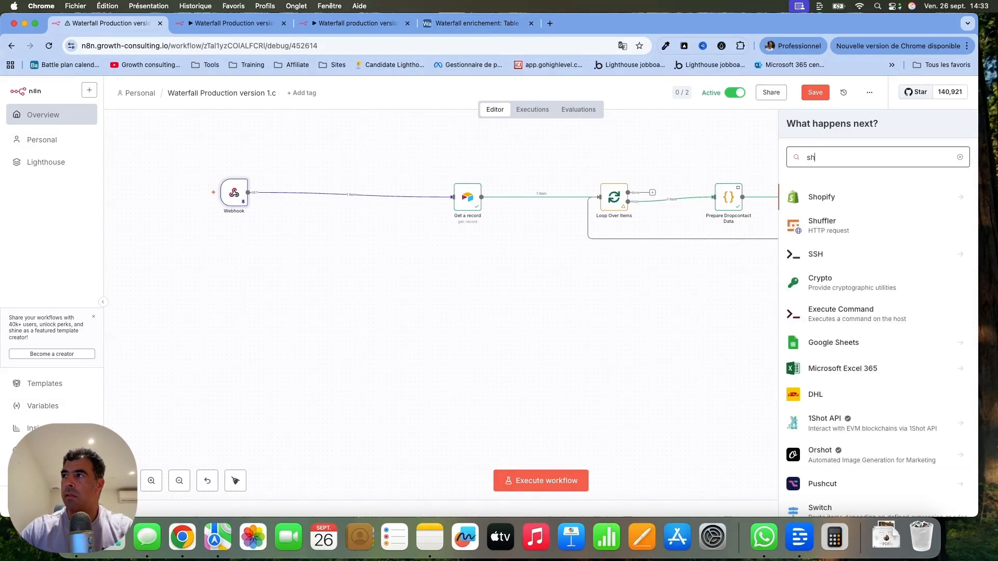
text(ched)
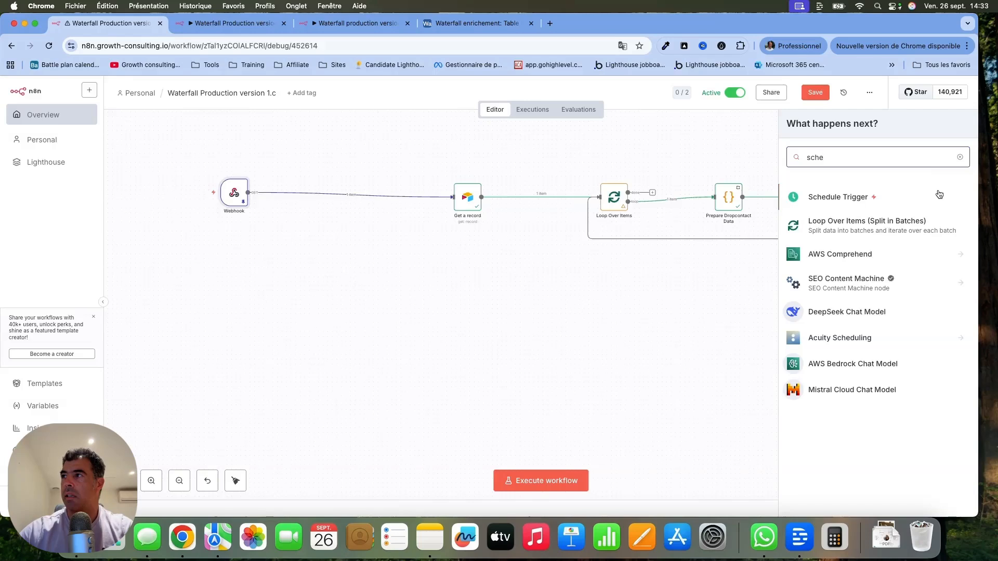
click(892, 201)
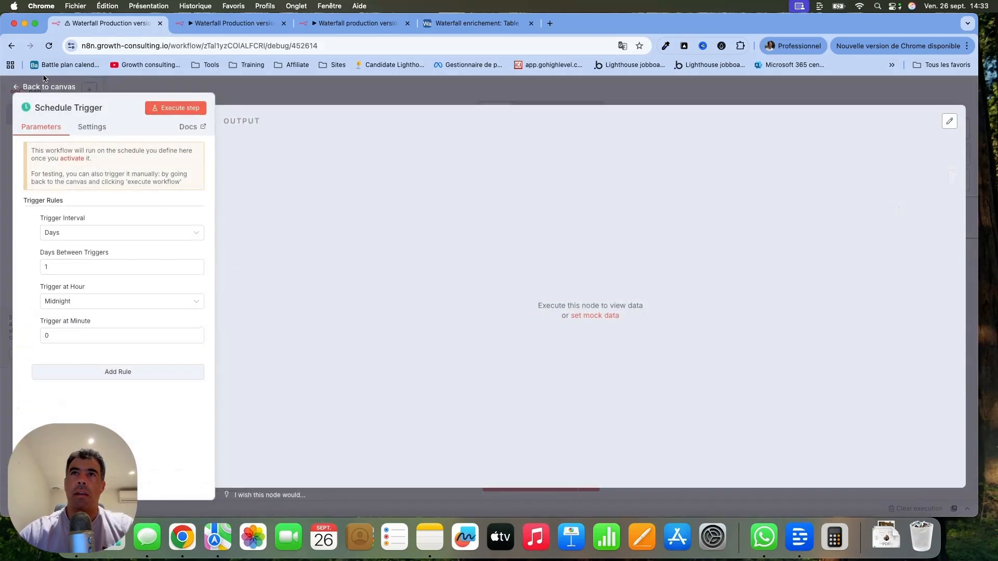
click(44, 86)
drag(293, 193, 201, 274)
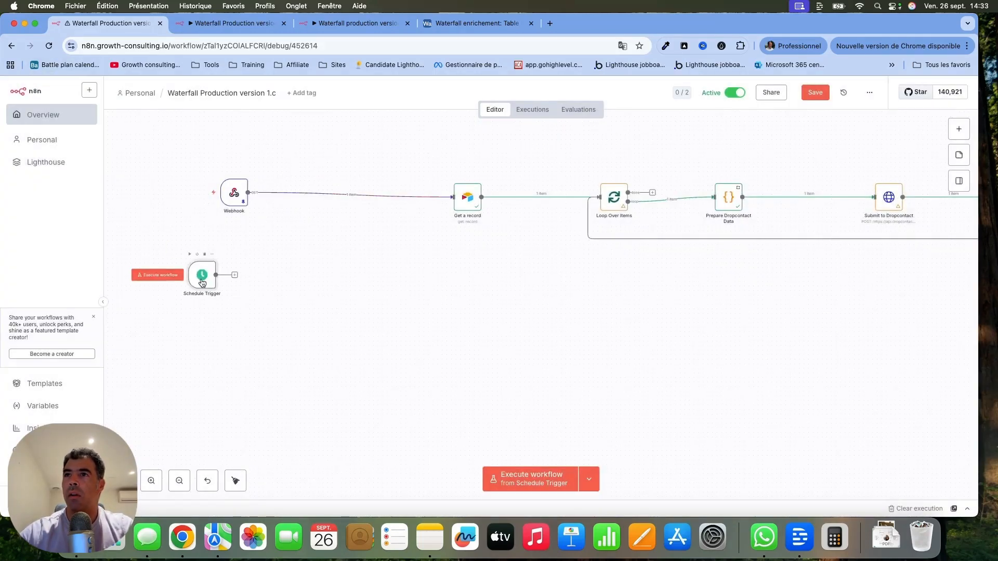
Switch to the Airtable automation and review the Run a script action's recordId, webhookURL and script code.
click(347, 195)
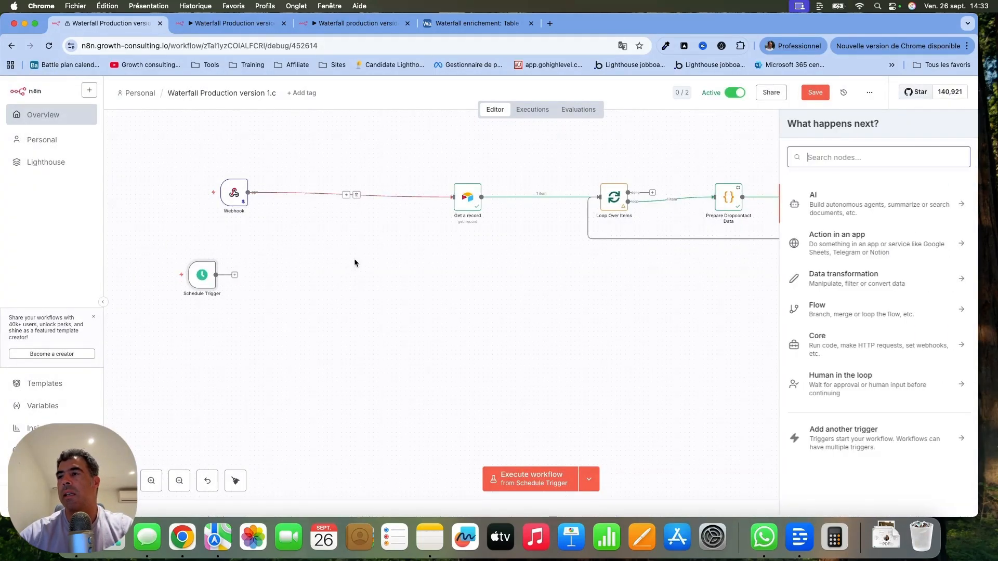
click(488, 23)
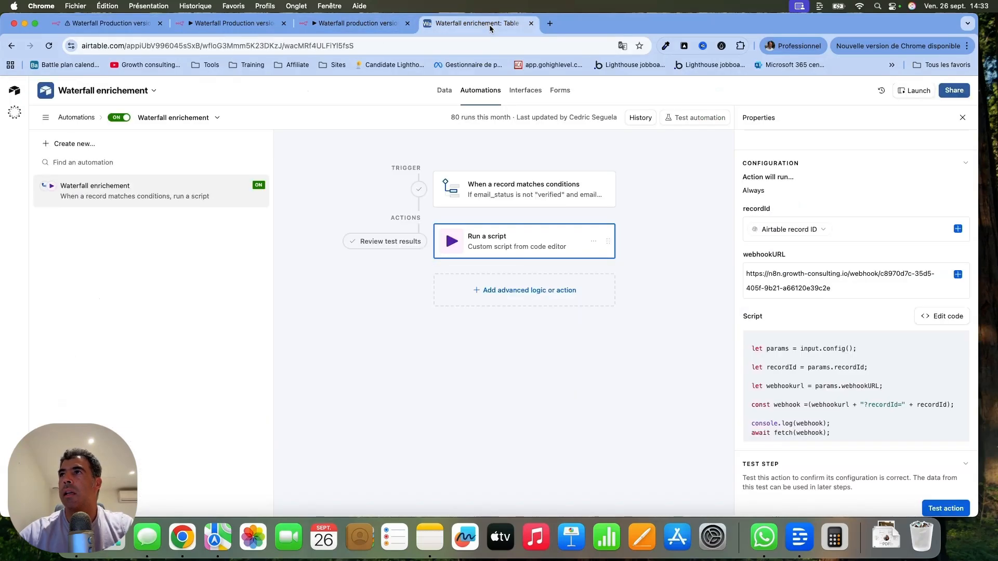
scroll(813, 351, down, 2)
scroll(813, 350, up, 5)
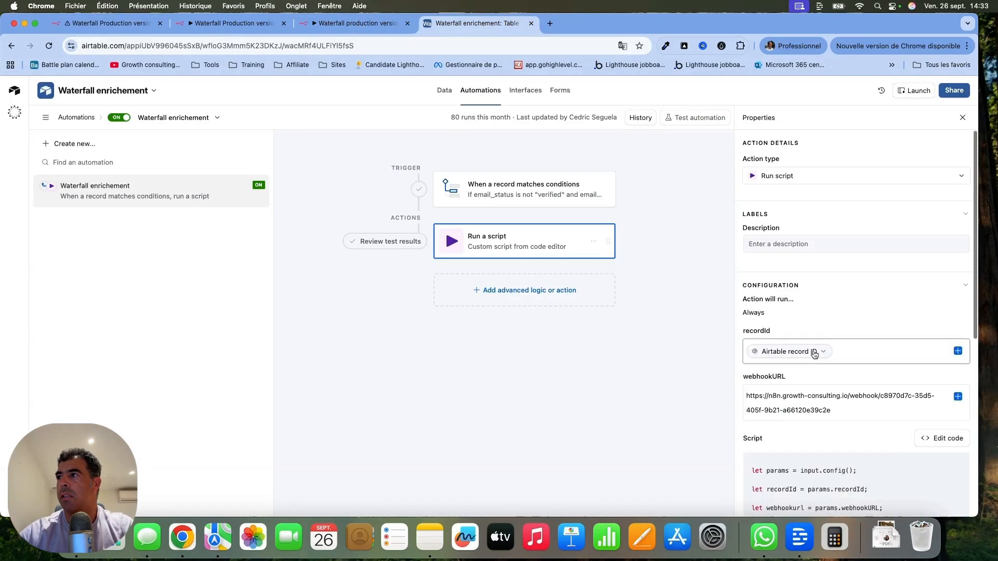
scroll(828, 339, down, 3)
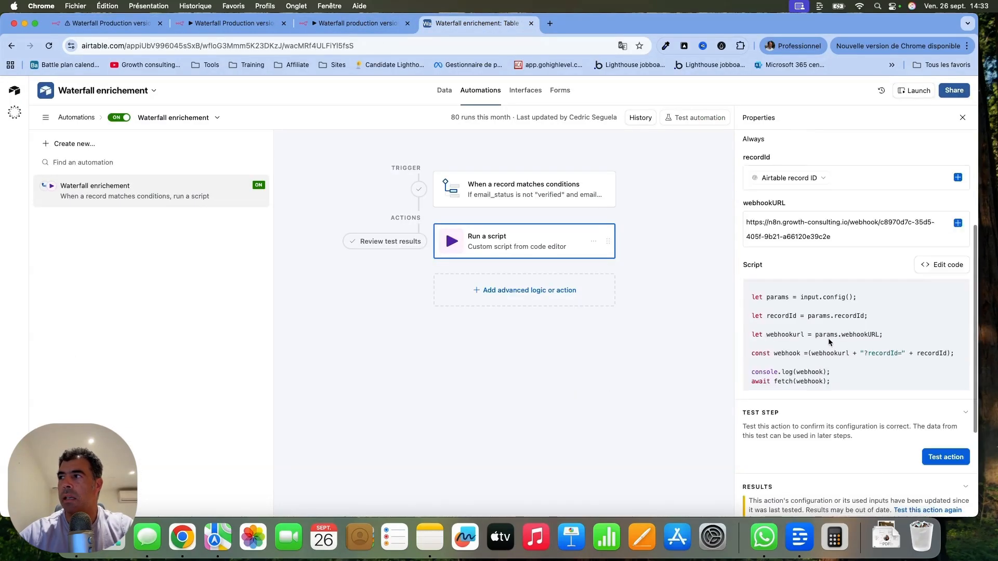
scroll(828, 338, up, 3)
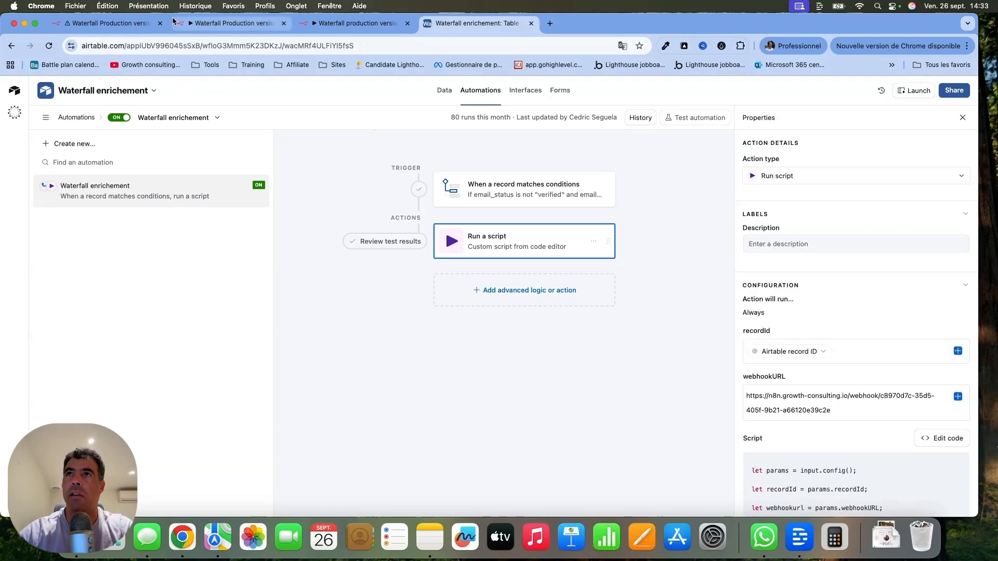
Return to the n8n workflow and examine the node chain from Get a record to Process Dropcontact Results.
click(103, 28)
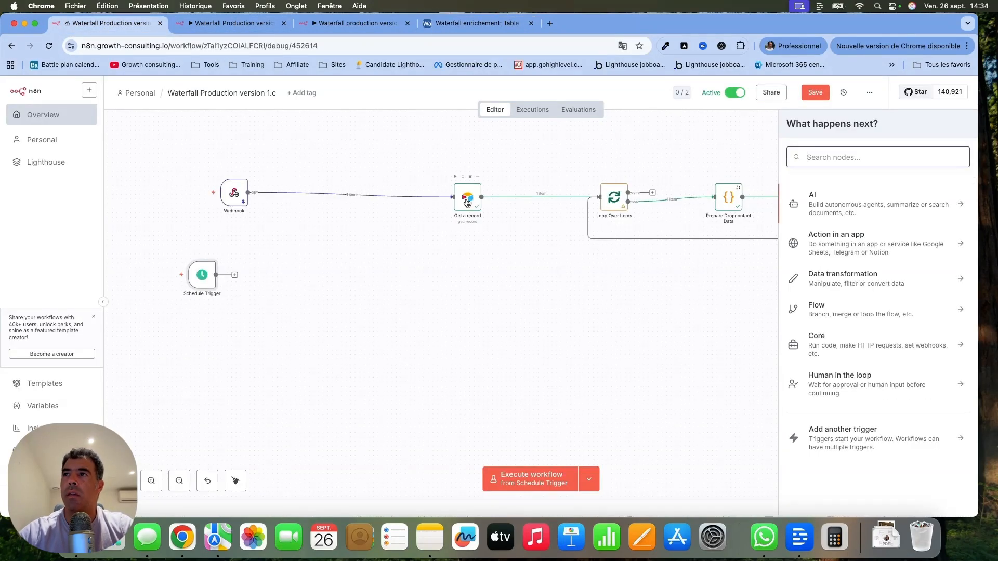
scroll(537, 274, right, 10)
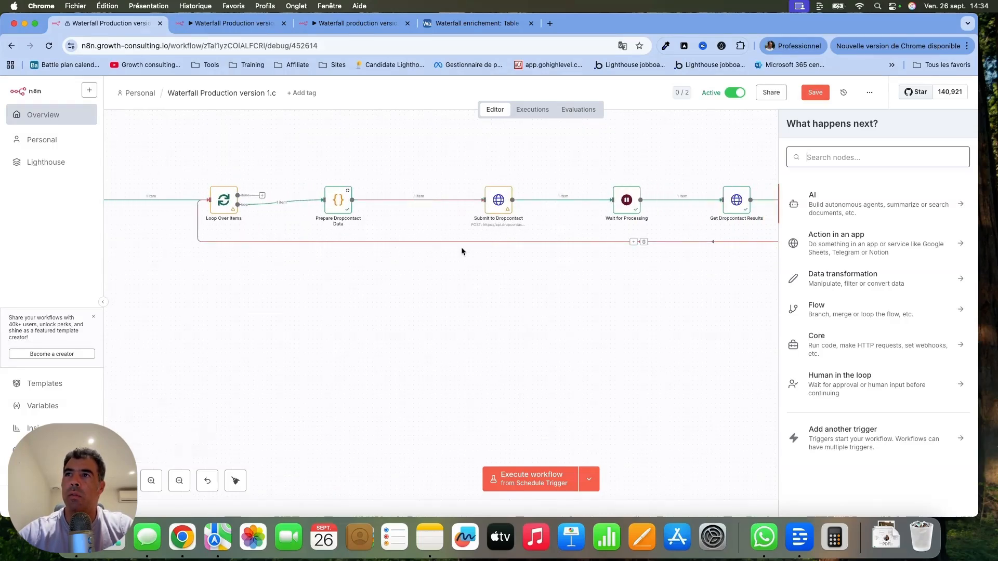
scroll(508, 169, right, 4)
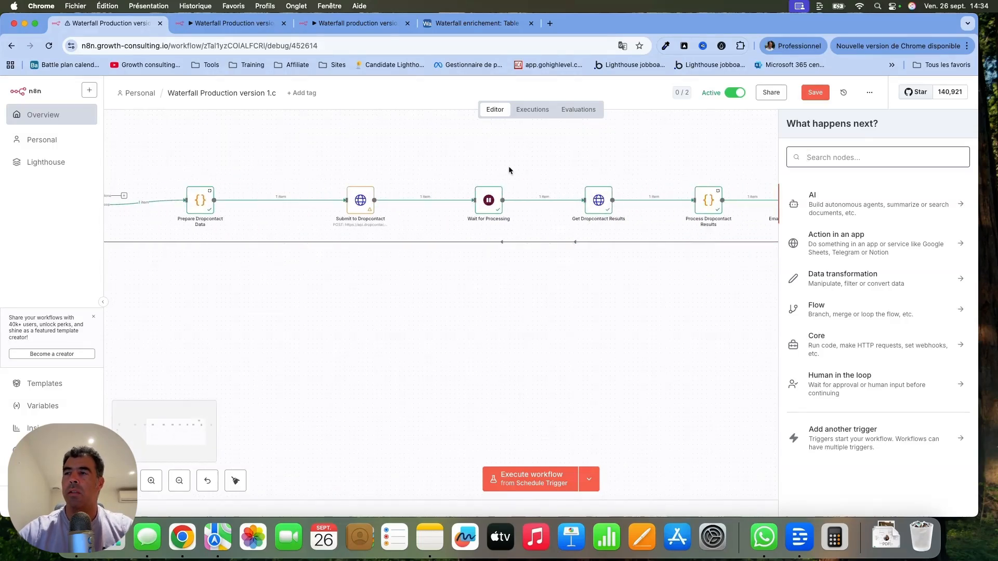
scroll(508, 170, left, 7)
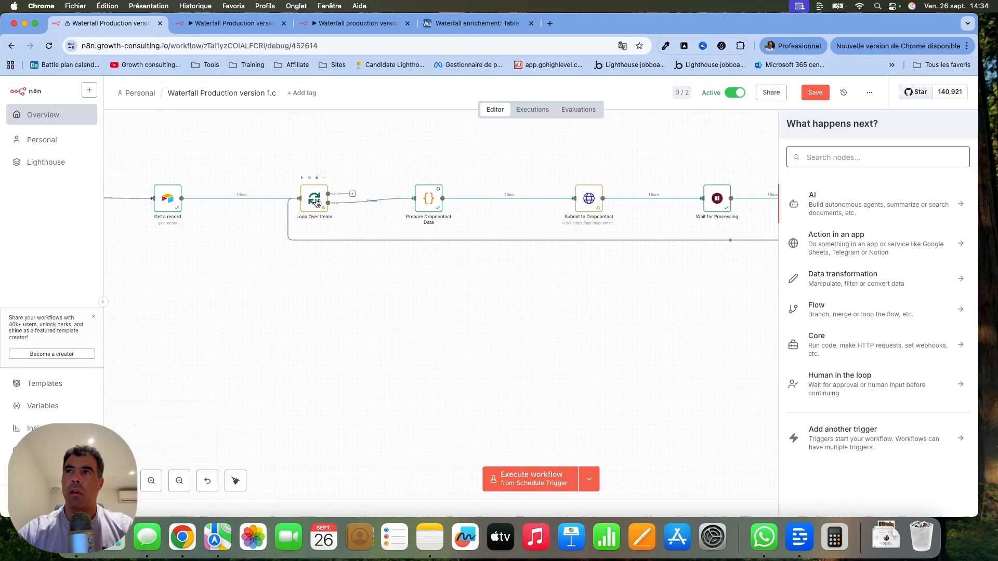
scroll(261, 292, left, 8)
scroll(261, 293, left, 4)
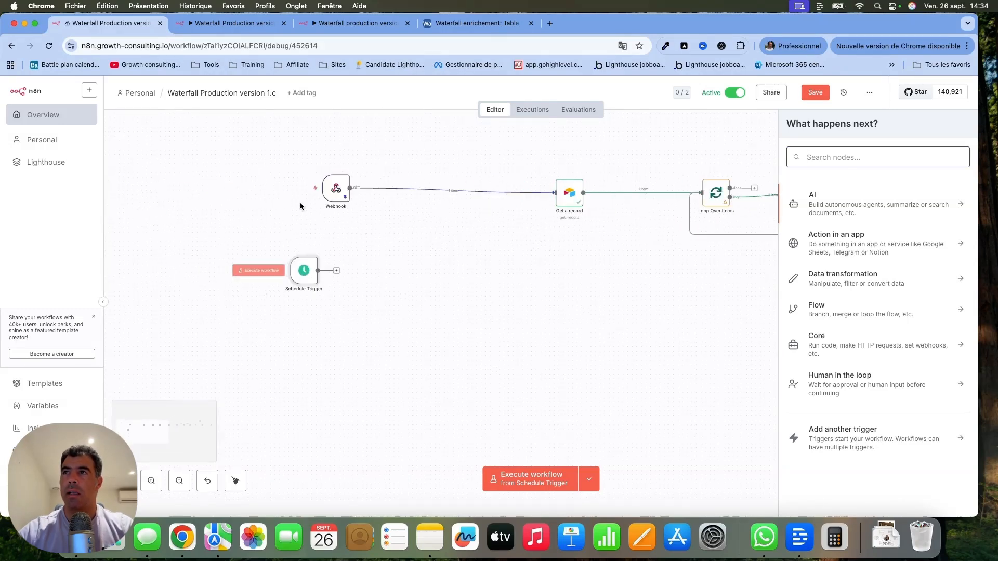
Align the Webhook node level with Get a record and place the Schedule Trigger node directly below the Webhook.
drag(333, 188, 360, 193)
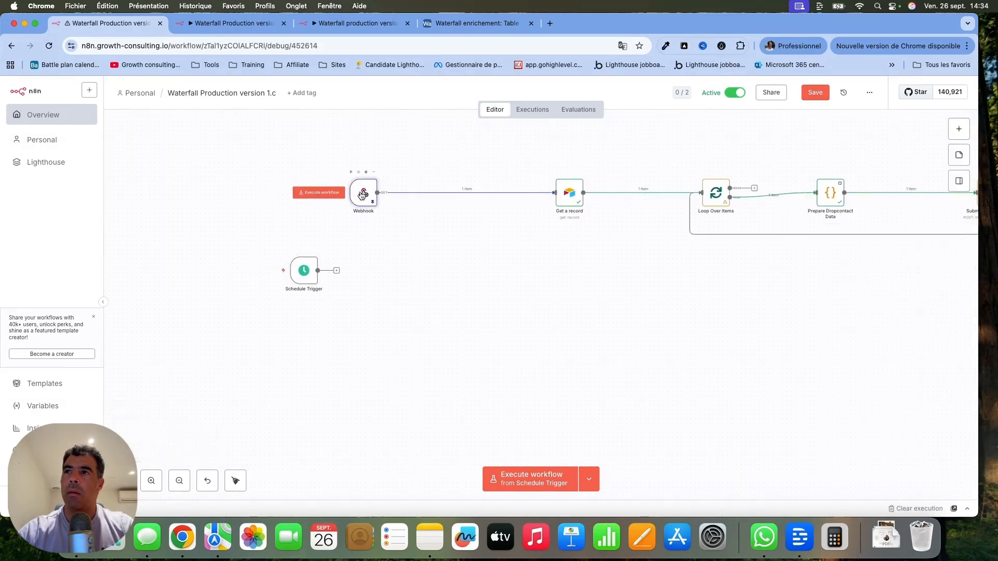
drag(306, 266, 366, 262)
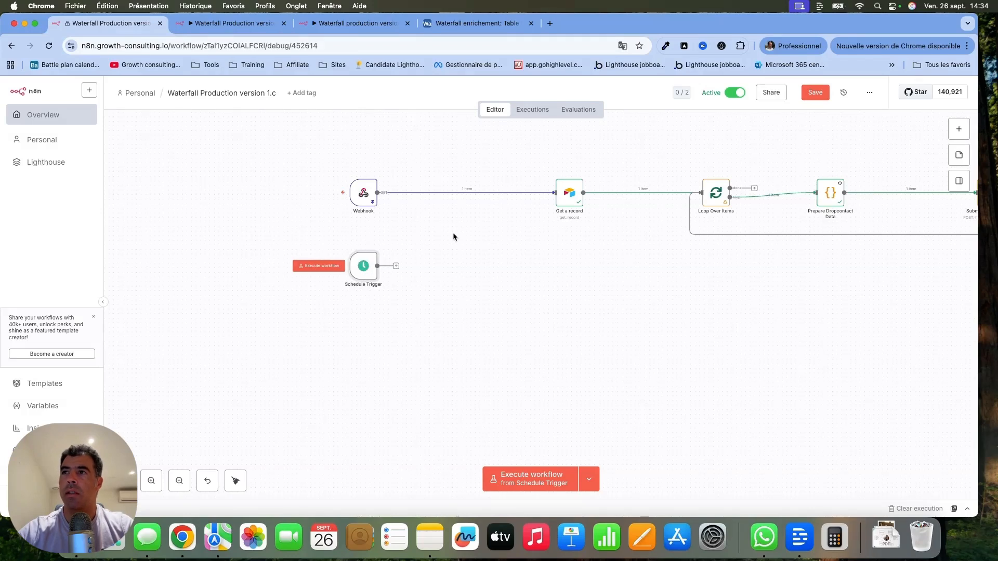
mouse_move(360, 267)
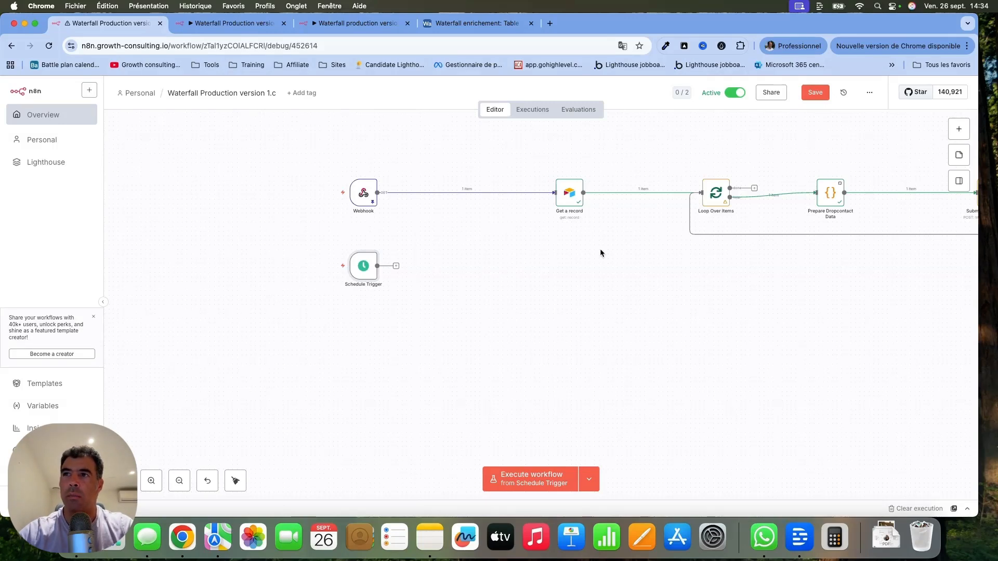
scroll(600, 253, right, 15)
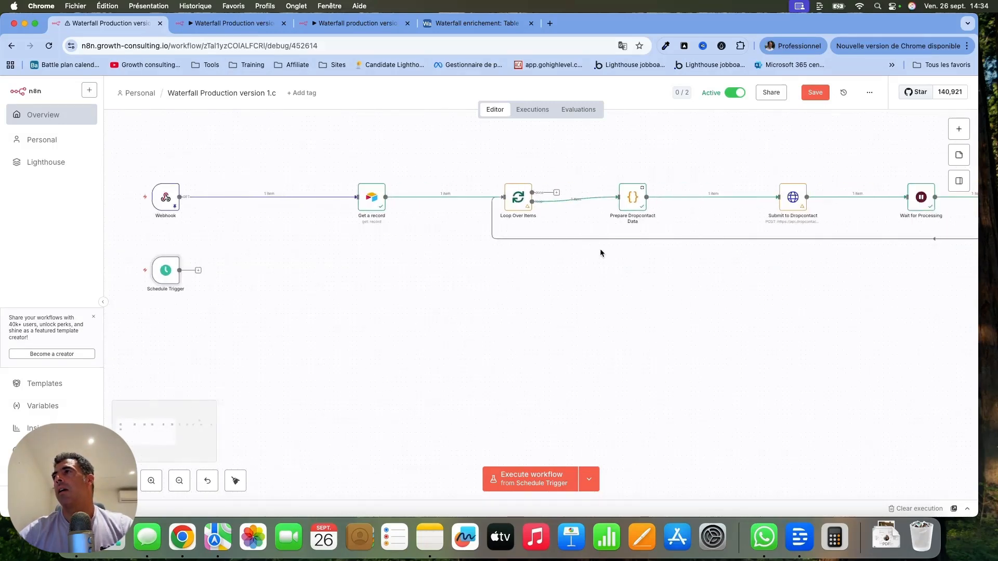
scroll(600, 253, right, 1)
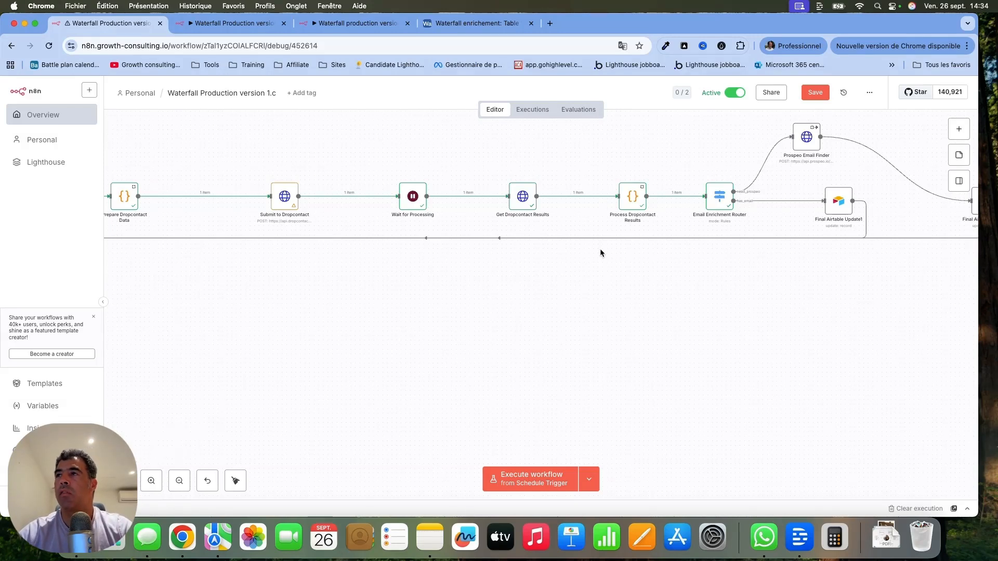
Open the ACA (Xtreme) Skool community in a new browser tab and look over its community feed.
click(548, 23)
text(skool)
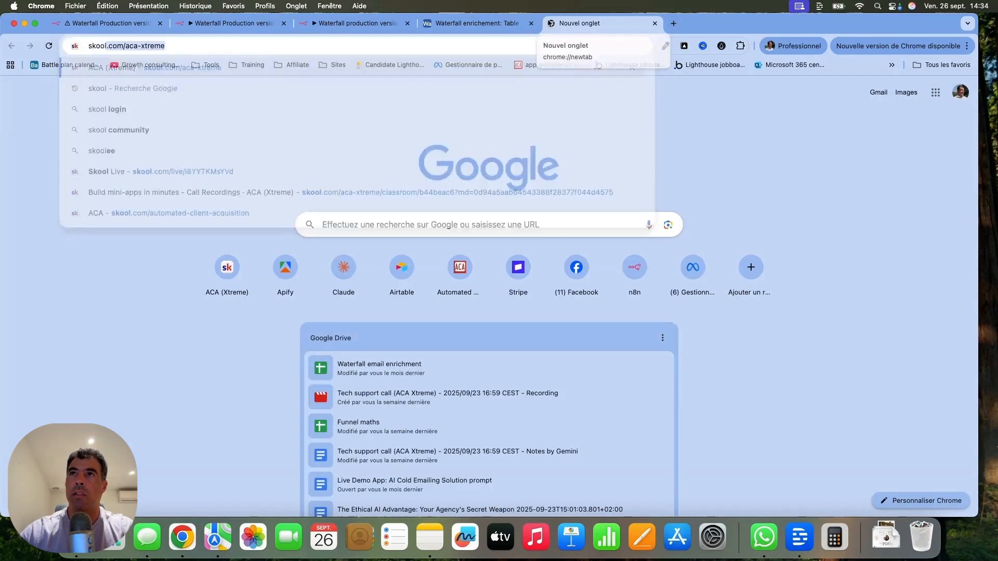
key(Return)
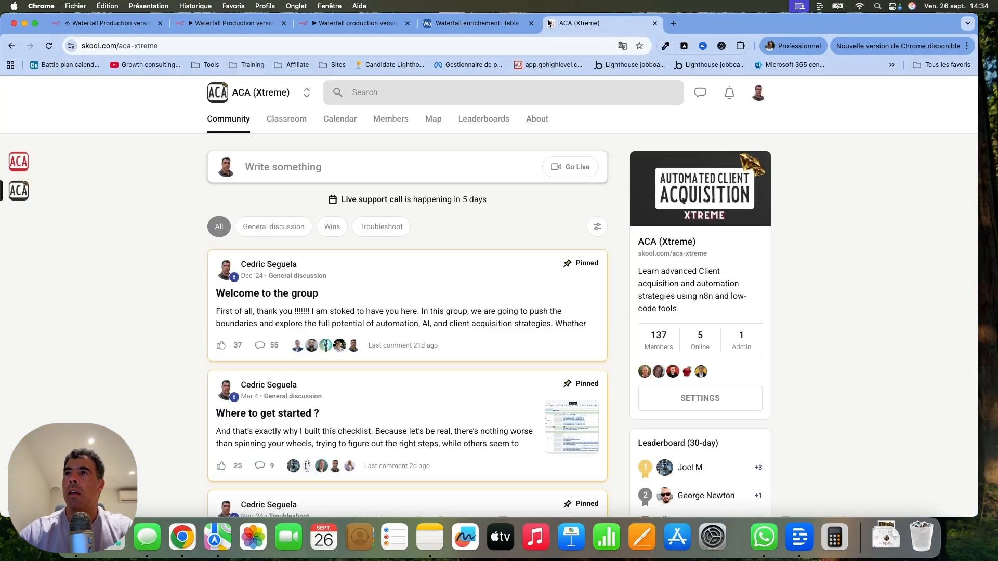
click(18, 163)
click(21, 192)
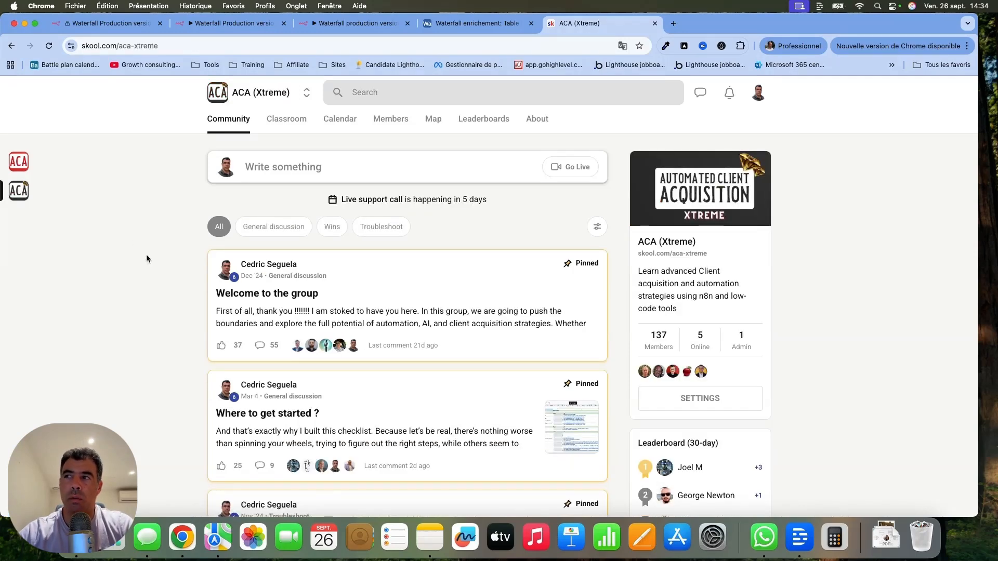
scroll(147, 257, down, 2)
scroll(147, 257, up, 3)
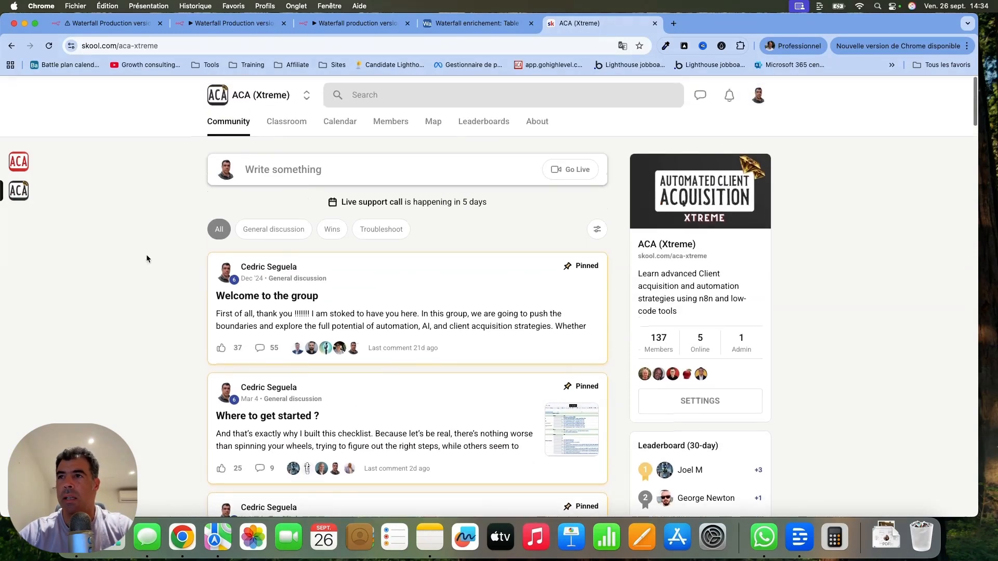